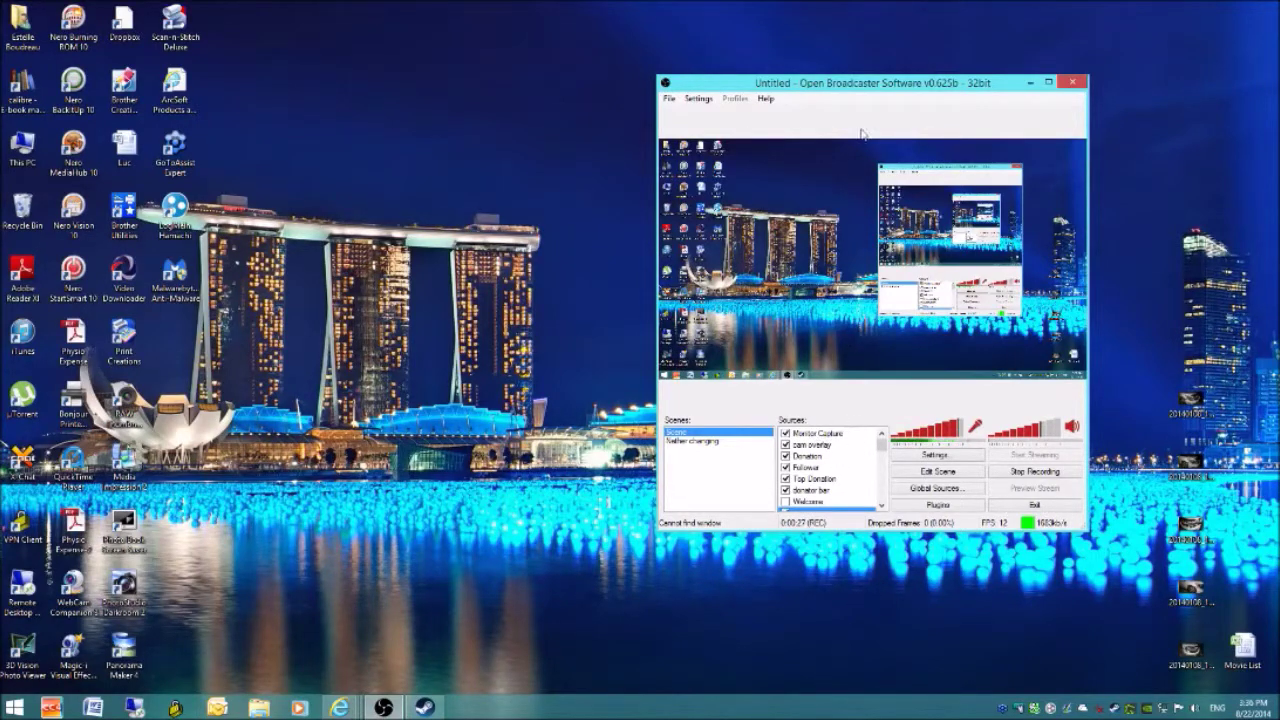
# - Move the OBS window aside, switch to Internet Explorer and load google.ca in a new tab
pyautogui.moveTo(869, 86); pyautogui.dragTo(714, 97)
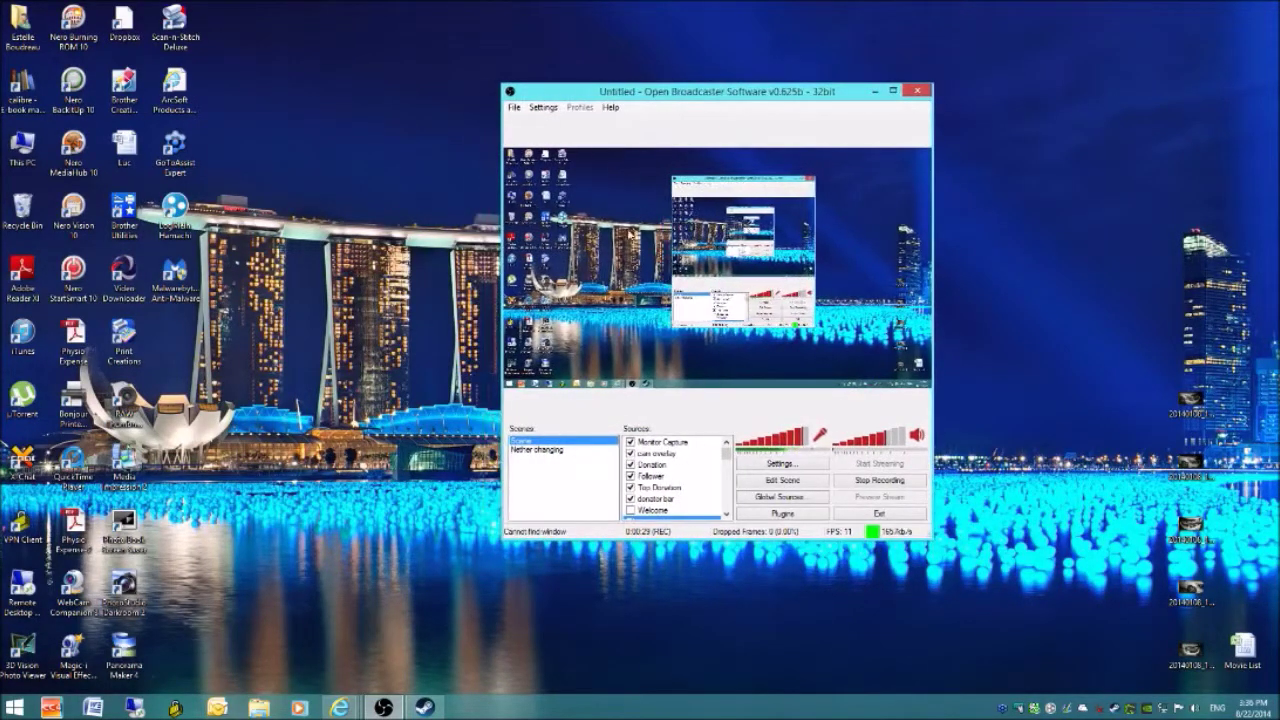
pyautogui.moveTo(340, 707)
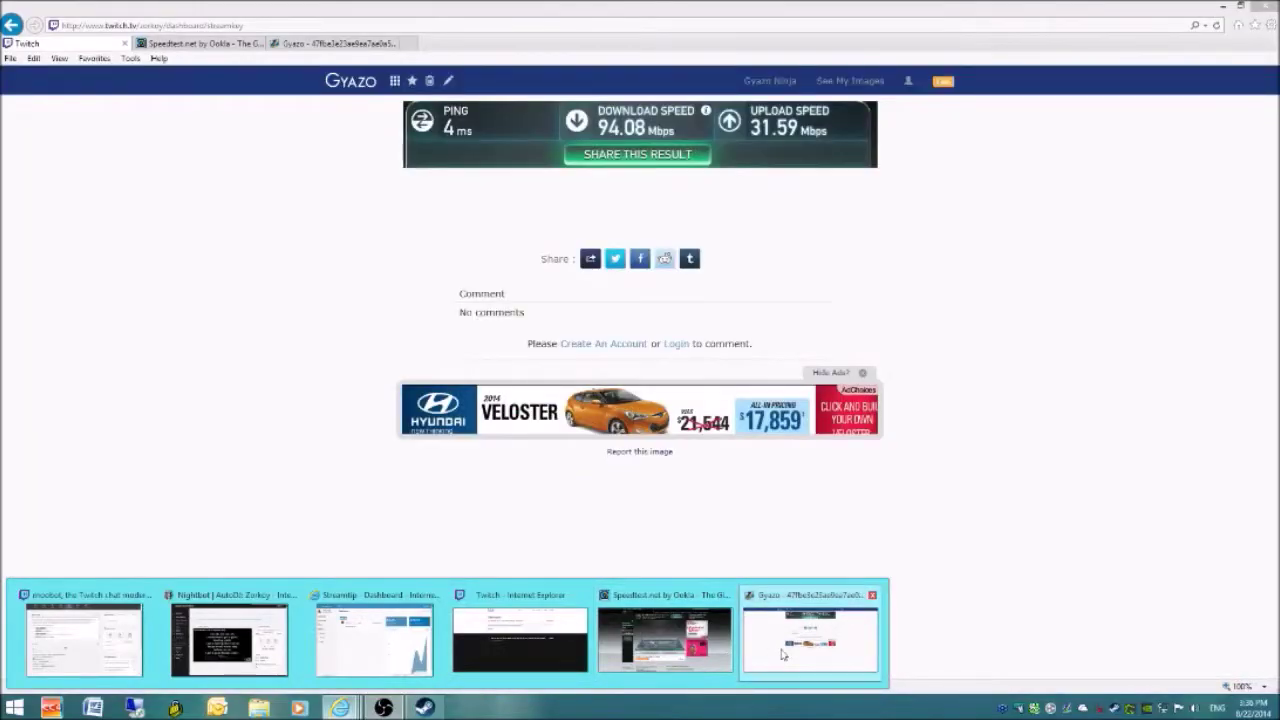
pyautogui.click(783, 655)
pyautogui.click(412, 43)
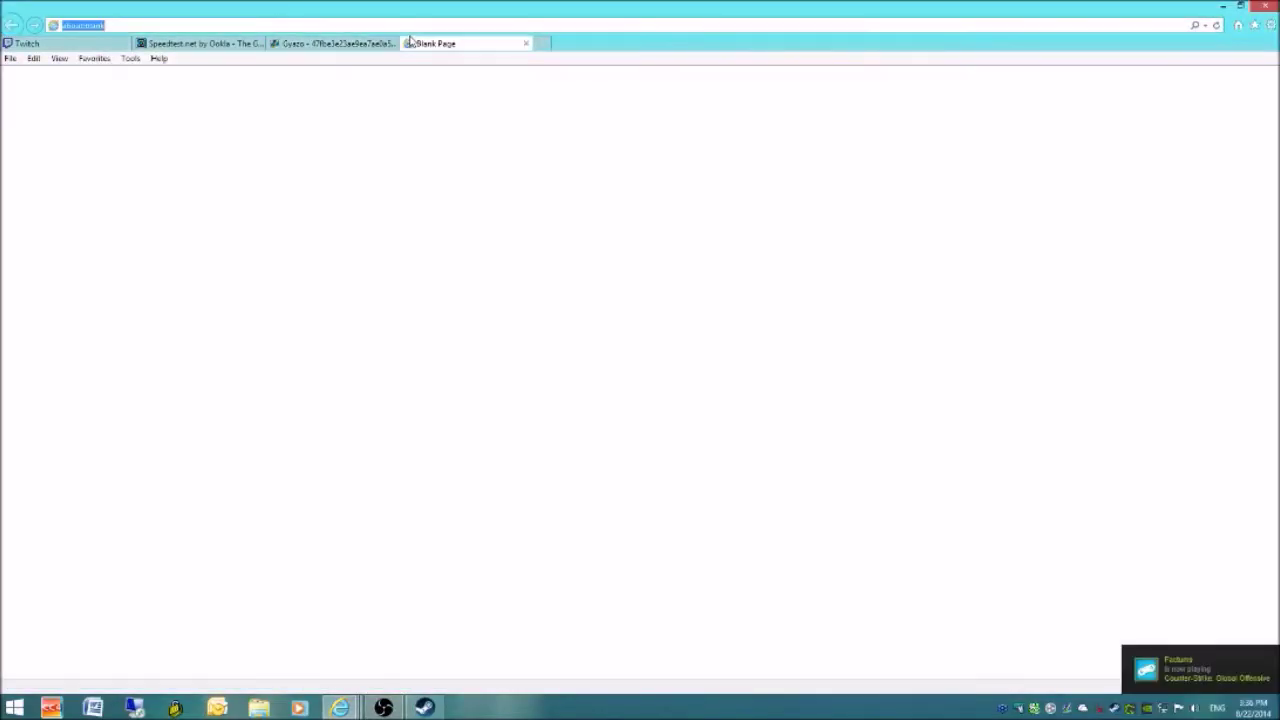
pyautogui.write('google.ca')
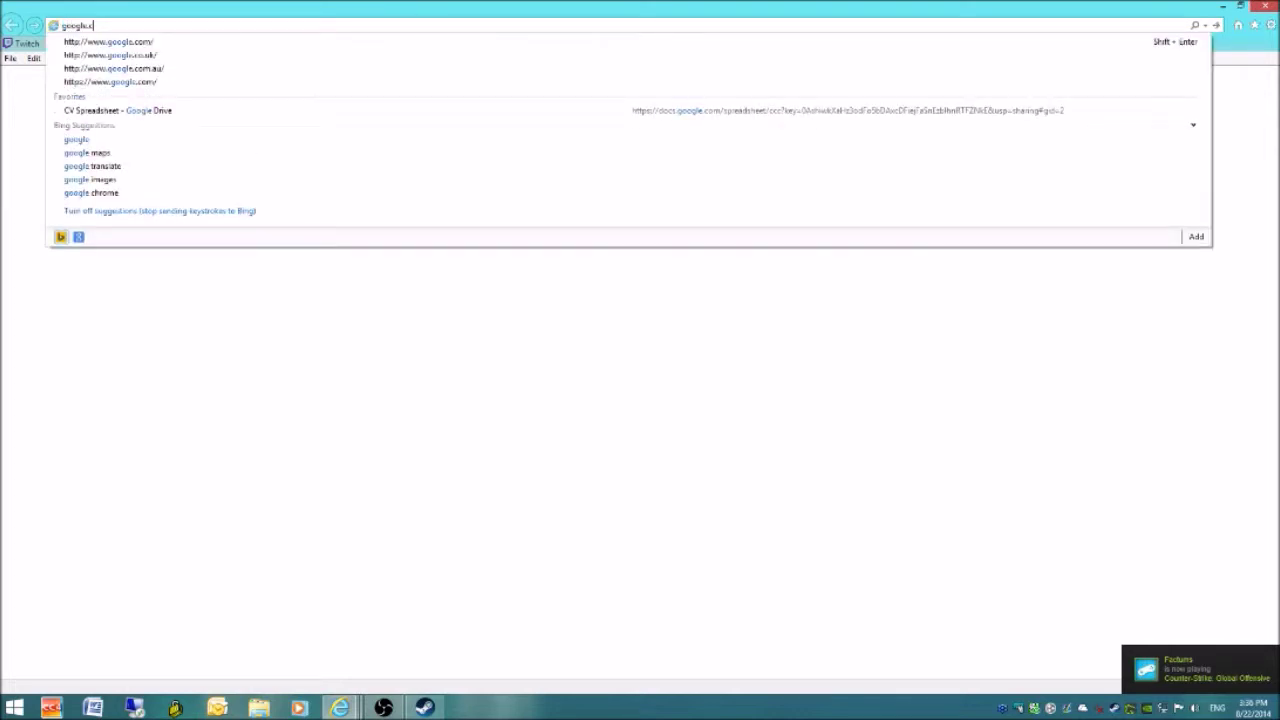
pyautogui.press('Return')
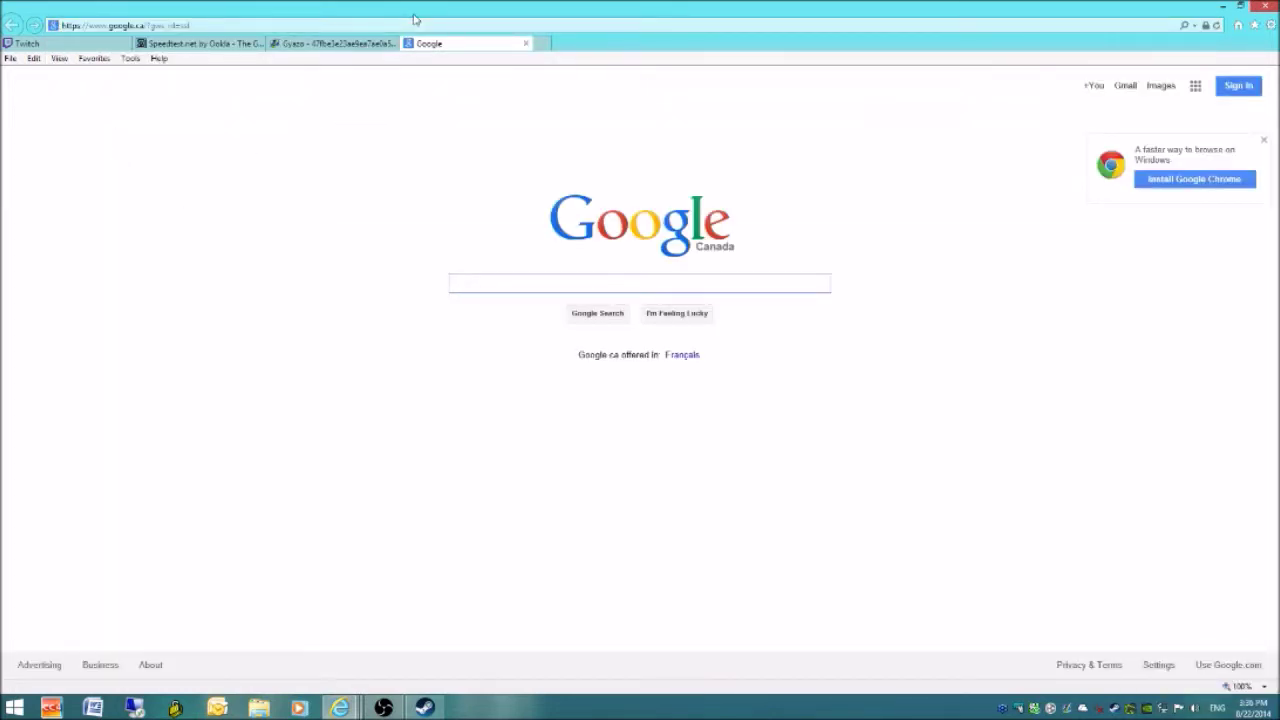
# - Search Google for "obs" and open the Open Broadcaster Software download page
pyautogui.write('obs')
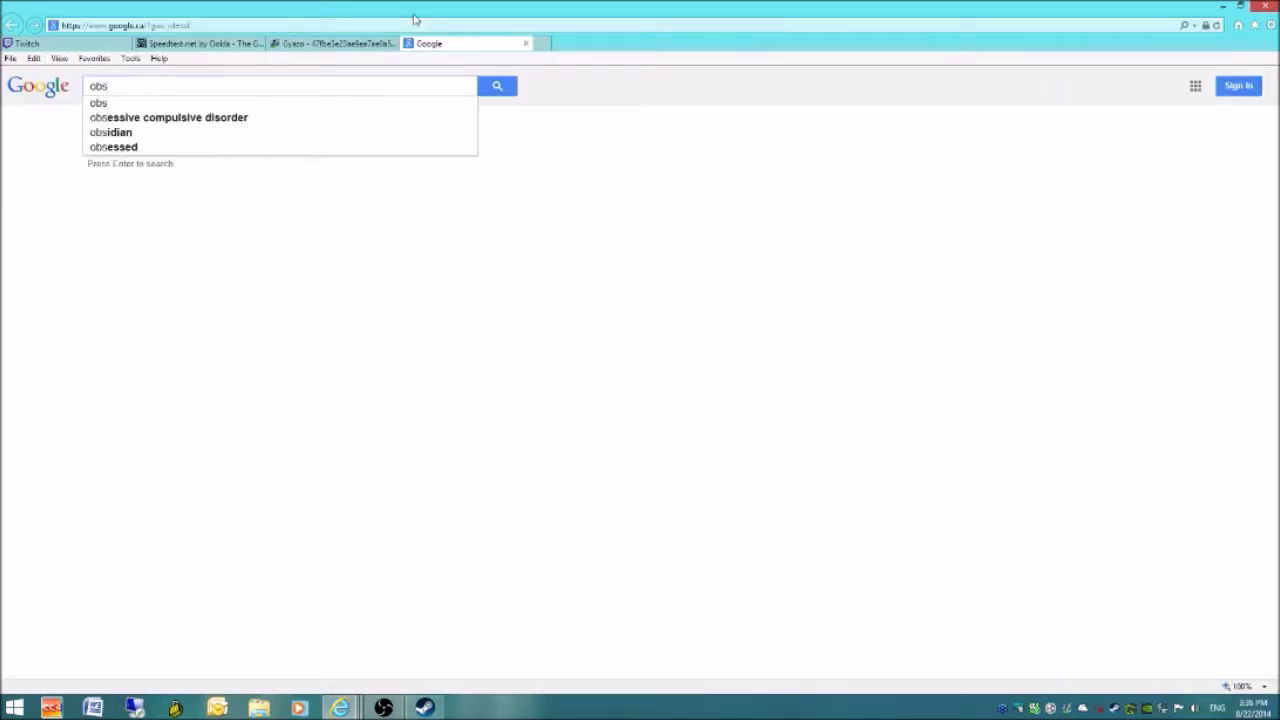
pyautogui.press('Return')
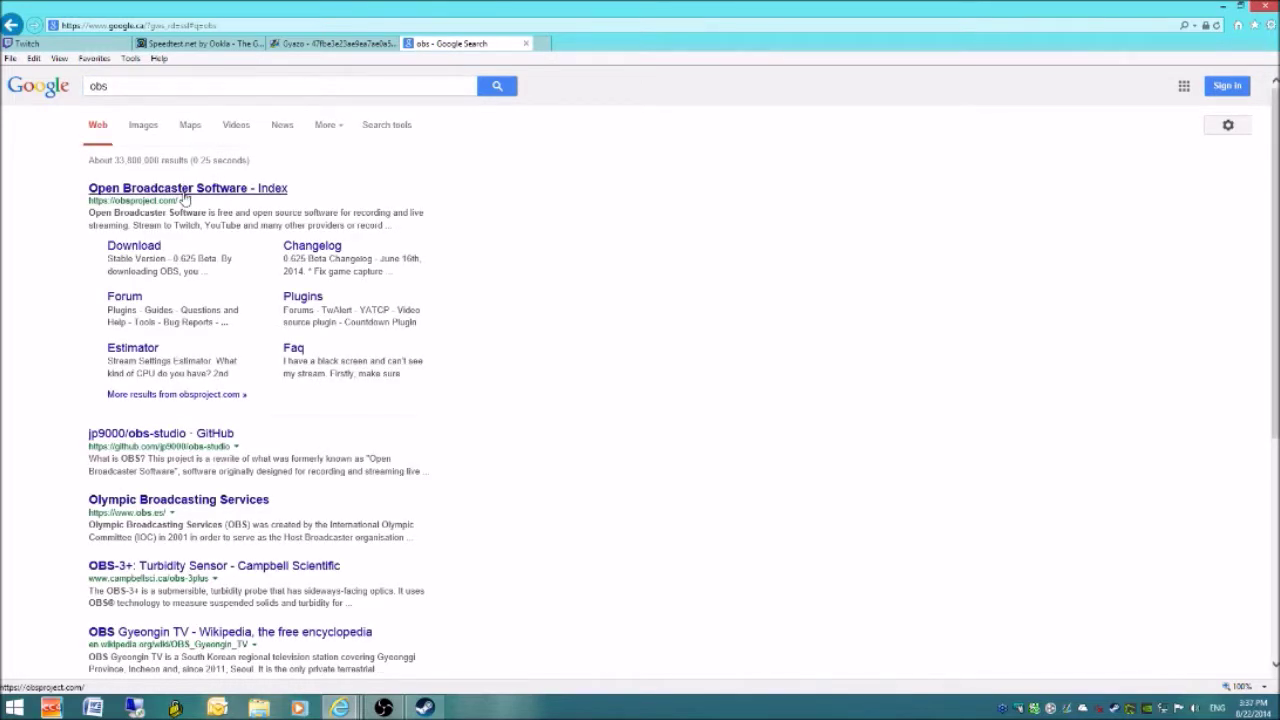
pyautogui.click(133, 246)
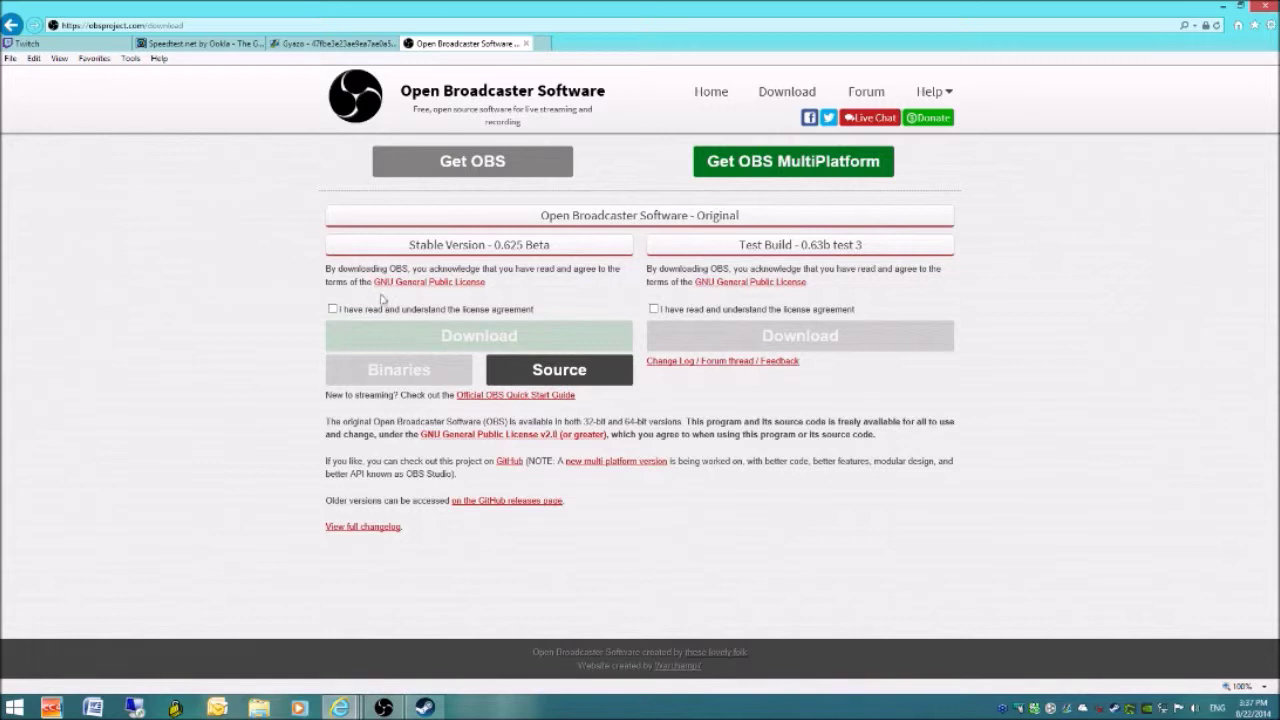
# - Toggle the license agreement for the Stable Version 0.625 Beta on and off, and close the download page
pyautogui.click(334, 310)
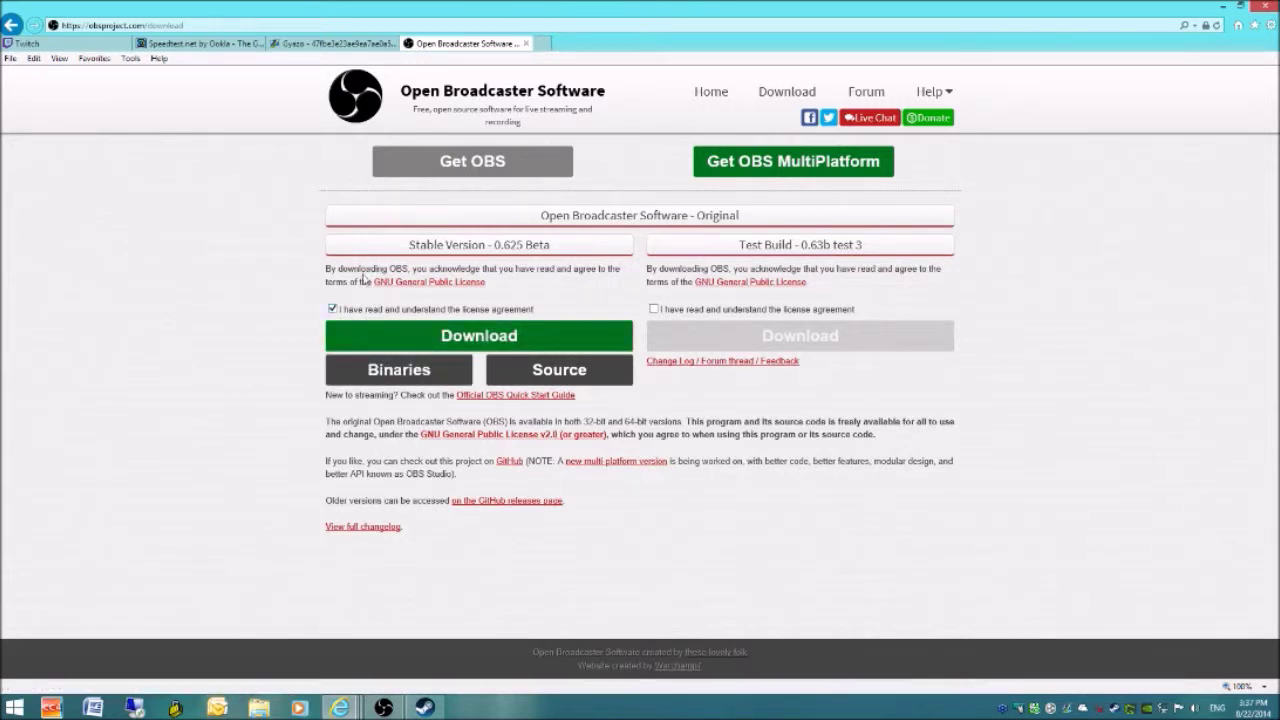
pyautogui.click(334, 310)
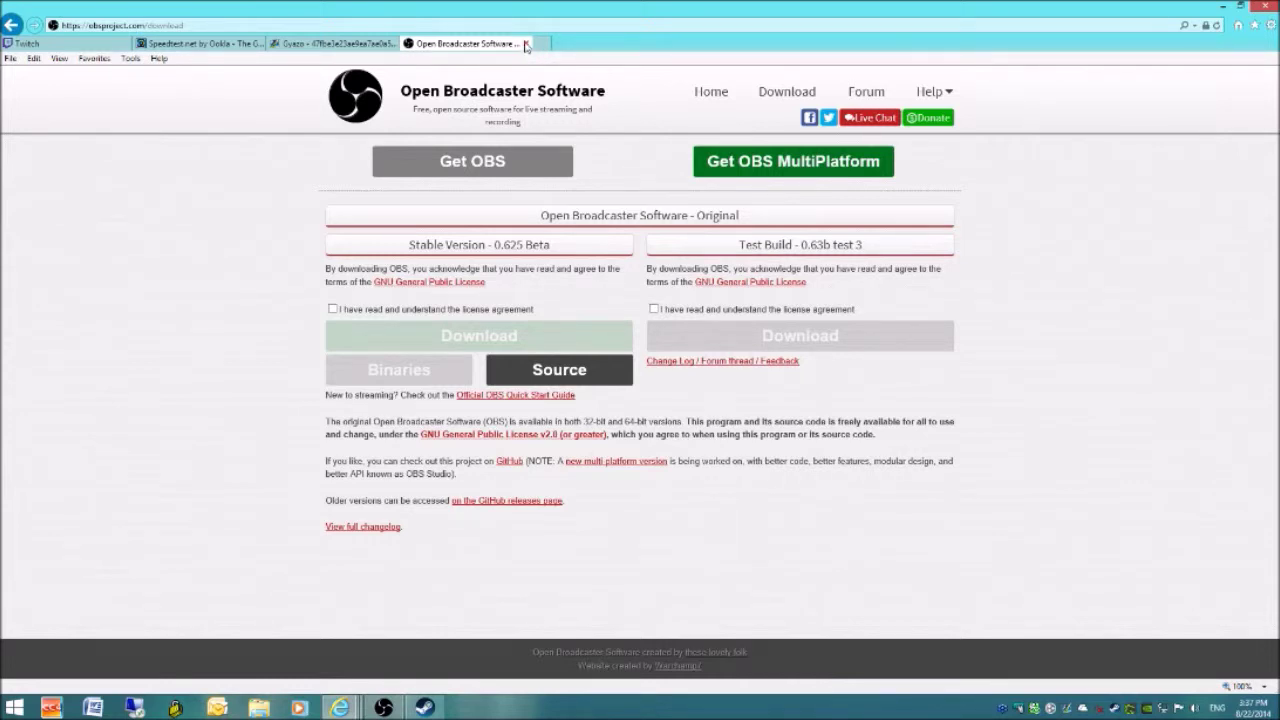
pyautogui.click(526, 44)
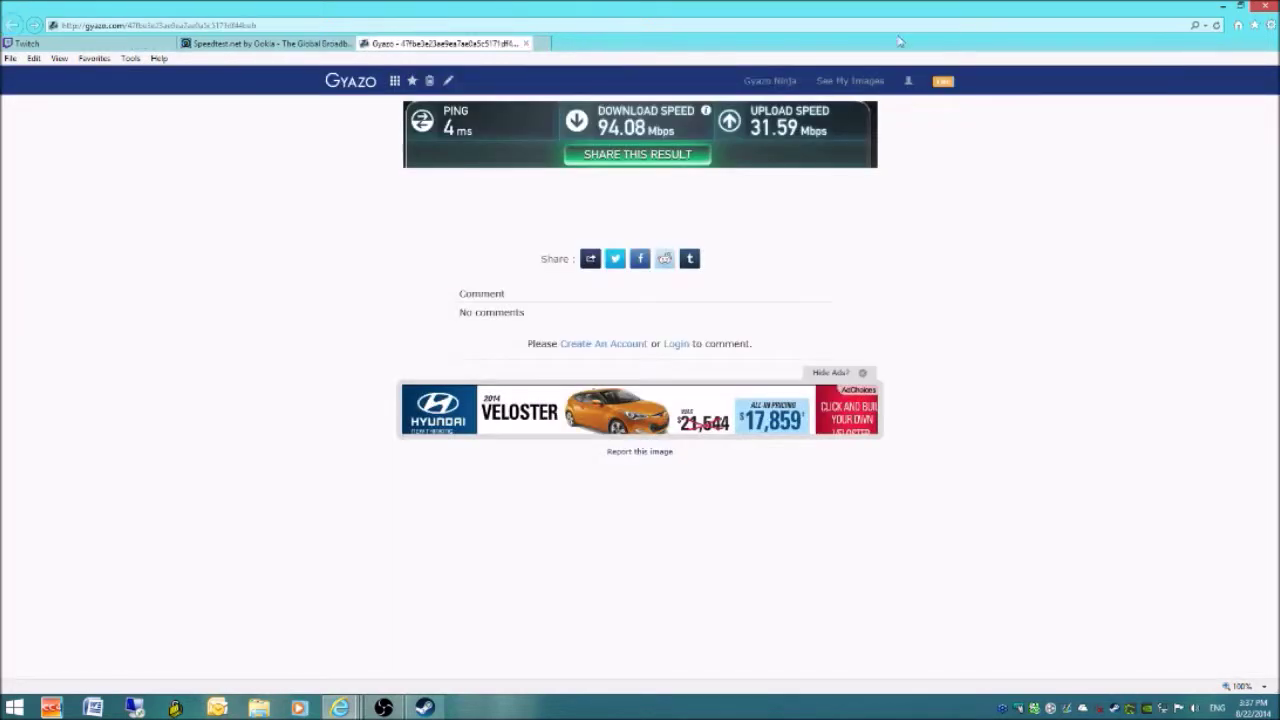
pyautogui.click(1220, 6)
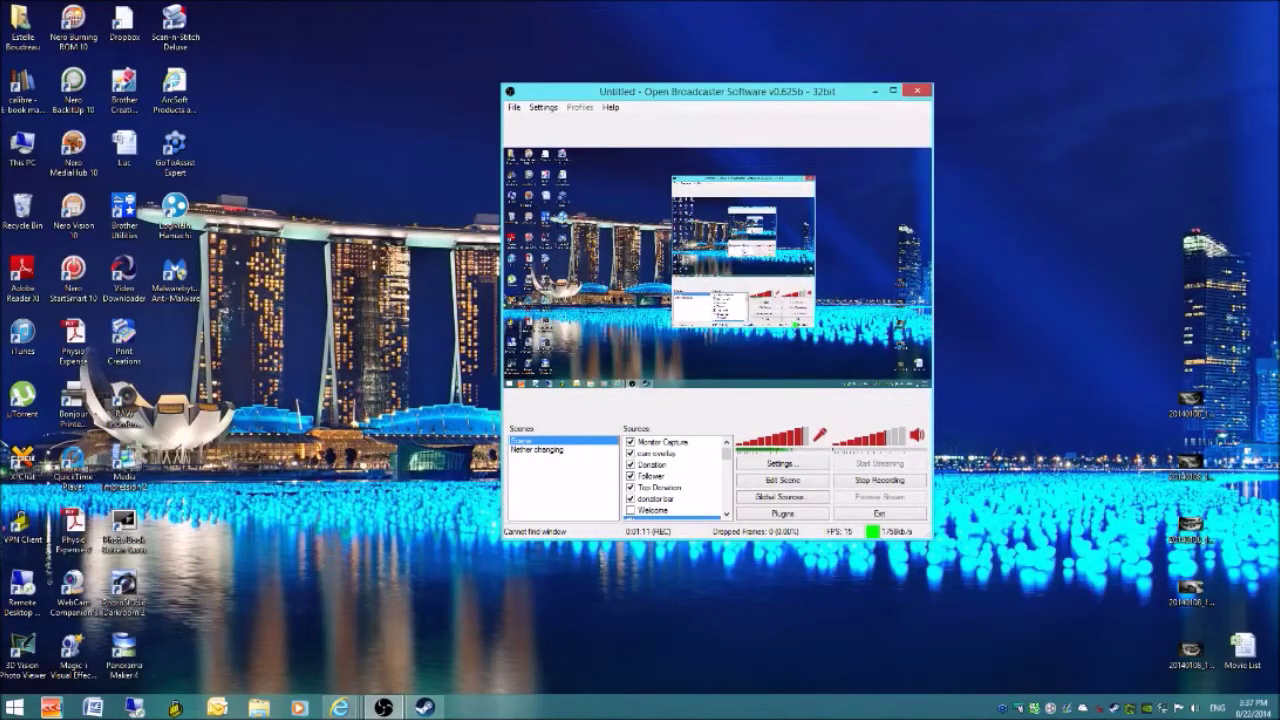
# - Move the Open Broadcaster Software desktop shortcut clear of the OBS window and try to run it as administrator
pyautogui.moveTo(952, 195); pyautogui.dragTo(410, 205)
pyautogui.rightClick(427, 201)
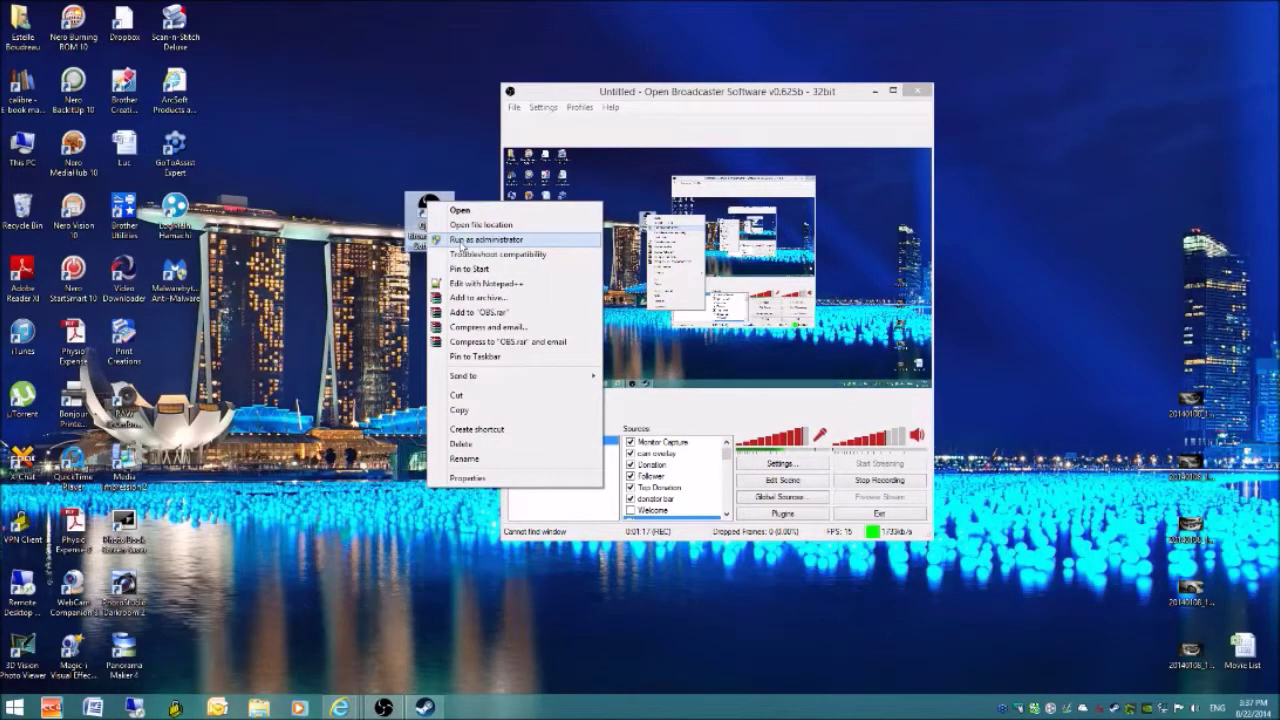
pyautogui.click(461, 245)
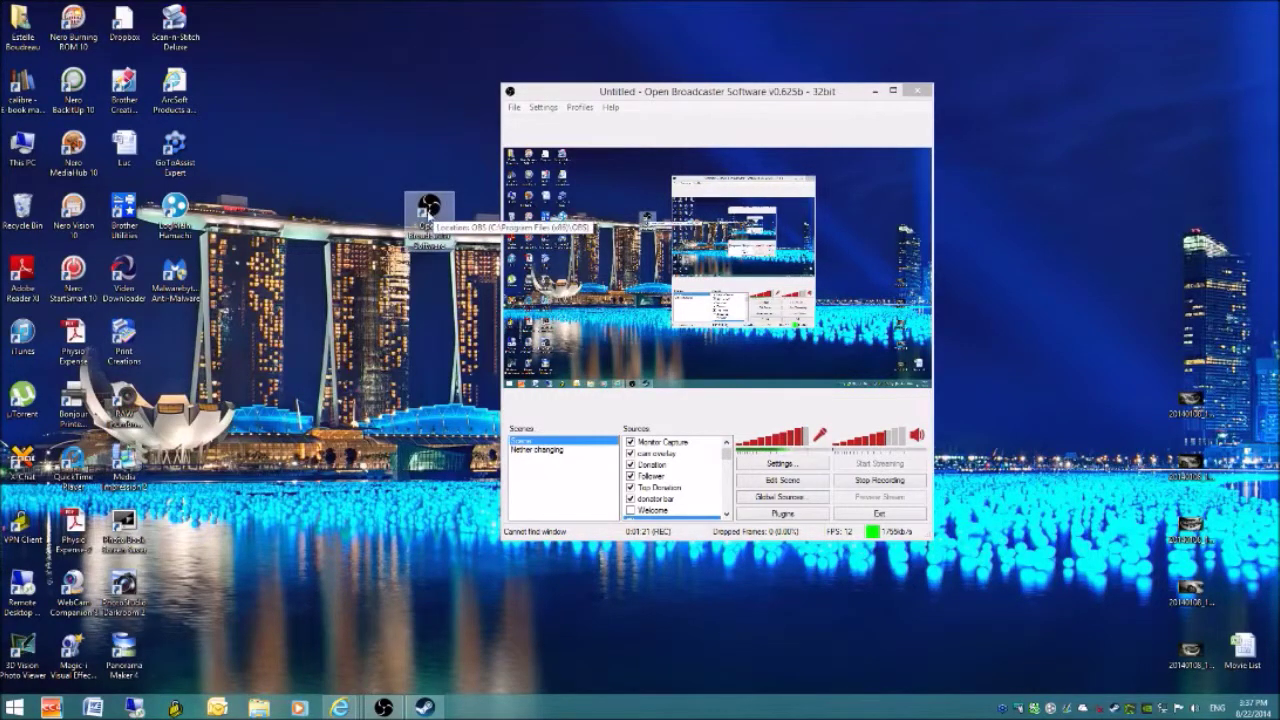
# - Examine the compatibility settings in the Open Broadcaster Software shortcut's properties and close them
pyautogui.rightClick(428, 205)
pyautogui.click(478, 490)
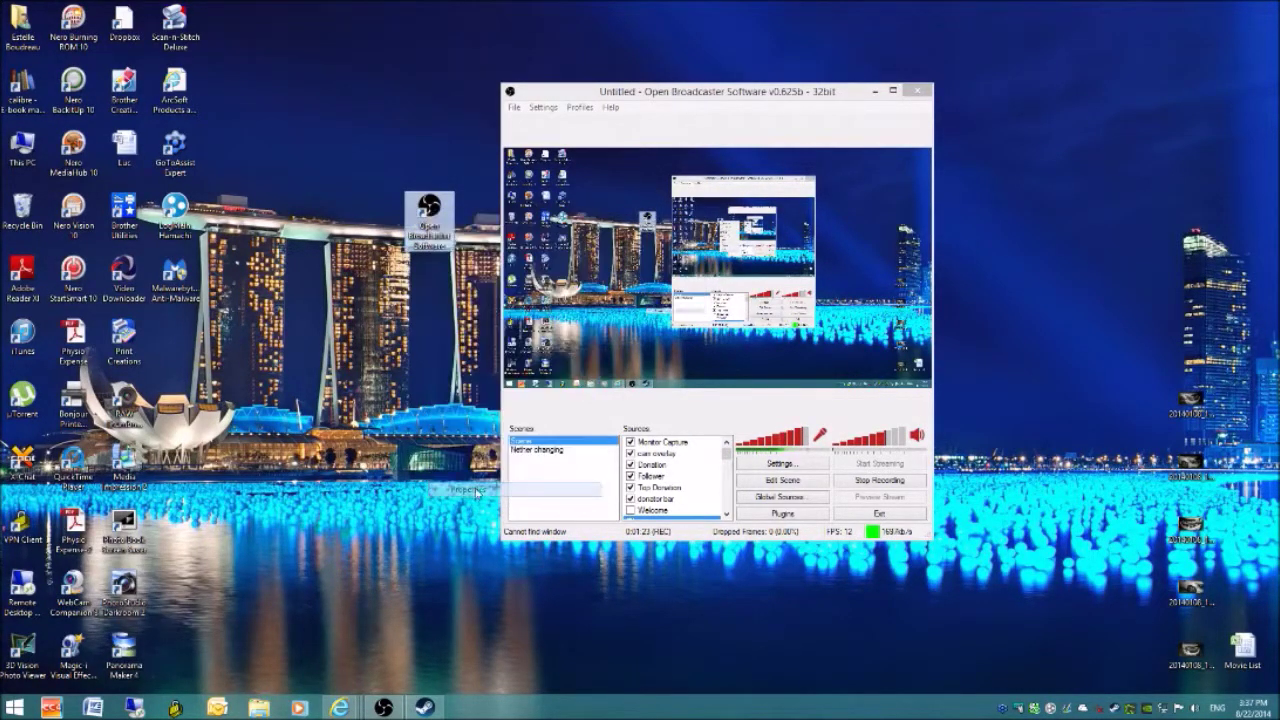
pyautogui.click(540, 247)
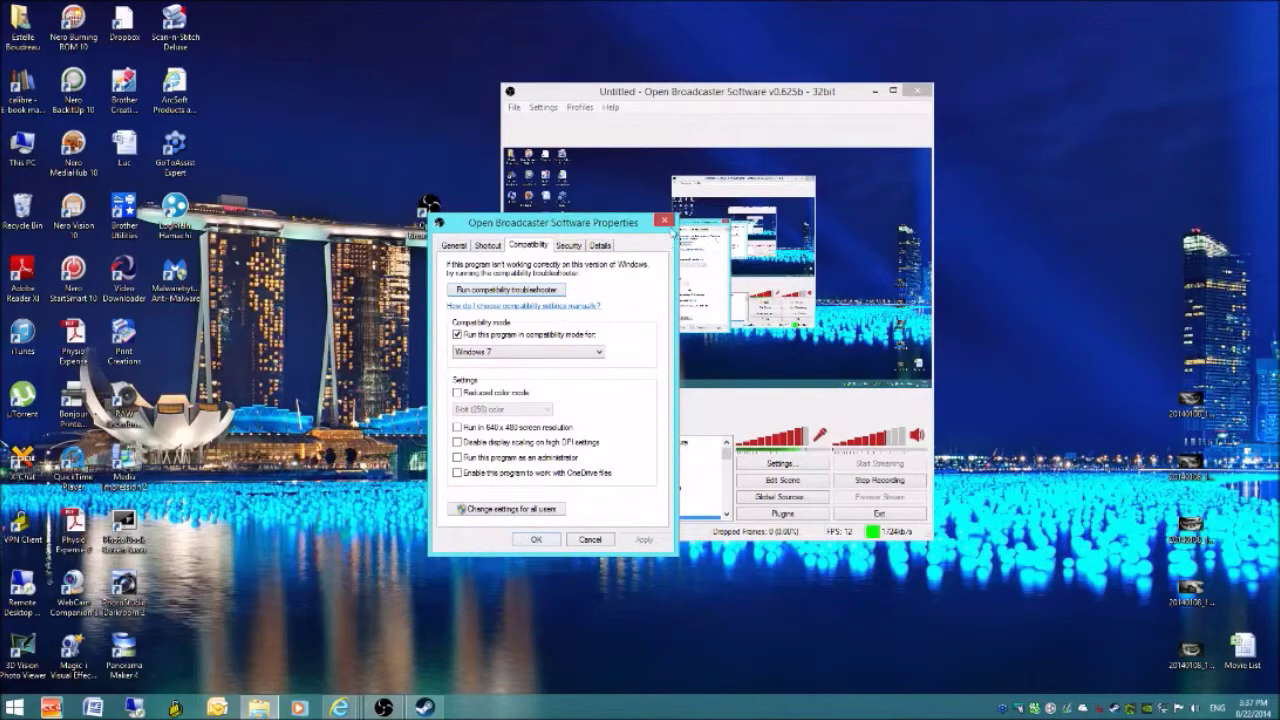
pyautogui.click(664, 220)
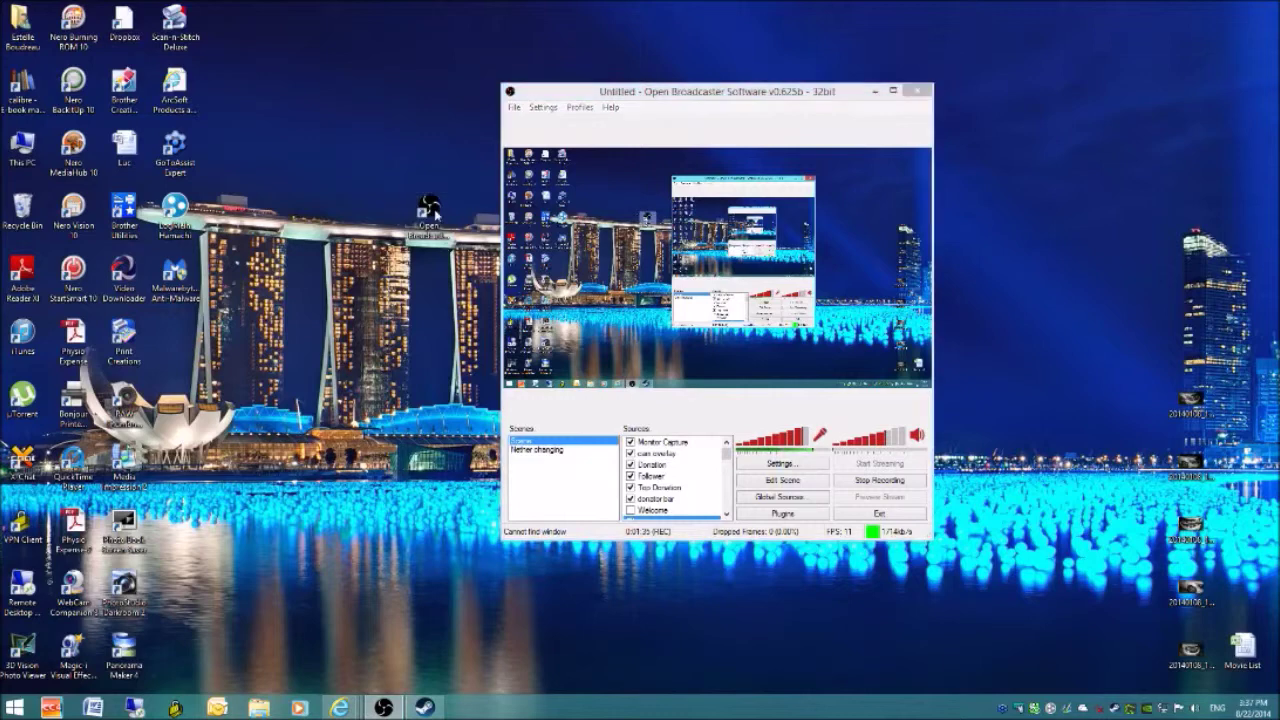
pyautogui.click(449, 91)
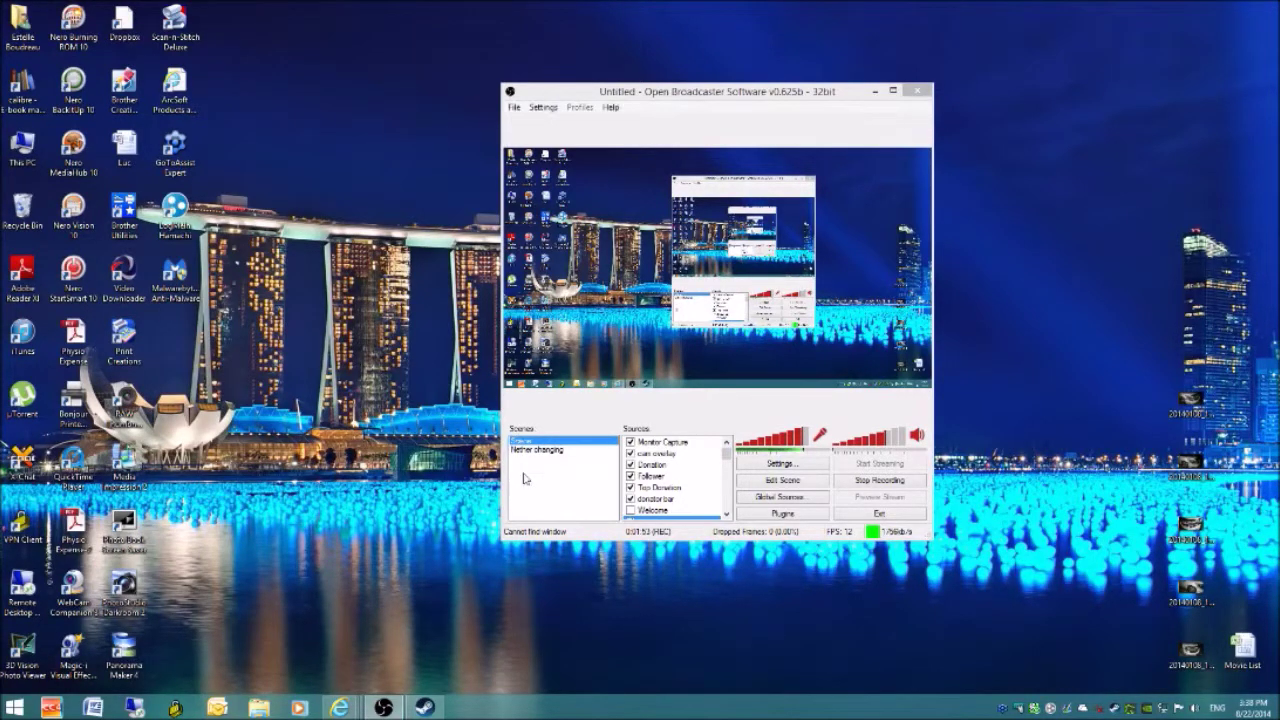
# - Check the scene list's options and try to add an Image source to the current scene
pyautogui.rightClick(523, 477)
pyautogui.click(565, 482)
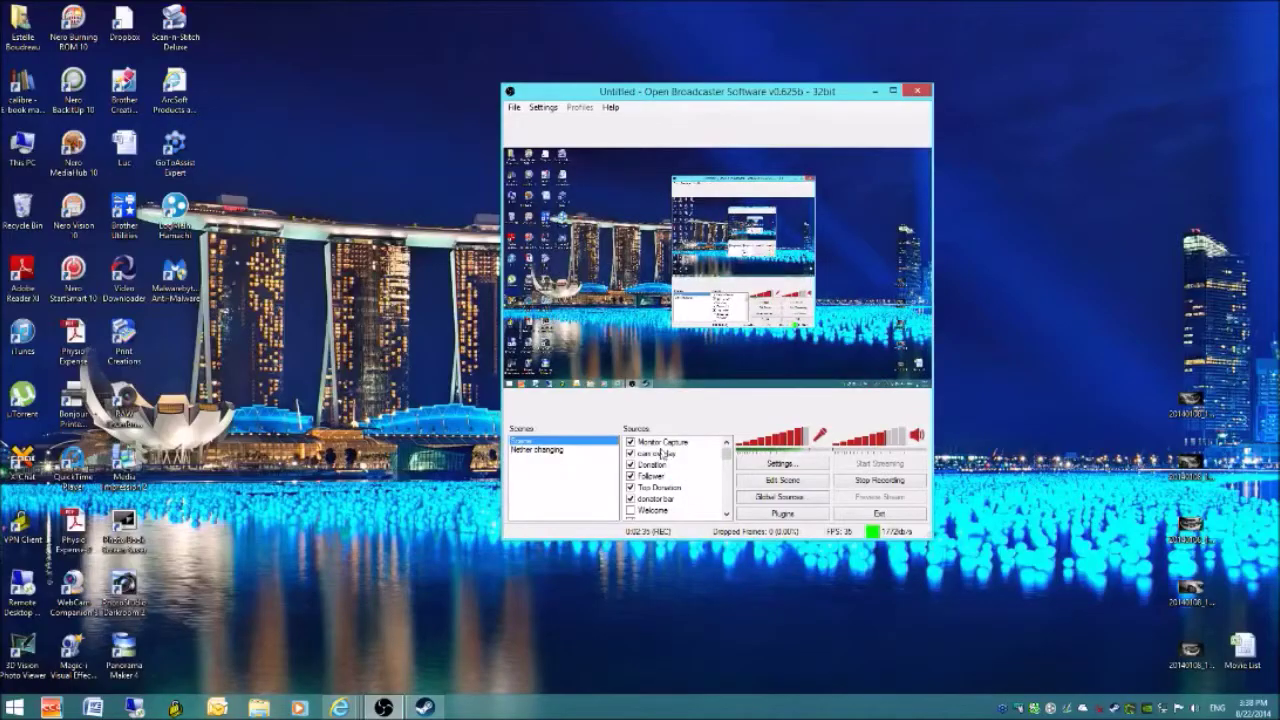
pyautogui.moveTo(731, 458); pyautogui.dragTo(732, 512)
pyautogui.rightClick(691, 519)
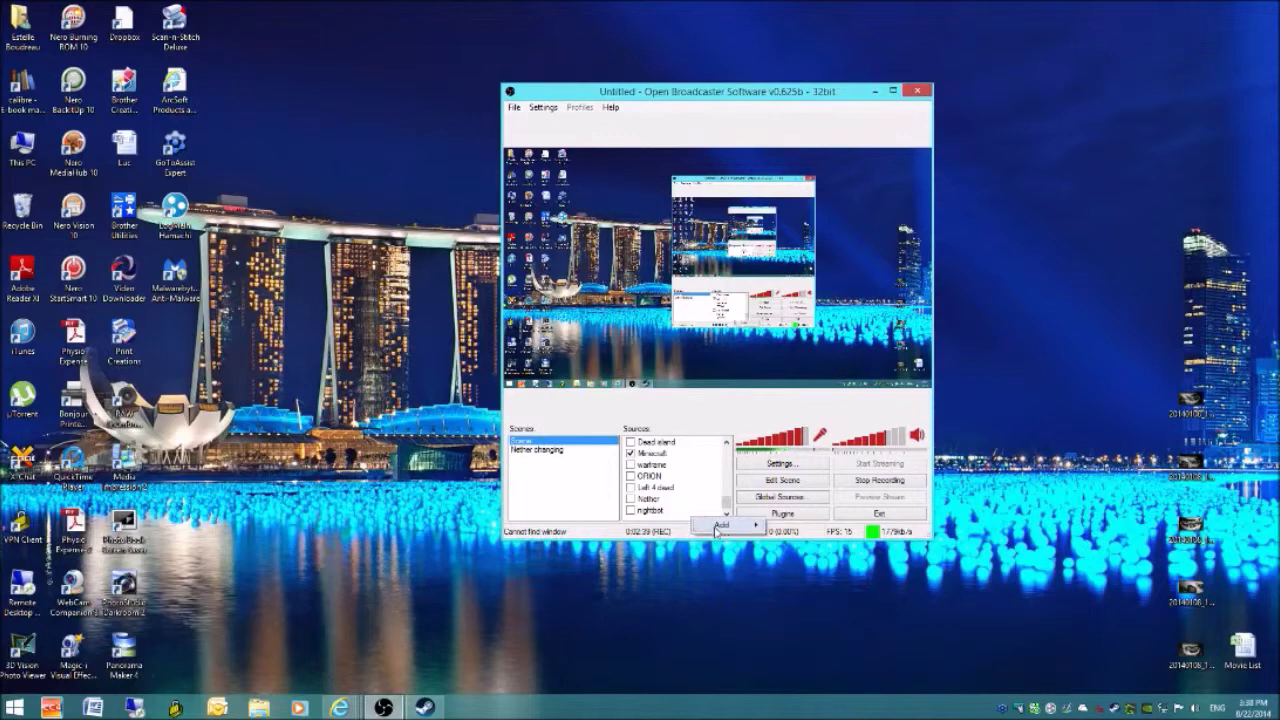
pyautogui.moveTo(722, 525)
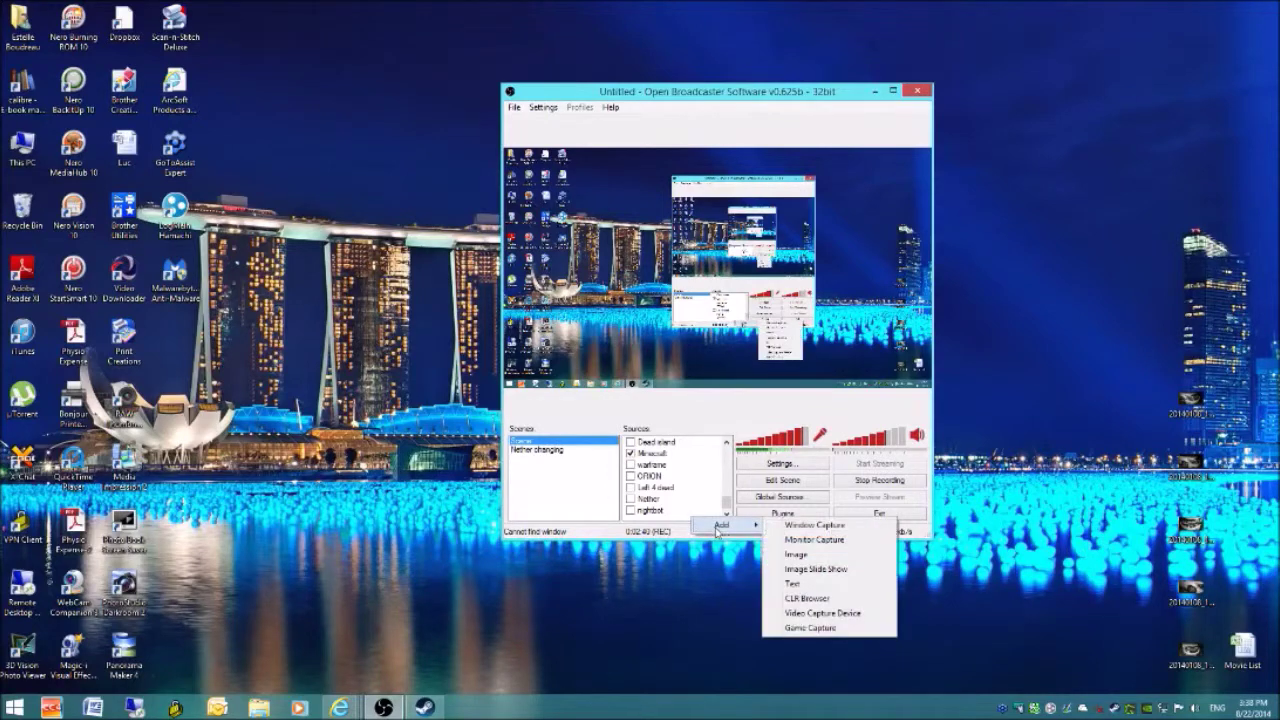
pyautogui.click(795, 555)
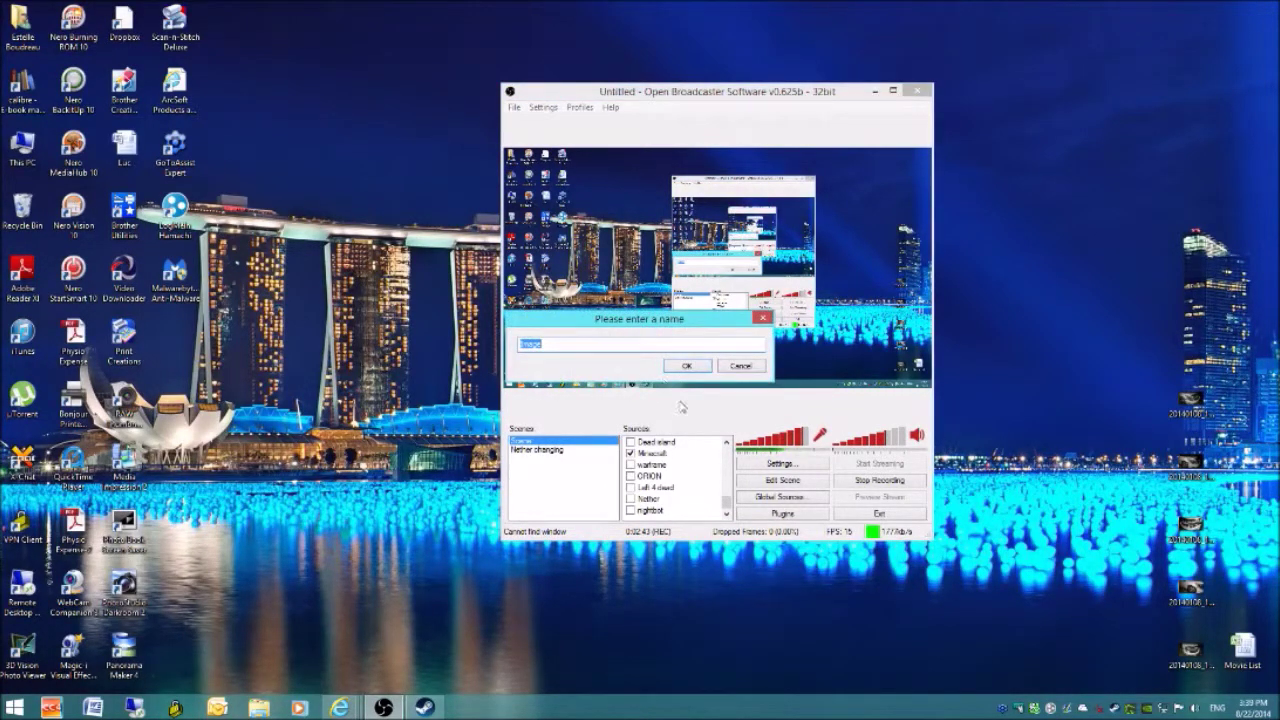
pyautogui.click(762, 318)
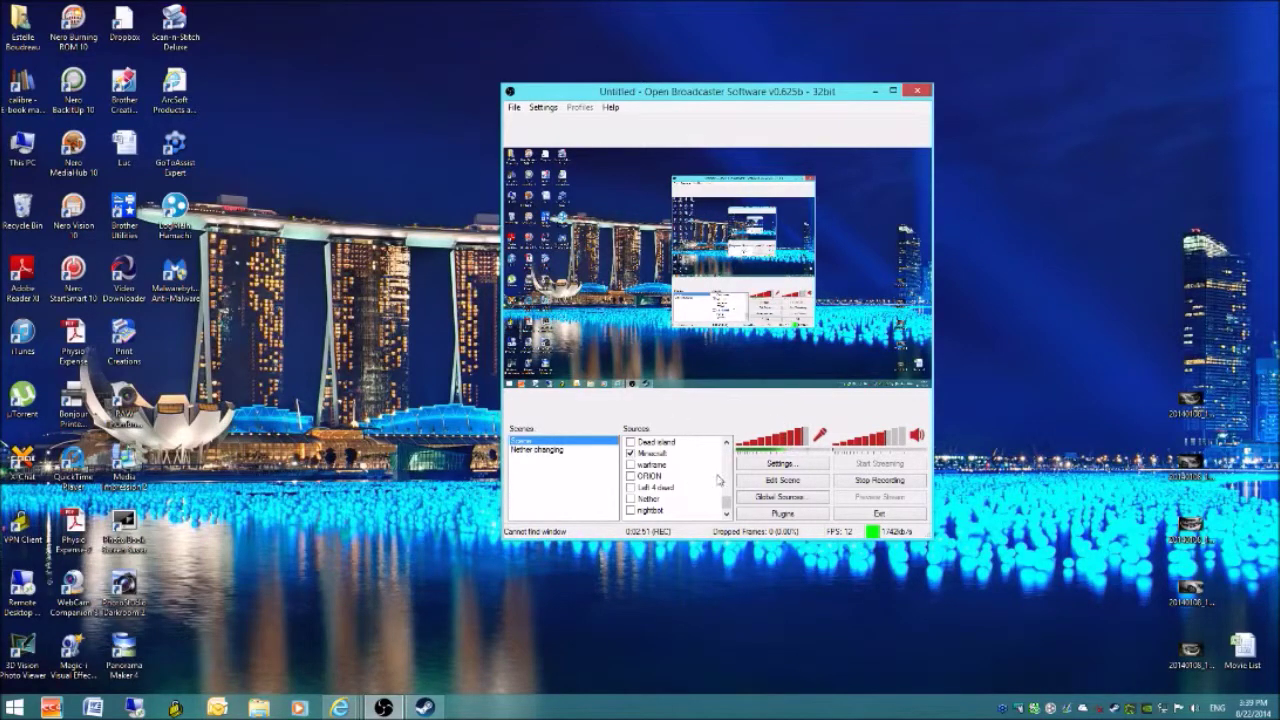
# - Check the options available for the cam overlay source in the current scene
pyautogui.moveTo(728, 507); pyautogui.dragTo(723, 435)
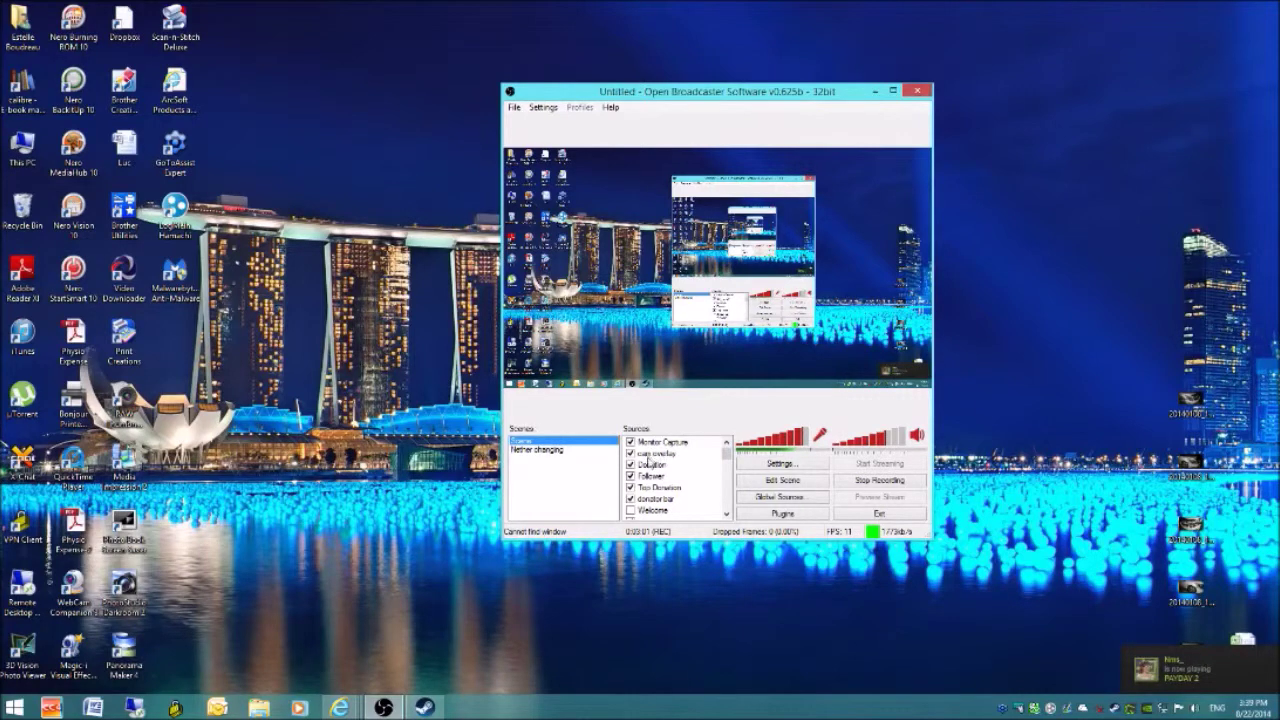
pyautogui.rightClick(656, 453)
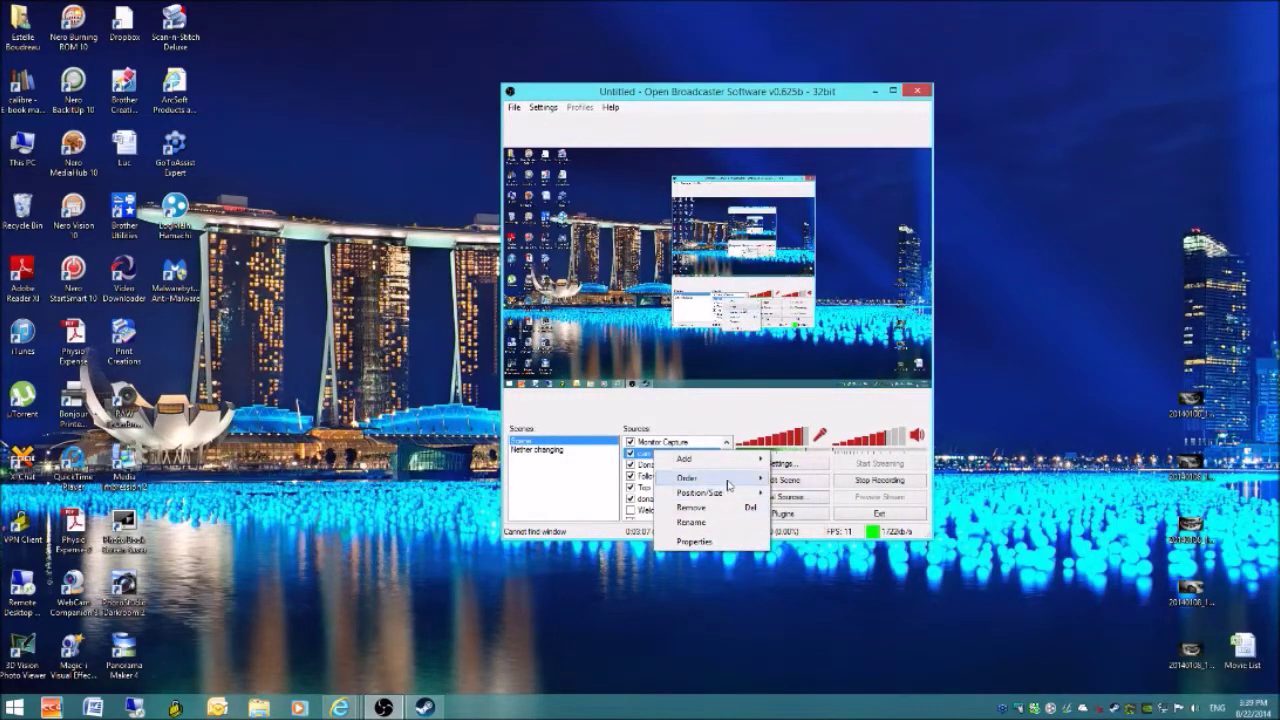
pyautogui.click(652, 508)
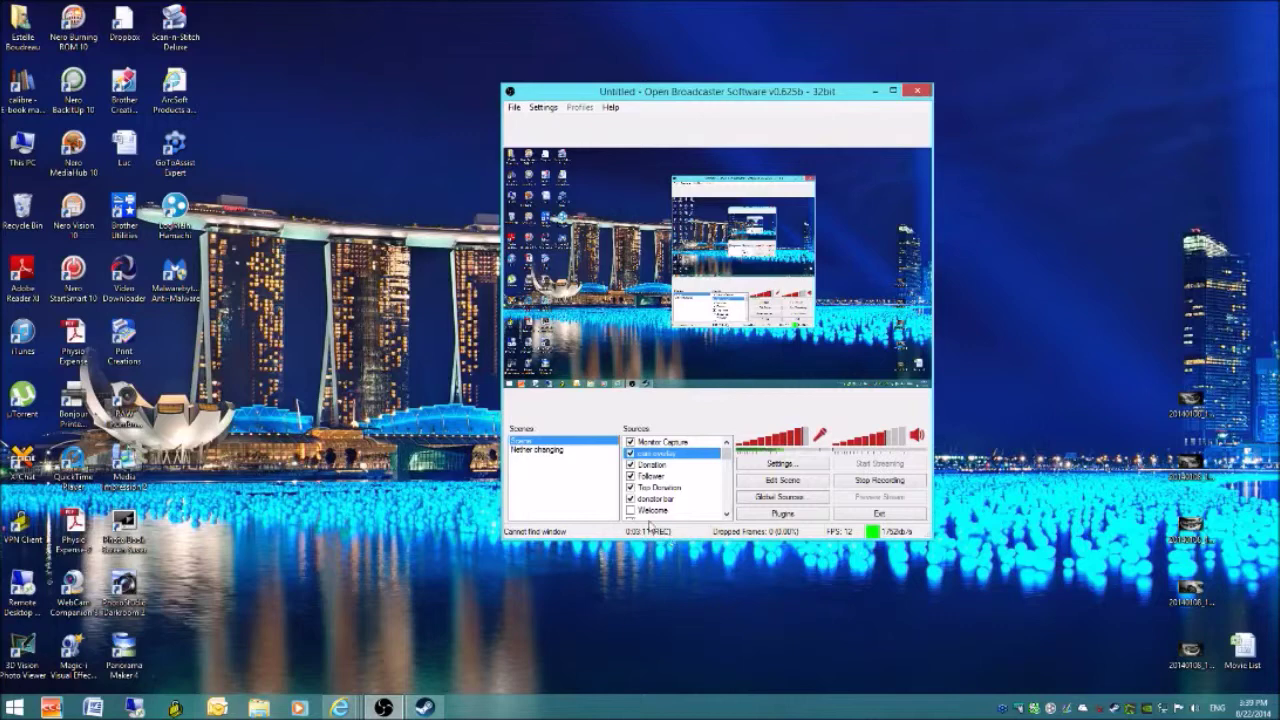
# - Open the Encoding settings and review the maximum bitrate and buffer size
pyautogui.click(776, 468)
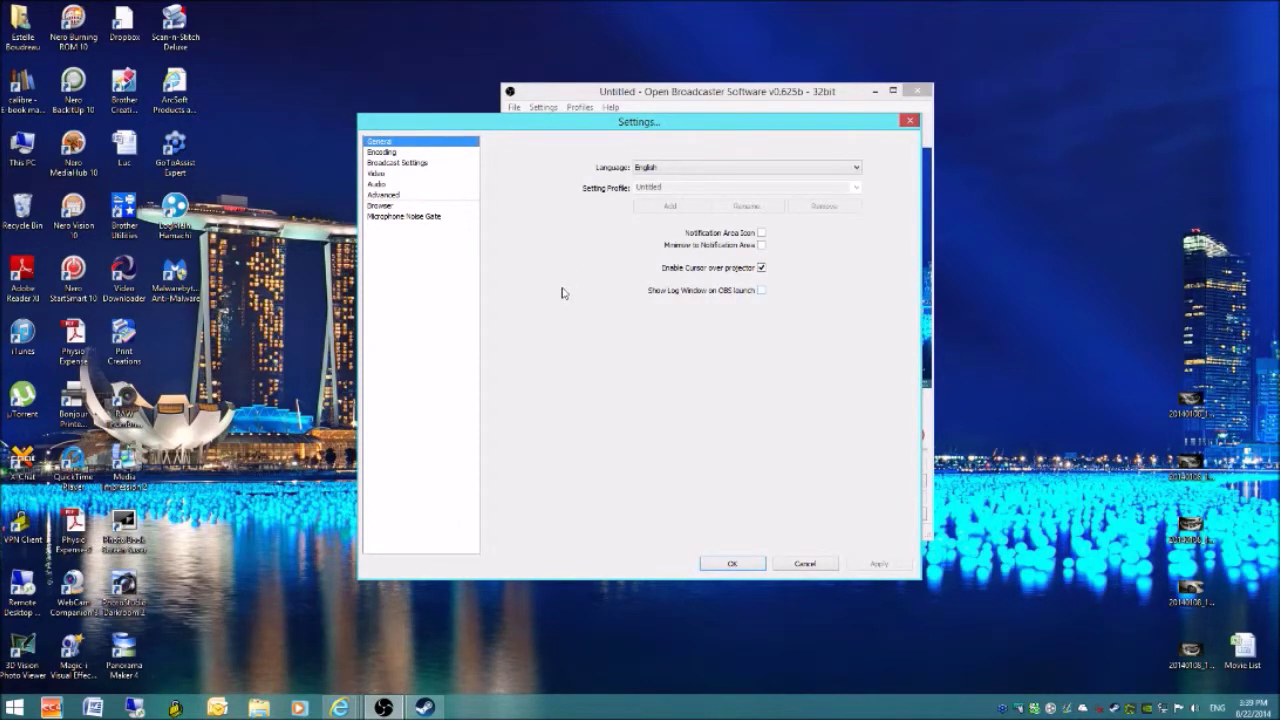
pyautogui.click(397, 153)
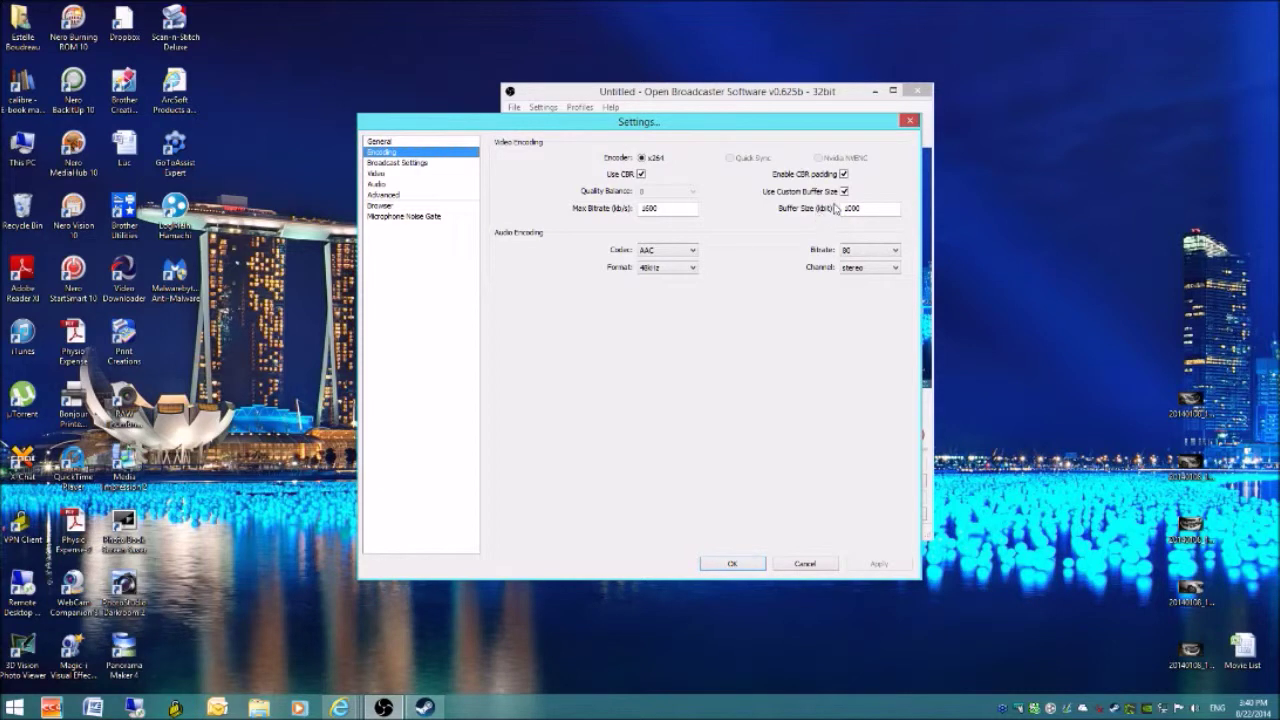
pyautogui.moveTo(866, 210)
# - Switch to Internet Explorer and view the Speedtest.net page and the saved Gyazo image of the speed test result
pyautogui.click(340, 707)
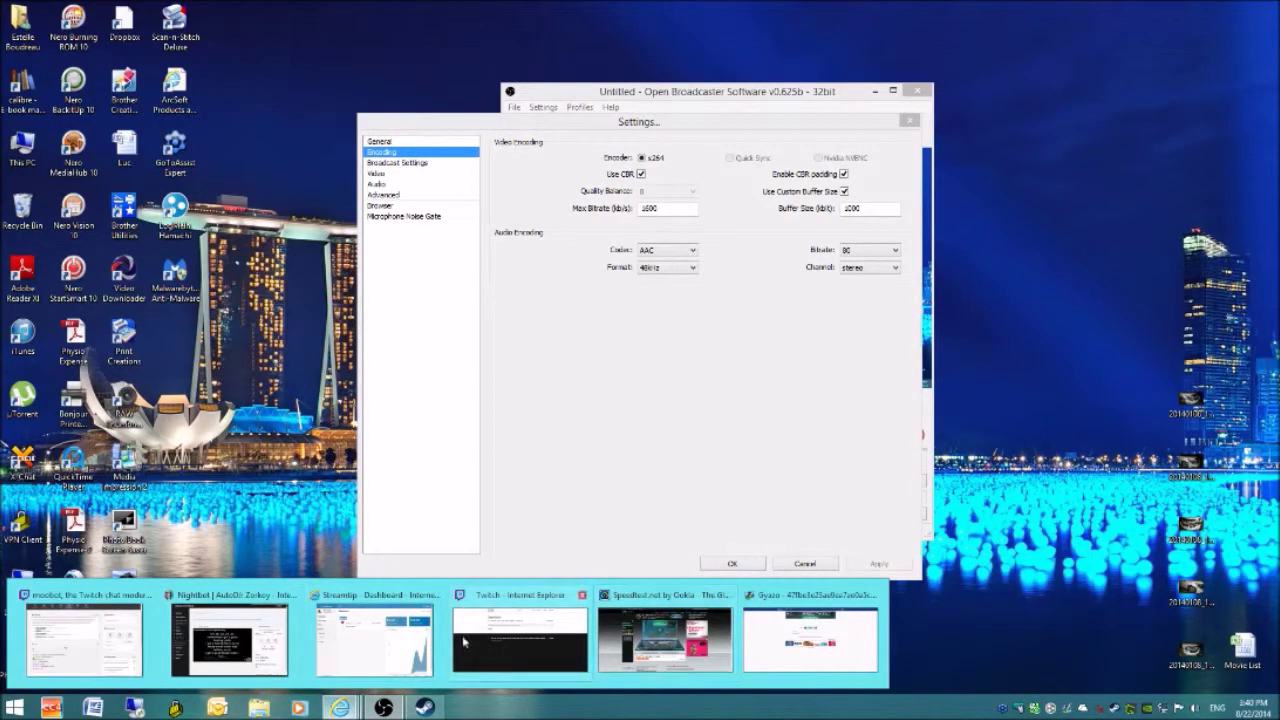
pyautogui.click(665, 640)
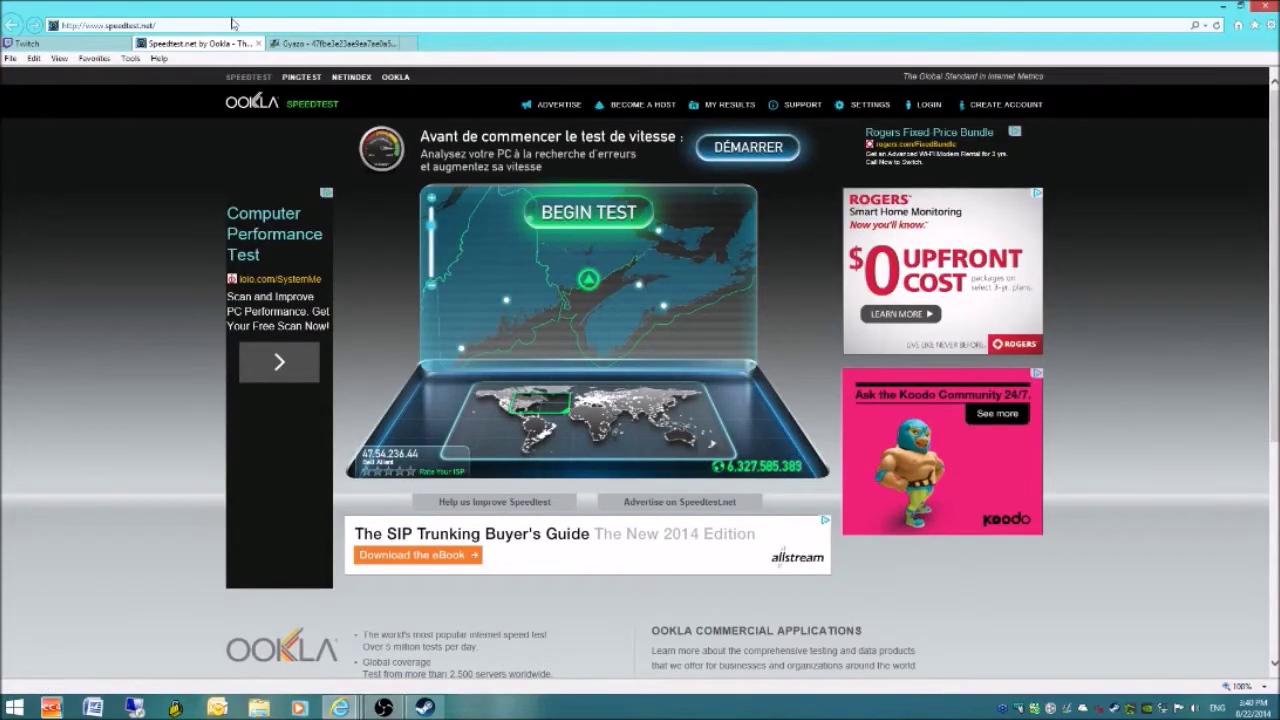
pyautogui.click(330, 43)
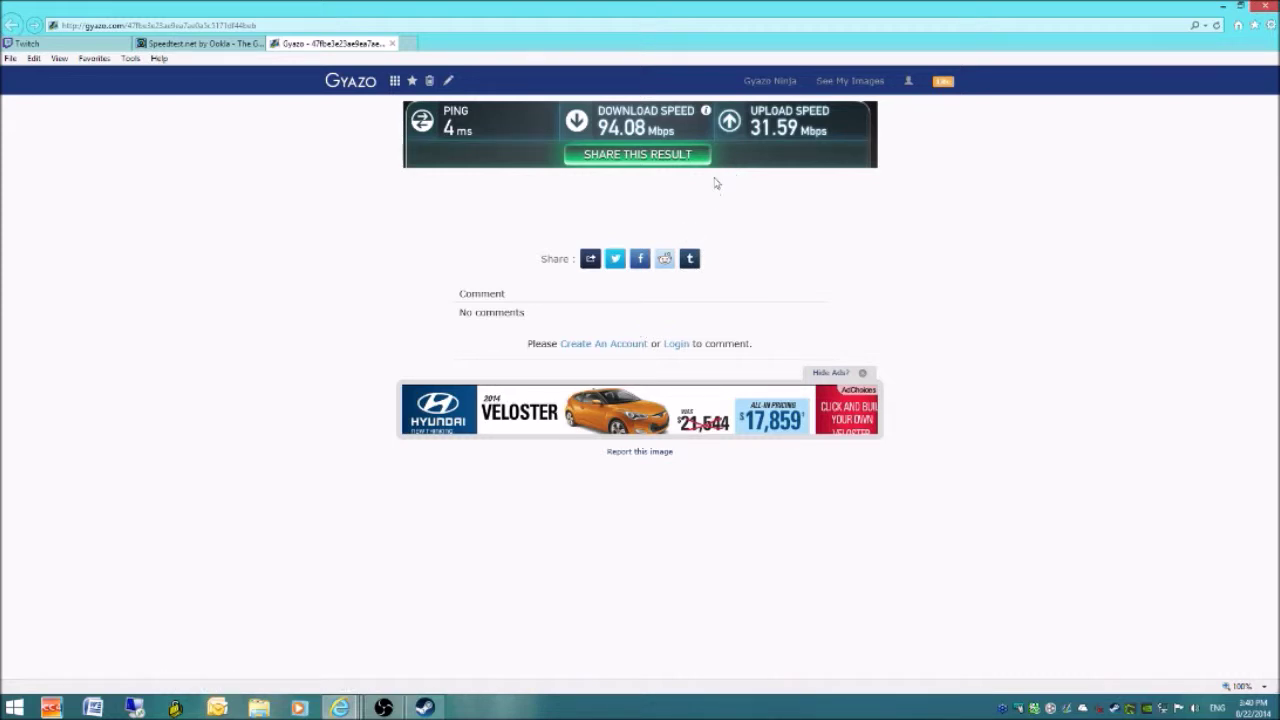
# - Return to the OBS settings, move the dialog aside and examine the Max Bitrate value
pyautogui.click(383, 707)
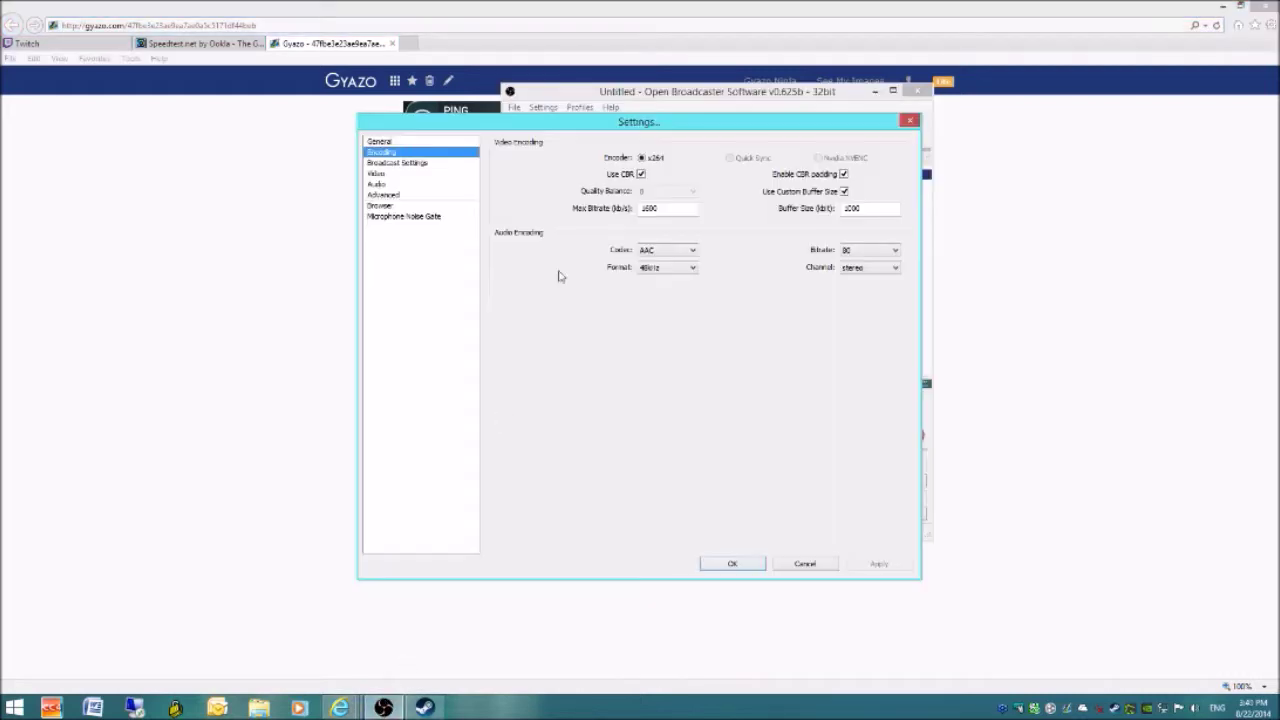
pyautogui.moveTo(705, 133); pyautogui.dragTo(360, 158)
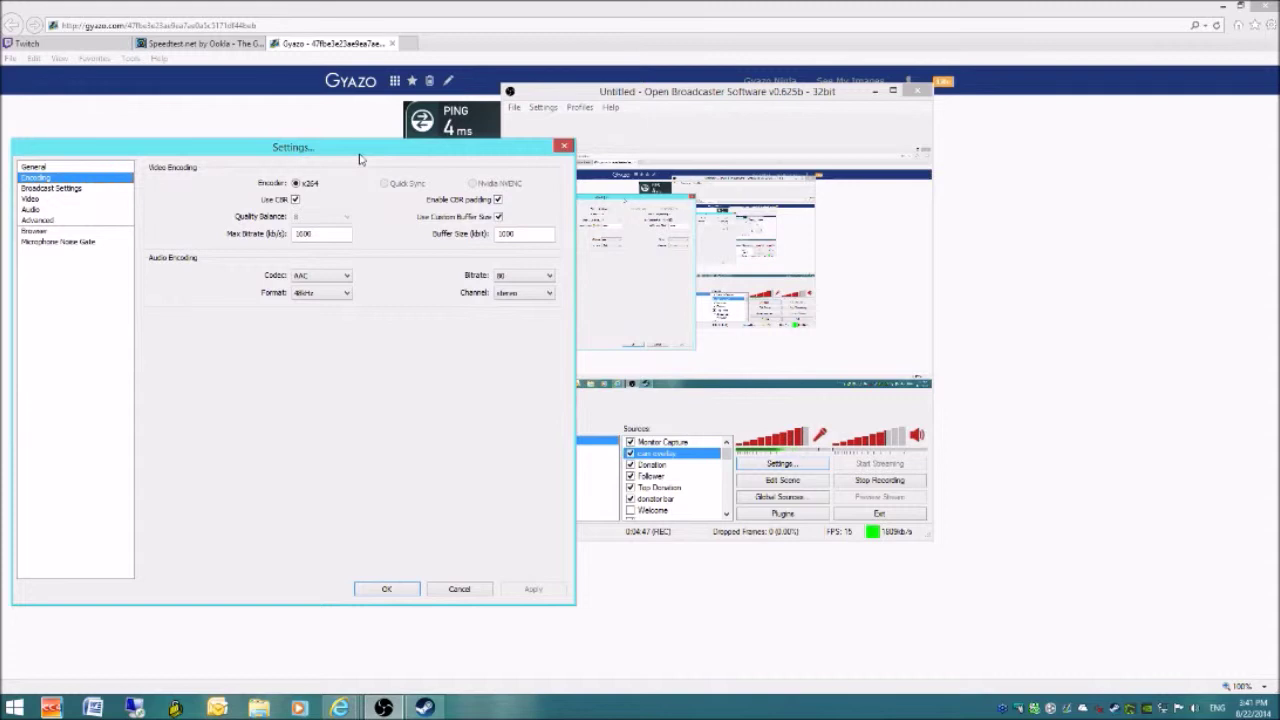
pyautogui.moveTo(315, 240)
pyautogui.click(334, 233)
# - Open the Broadcast Settings, check the available modes and set the mode to Live Stream
pyautogui.click(79, 189)
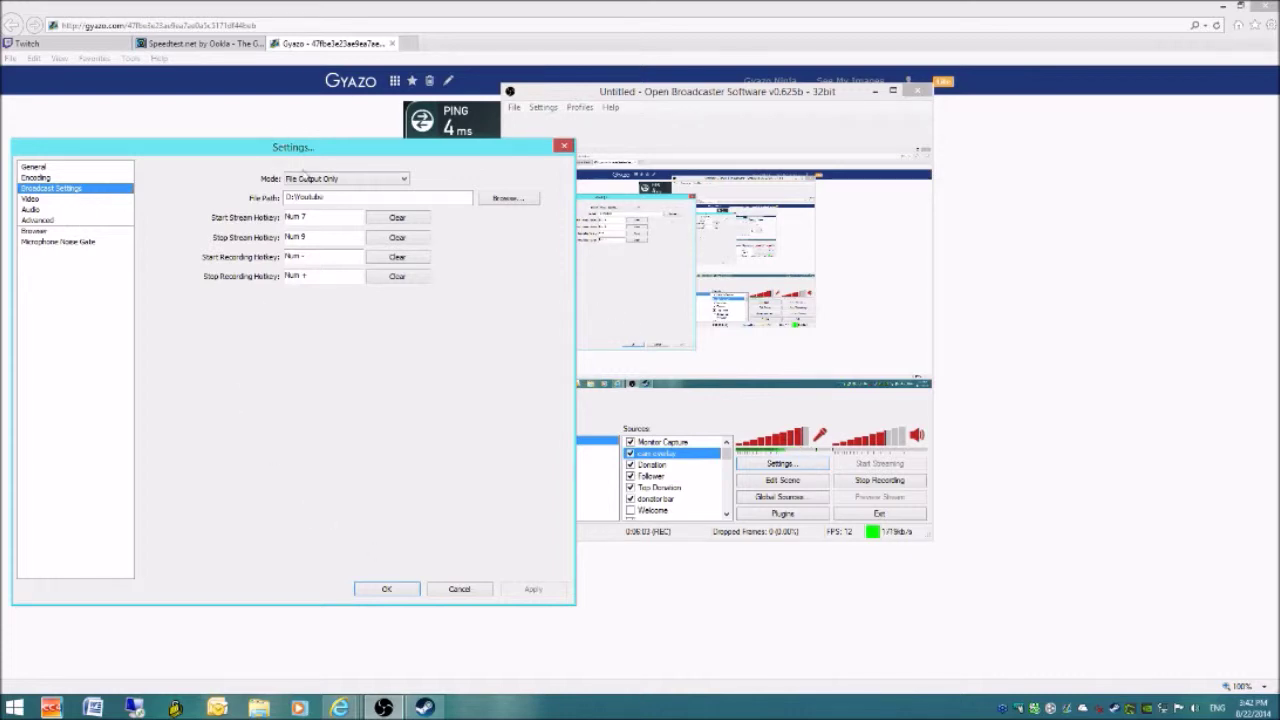
pyautogui.click(325, 180)
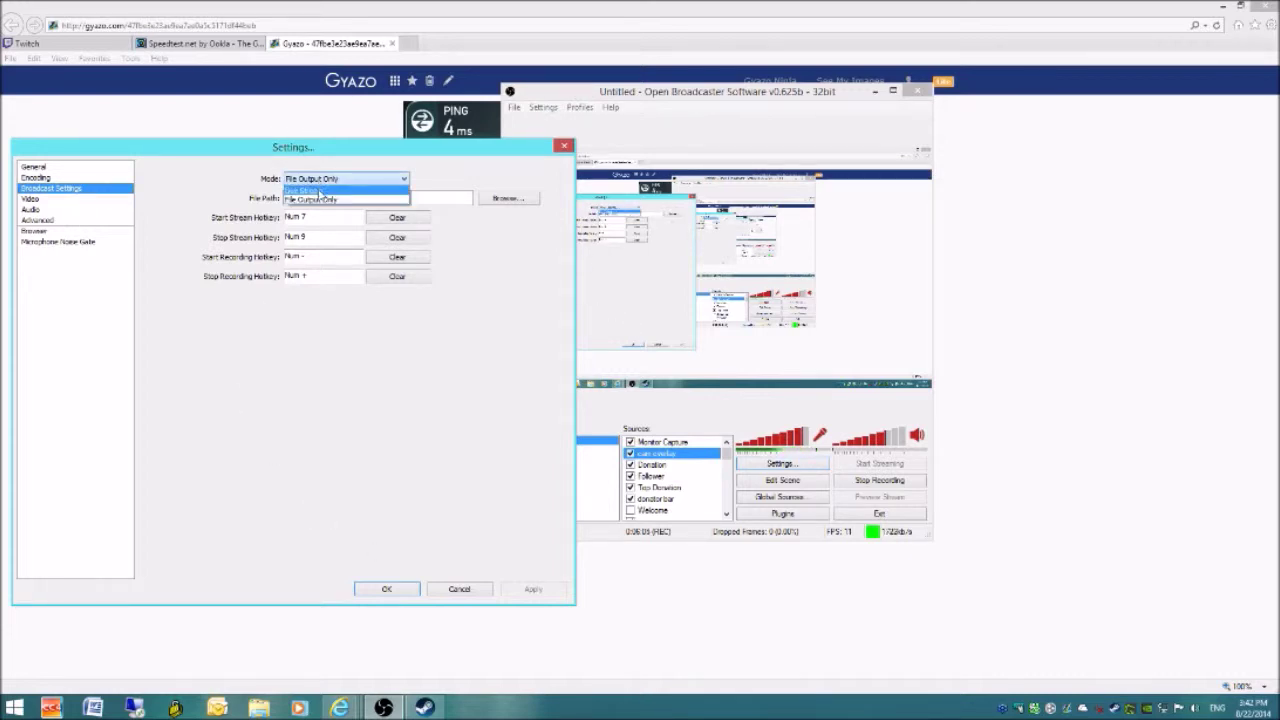
pyautogui.click(206, 181)
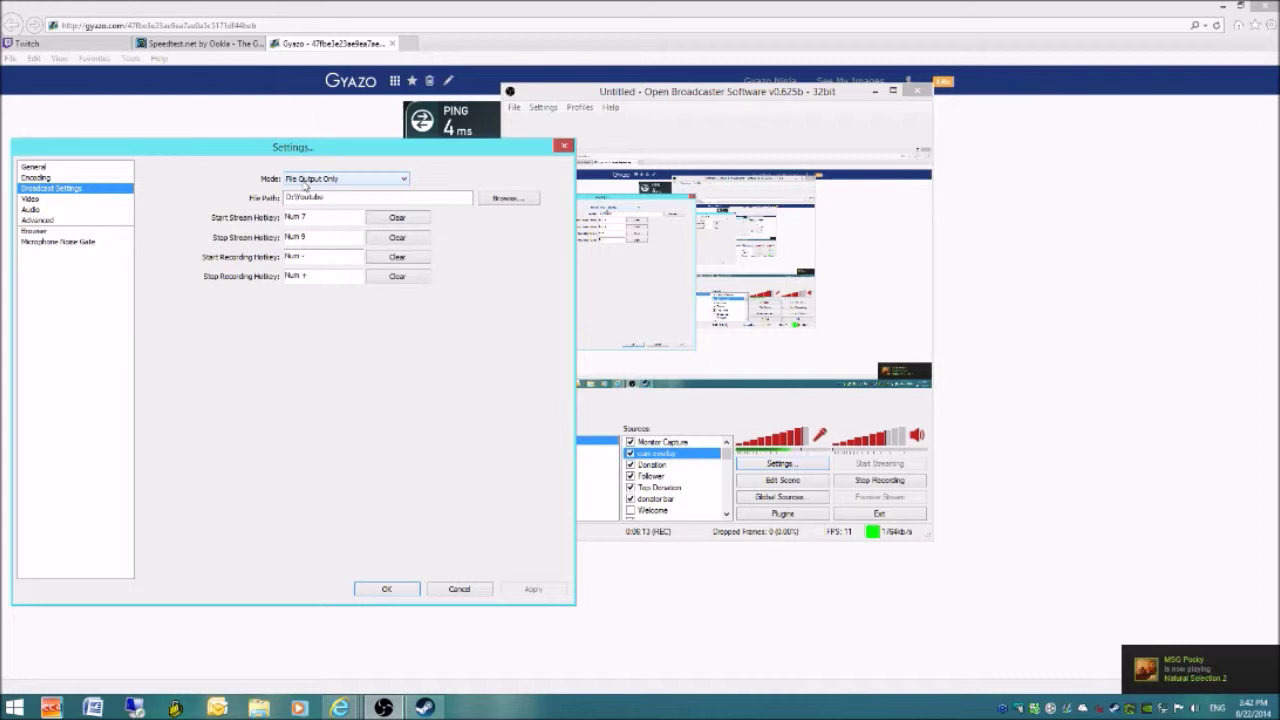
pyautogui.click(306, 180)
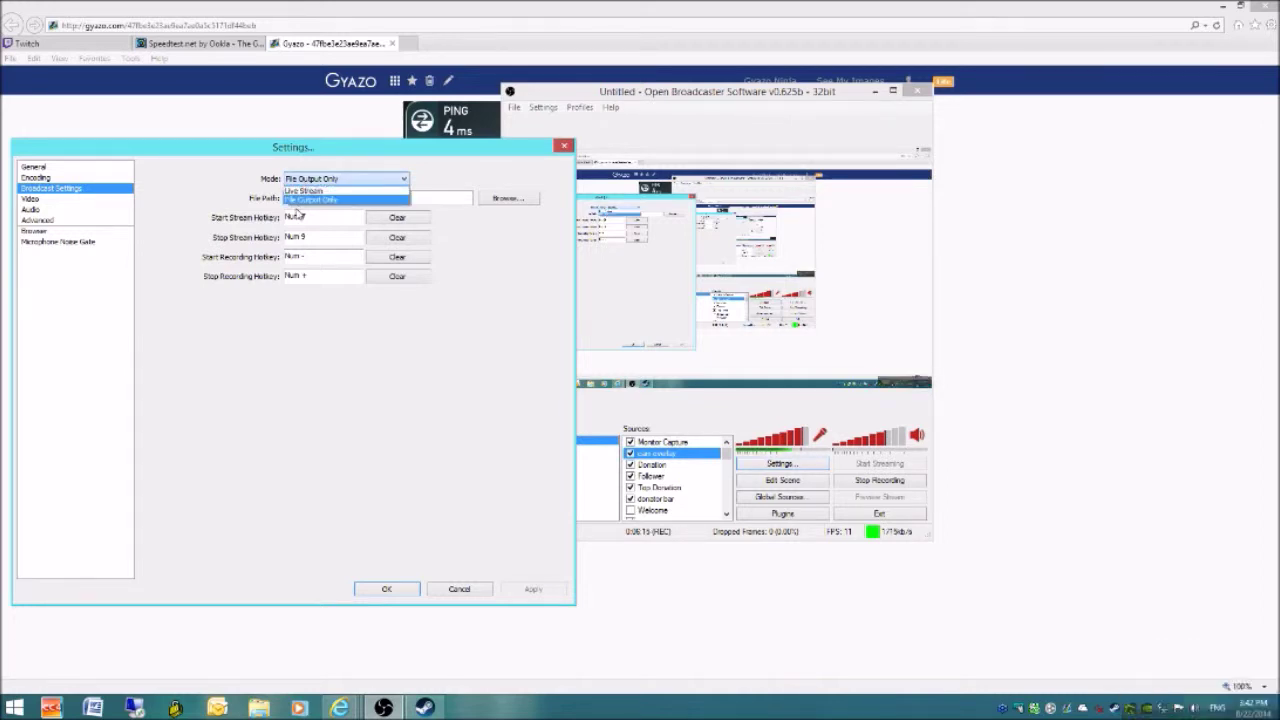
pyautogui.click(318, 190)
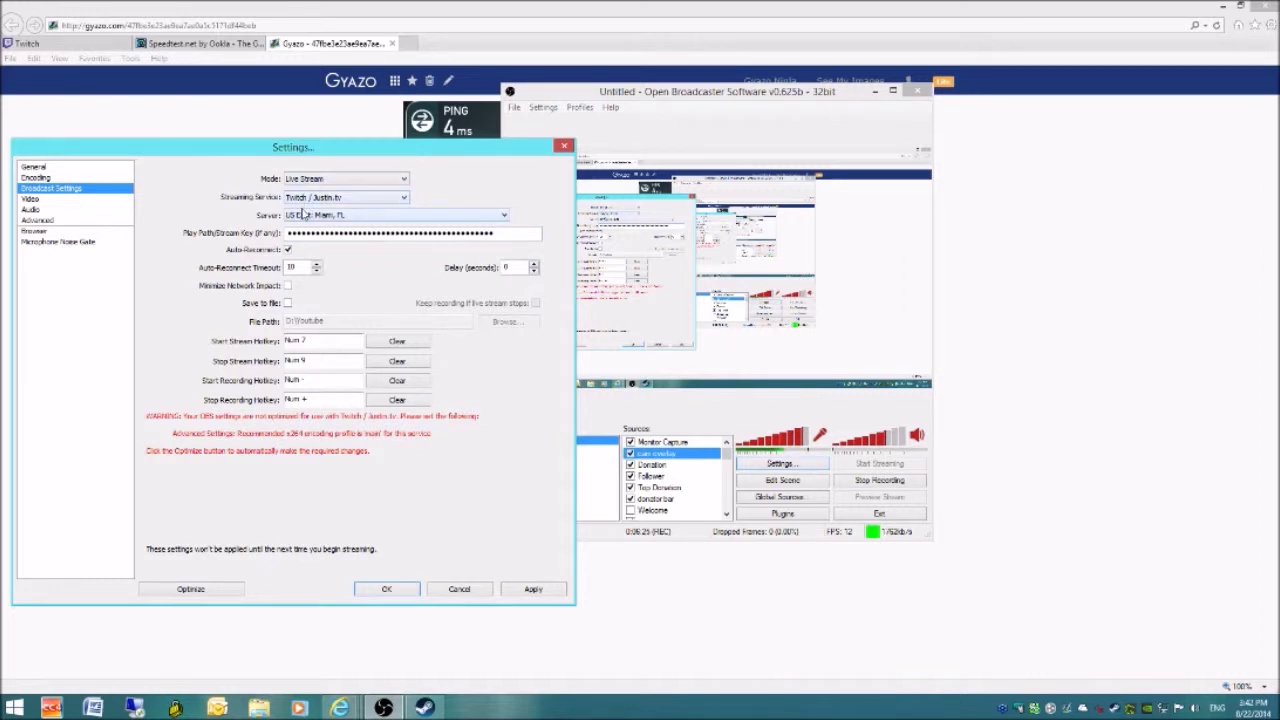
# - Select Twitch / Justin.tv as the streaming service, then discard the broadcast changes
pyautogui.click(325, 204)
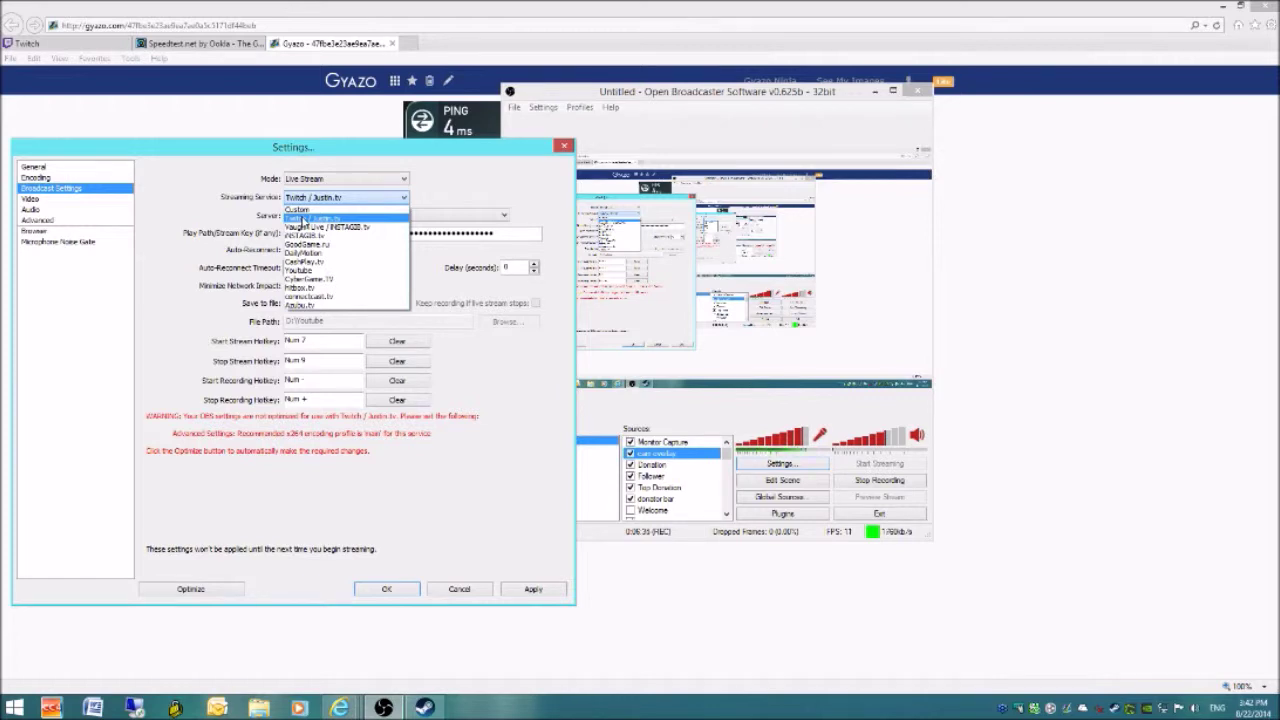
pyautogui.click(303, 218)
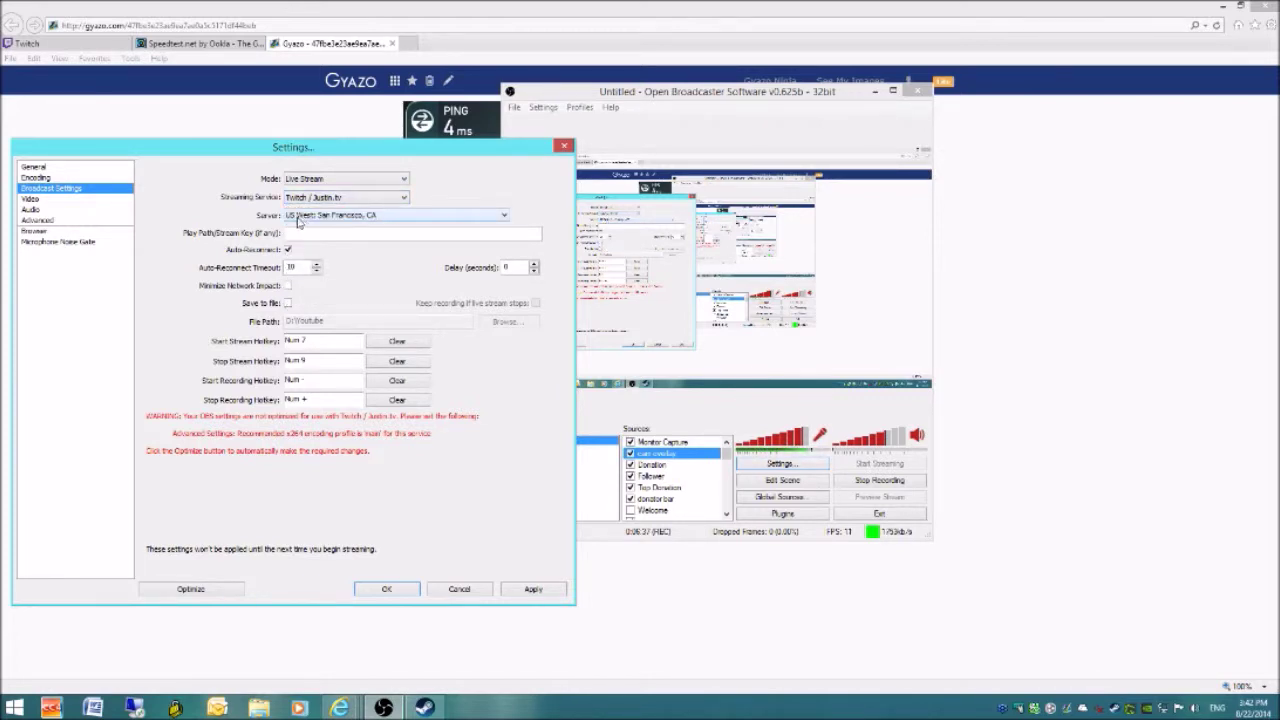
pyautogui.click(459, 588)
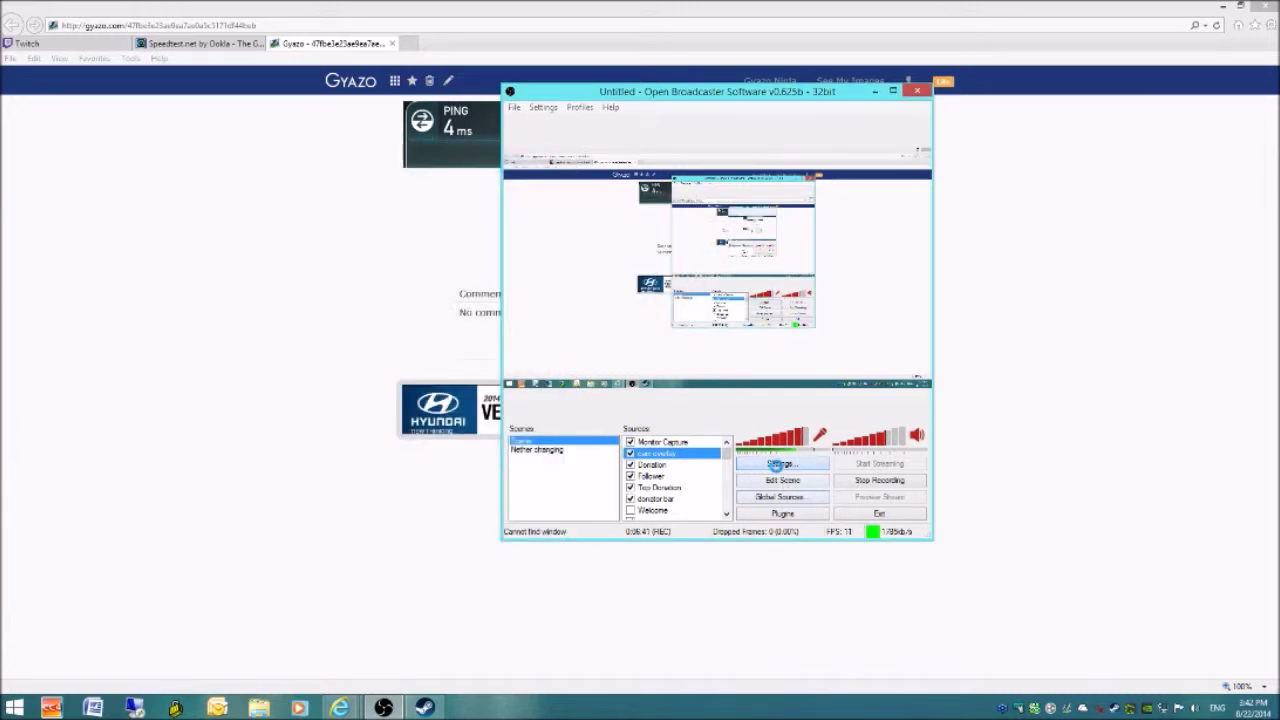
# - Reopen the Broadcast Settings and set the mode to Live Stream
pyautogui.click(781, 463)
pyautogui.click(390, 153)
pyautogui.click(393, 162)
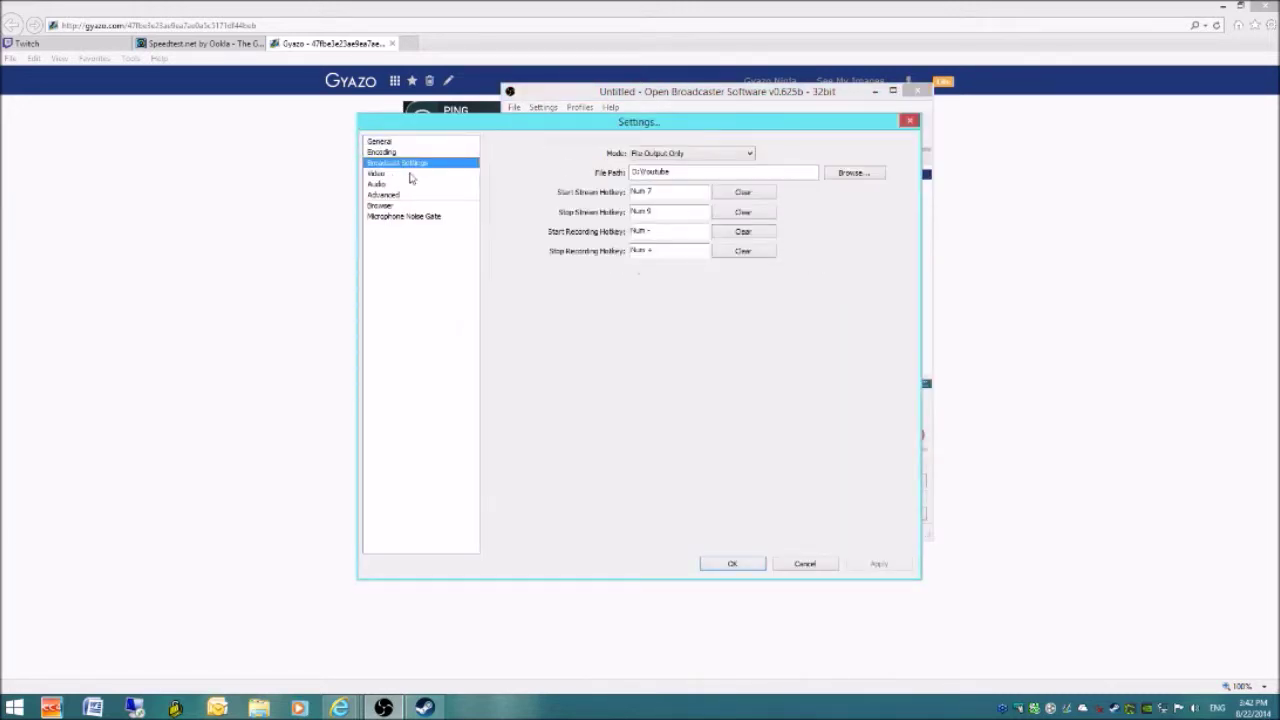
pyautogui.click(672, 155)
pyautogui.click(657, 165)
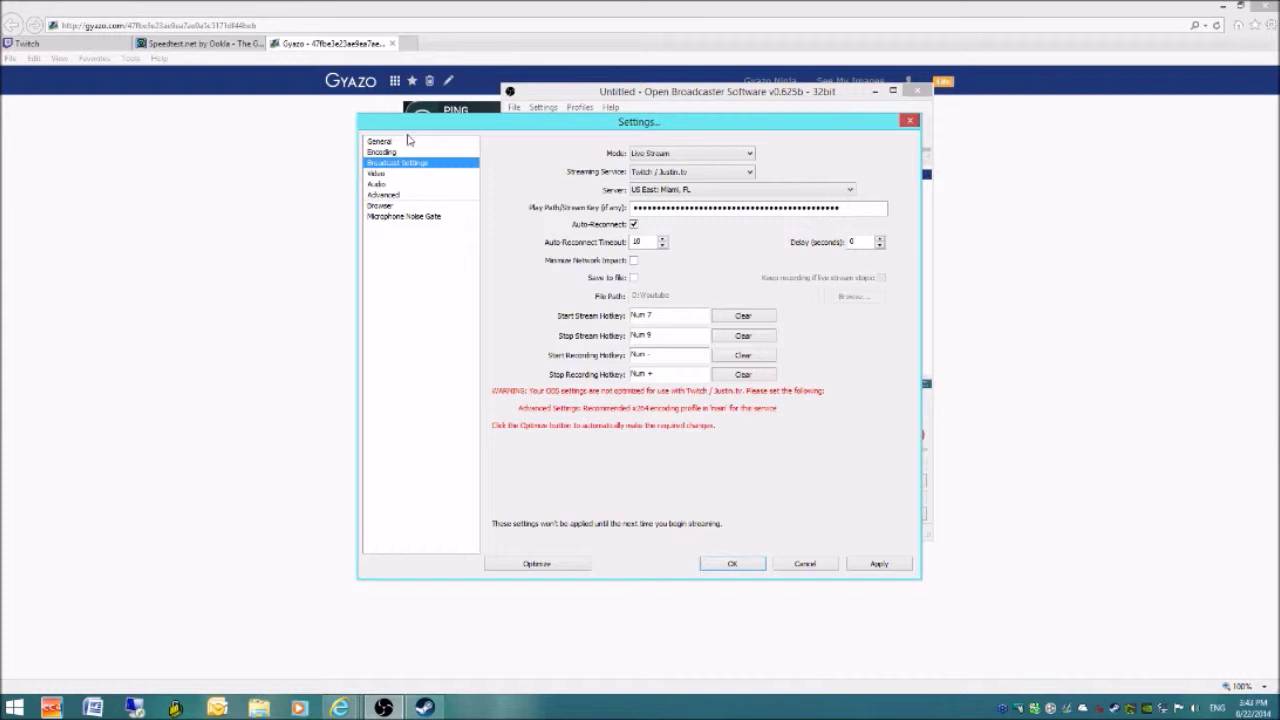
# - Switch to Twitch in Internet Explorer, look over the channel Dashboard and open its Stream Key page without revealing the key
pyautogui.click(80, 44)
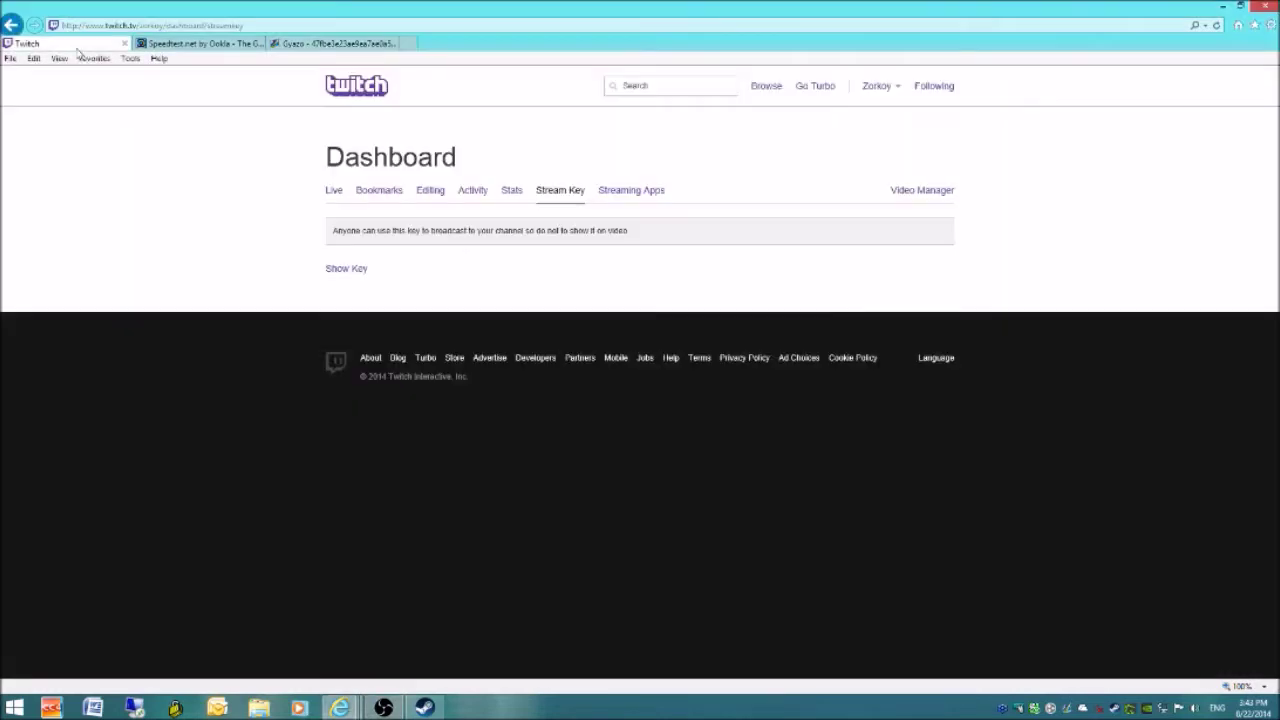
pyautogui.click(894, 92)
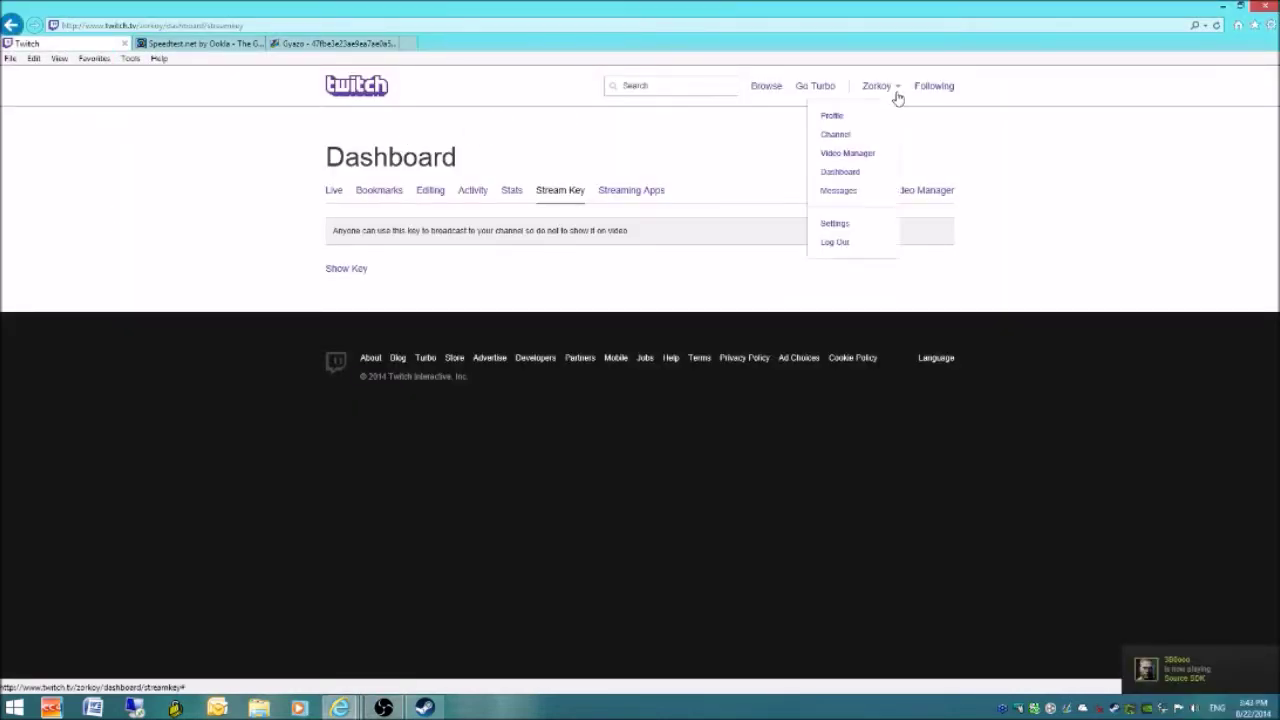
pyautogui.click(843, 180)
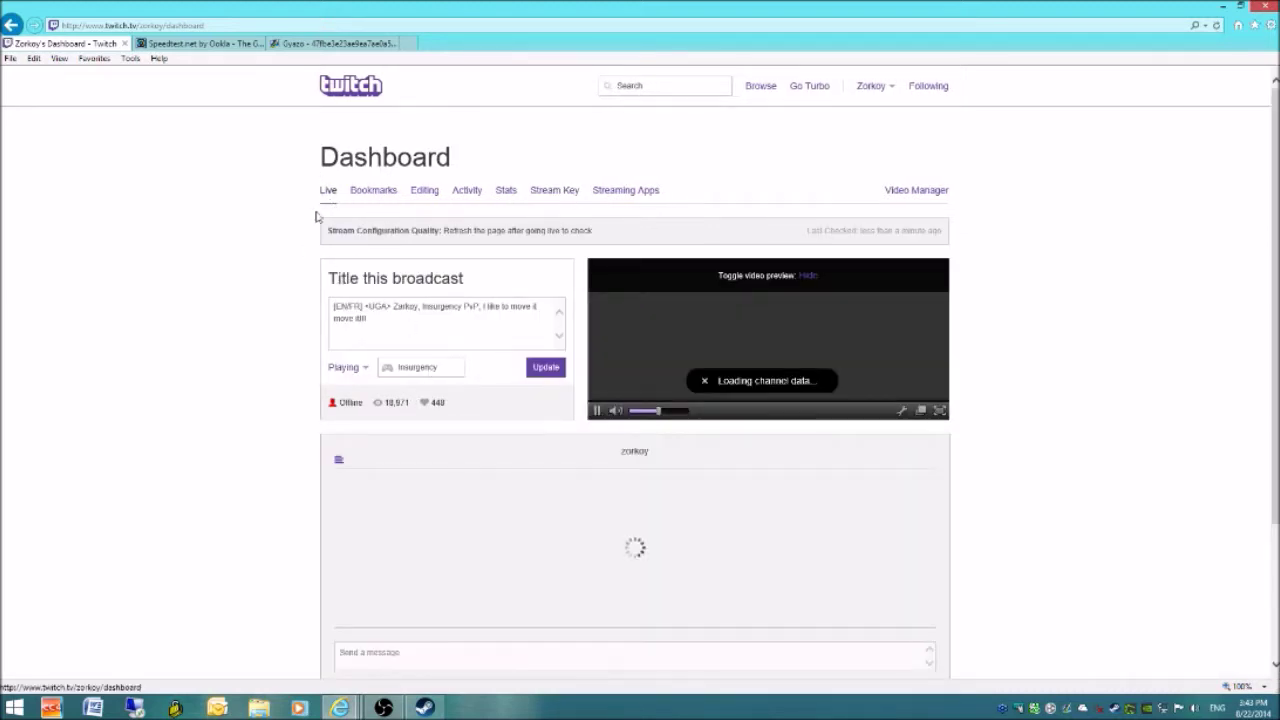
pyautogui.scroll(-3, 260, 320)
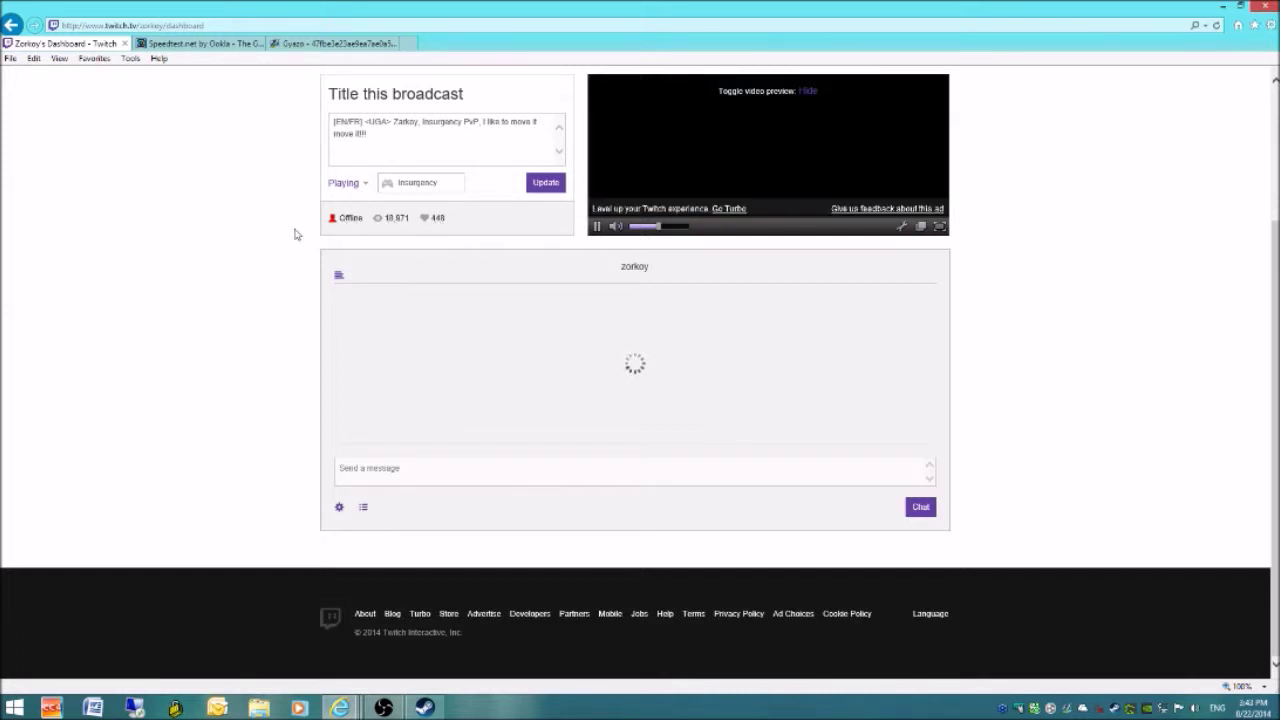
pyautogui.scroll(3, 303, 234)
pyautogui.click(542, 195)
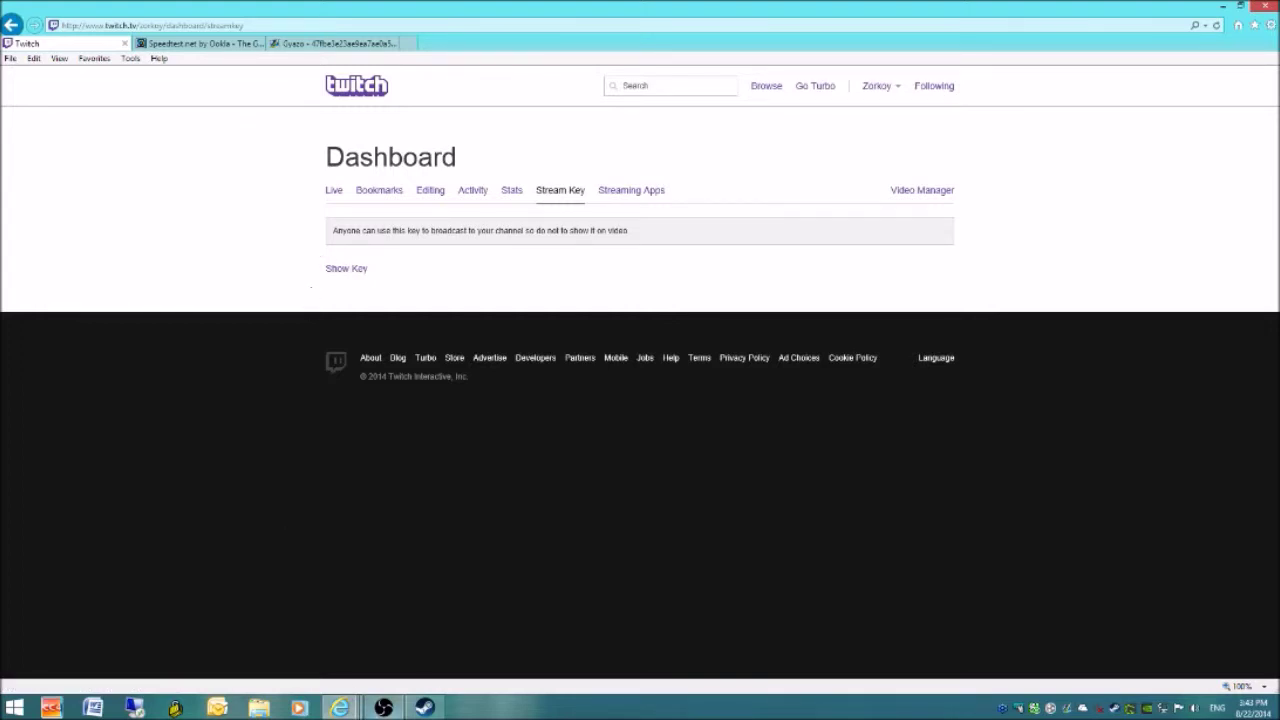
# - Return to the Open Broadcaster Software settings, minimize the browser and move the dialog off the preview
pyautogui.click(373, 710)
pyautogui.click(205, 300)
pyautogui.click(383, 707)
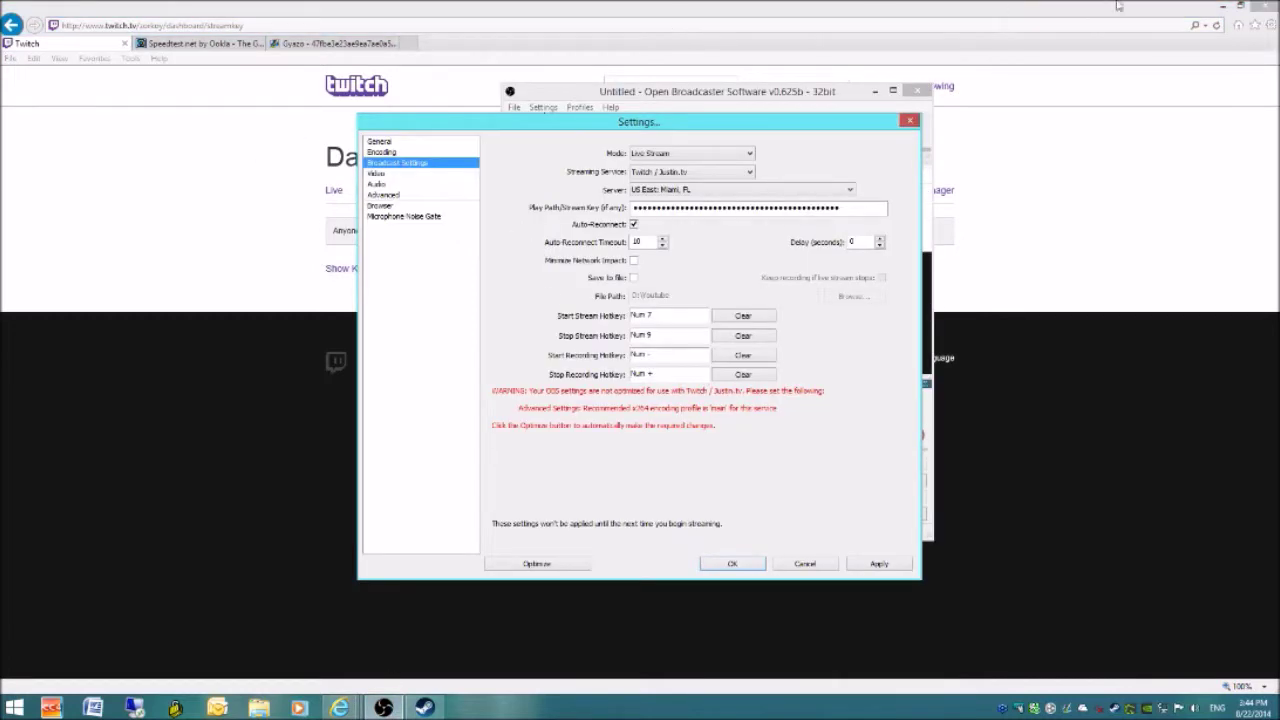
pyautogui.click(1222, 6)
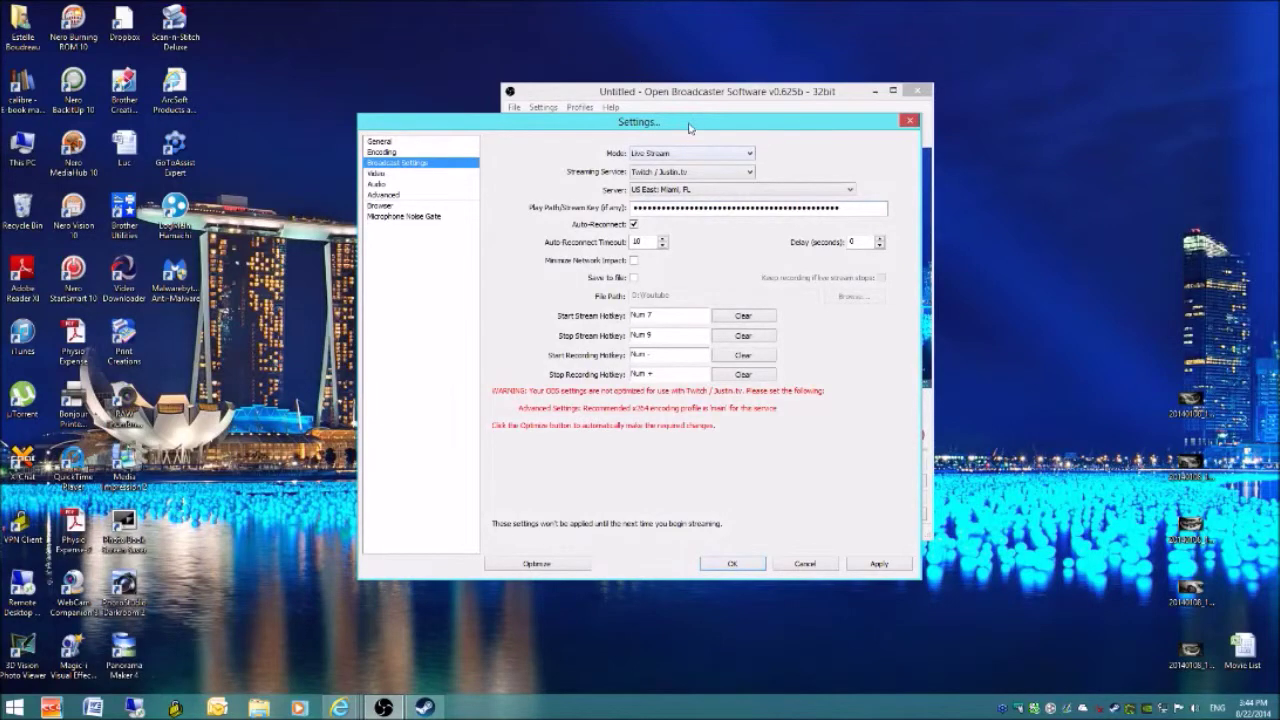
pyautogui.moveTo(692, 124); pyautogui.dragTo(567, 116)
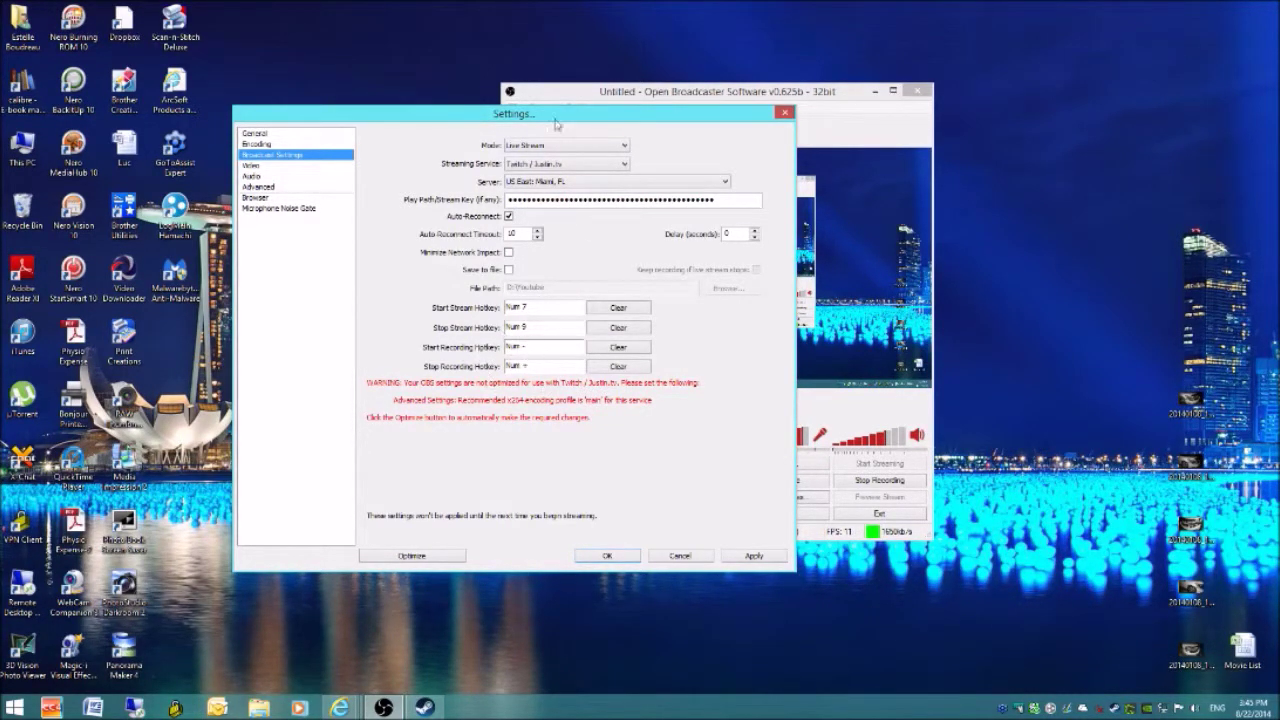
# - Switch the broadcast mode to File Output Only to view its options, then set it back to Live Stream
pyautogui.click(541, 146)
pyautogui.click(538, 167)
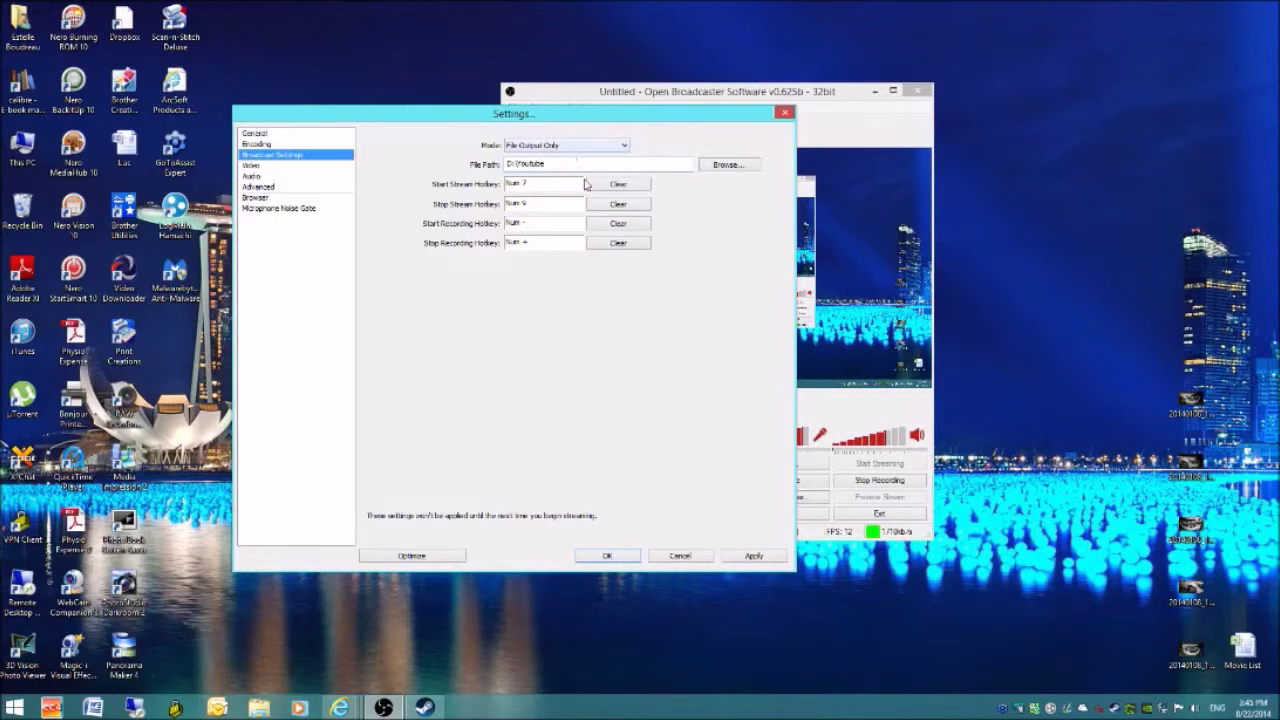
pyautogui.click(589, 148)
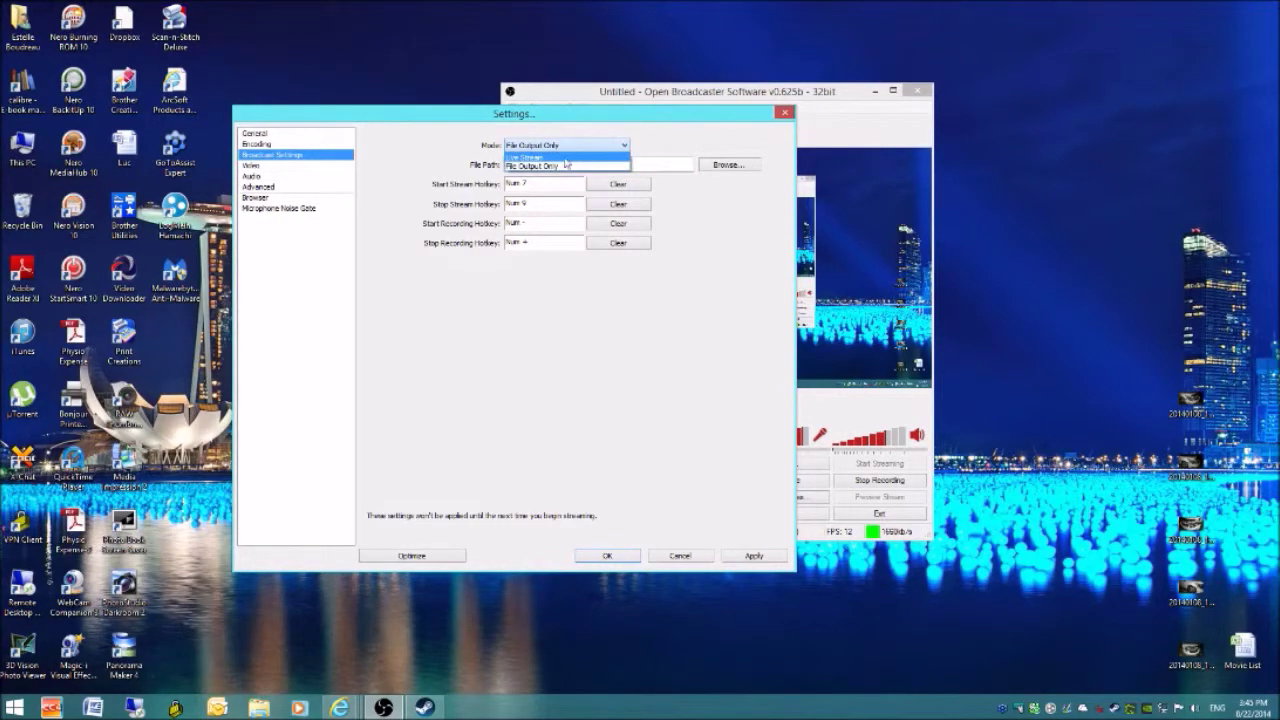
pyautogui.click(568, 156)
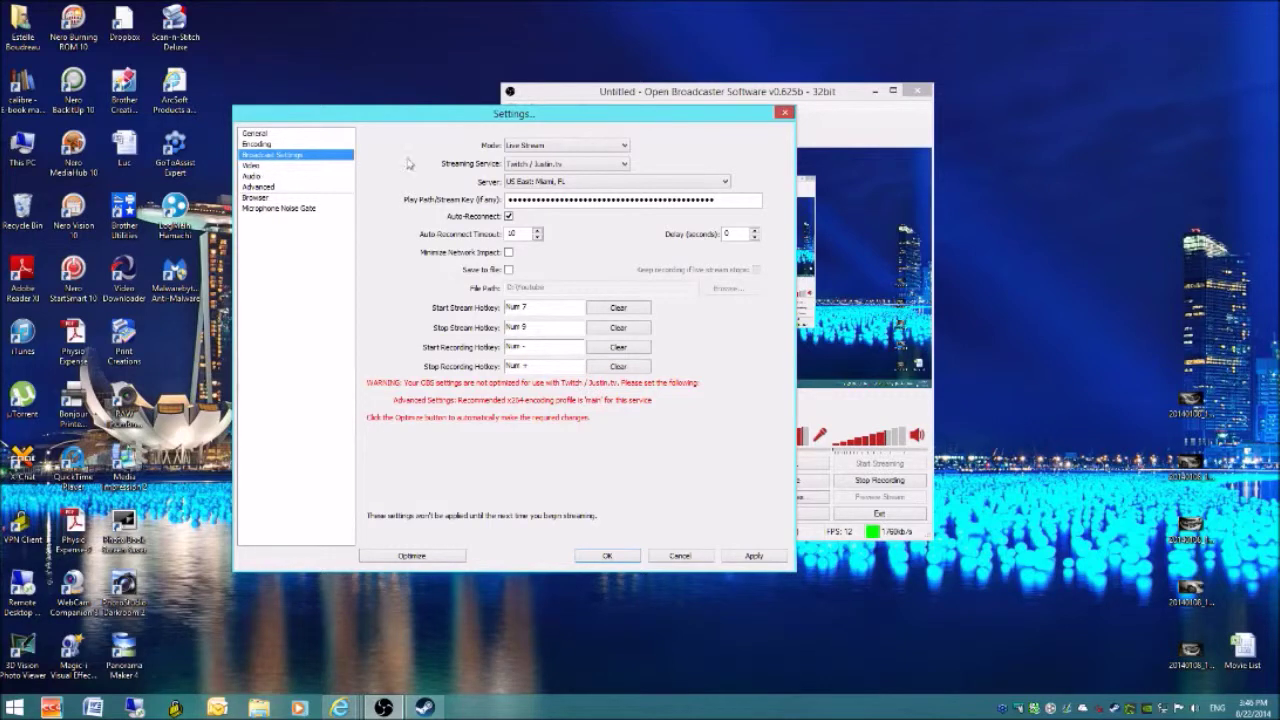
# - Open the Video settings without saving the broadcast changes and review the video adapter and resolution downscale options
pyautogui.click(251, 166)
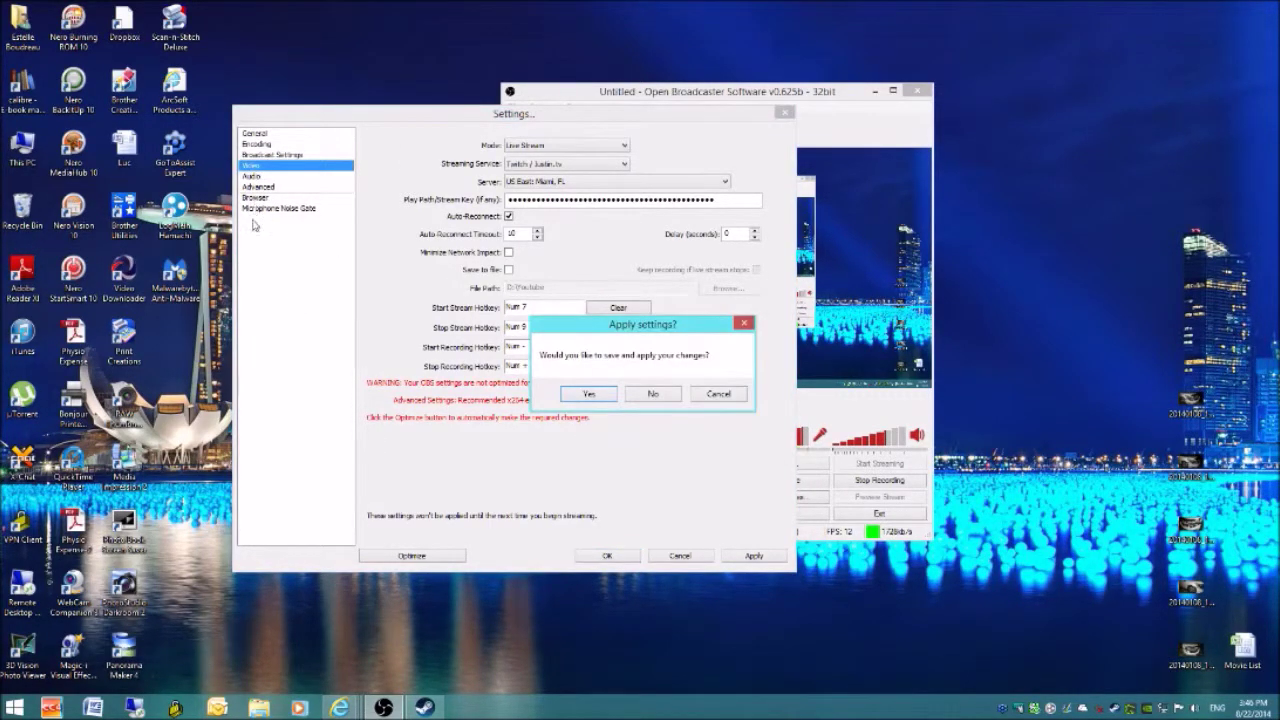
pyautogui.click(630, 396)
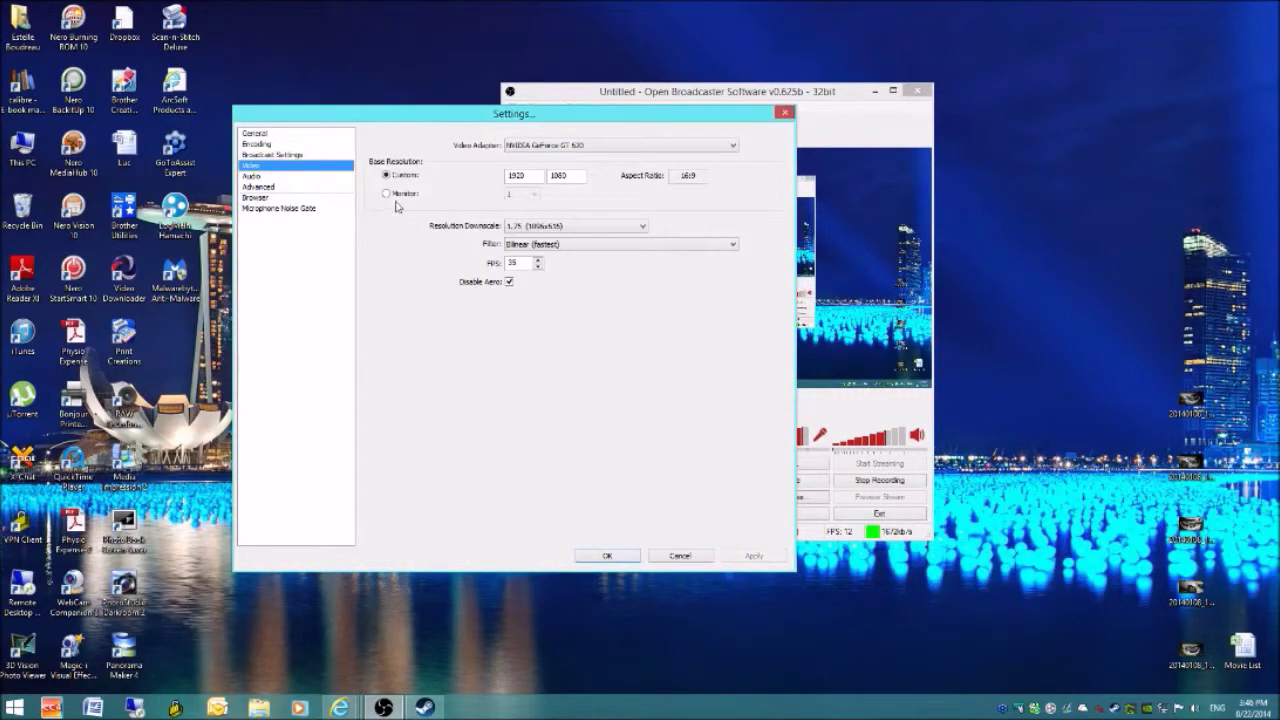
pyautogui.click(533, 148)
pyautogui.click(533, 158)
pyautogui.click(535, 231)
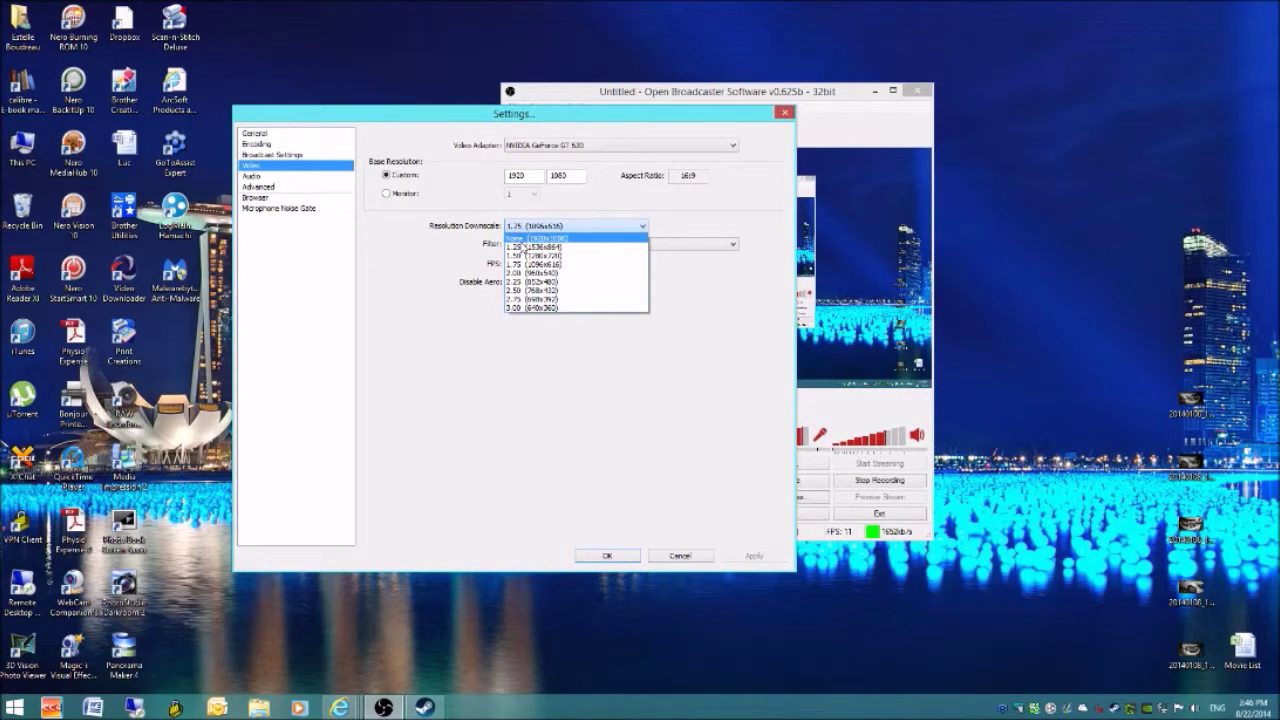
pyautogui.click(447, 246)
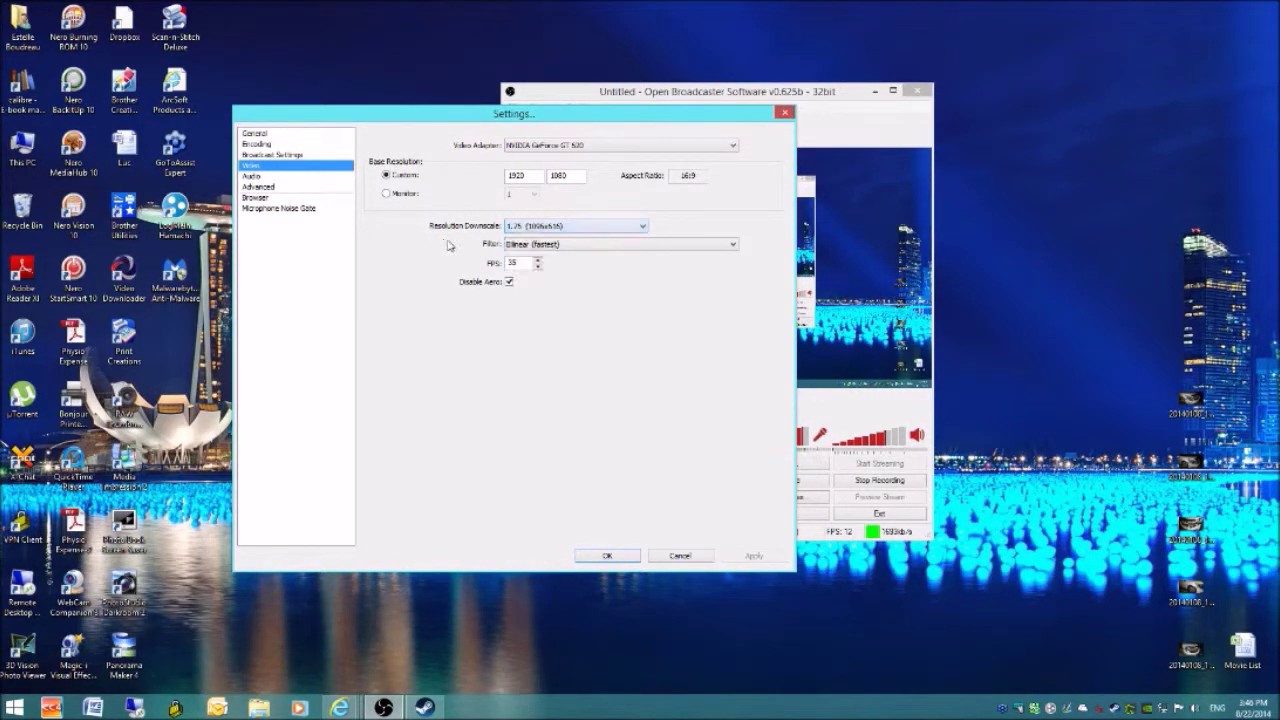
# - Choose the 1.75 (1096x616) resolution downscale and raise the FPS, leaving Disable Aero on
pyautogui.click(567, 230)
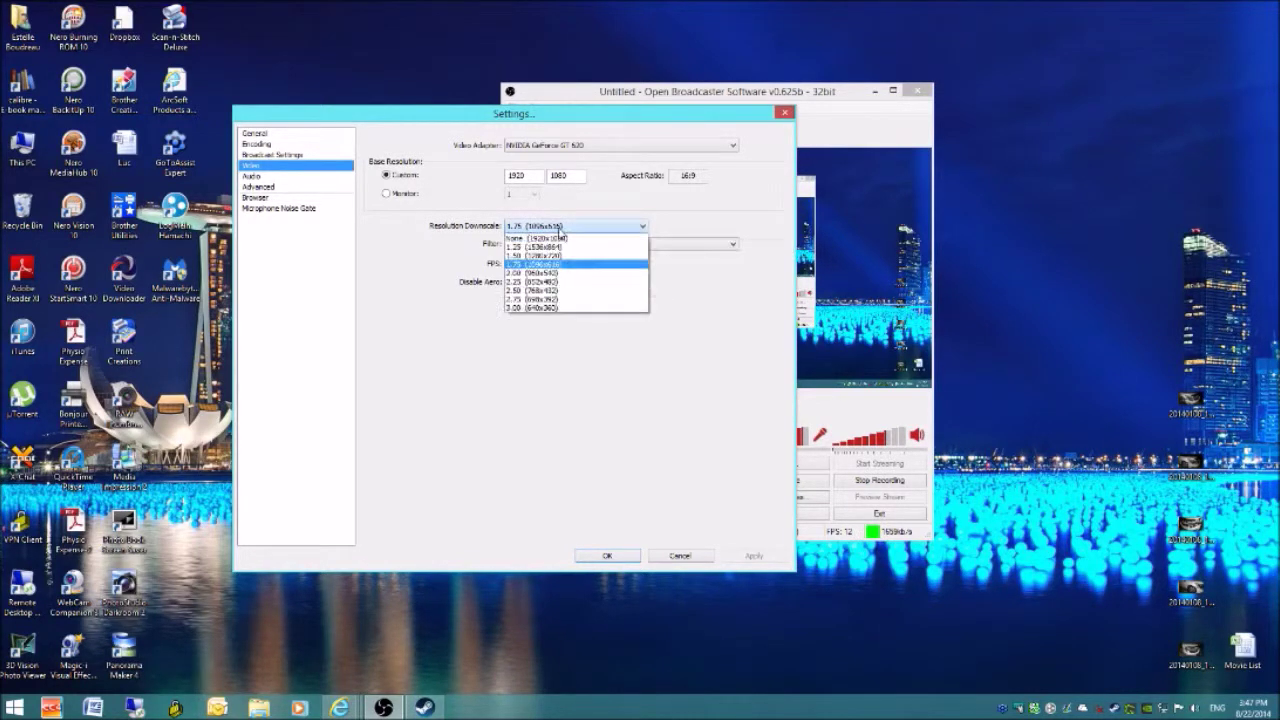
pyautogui.click(531, 264)
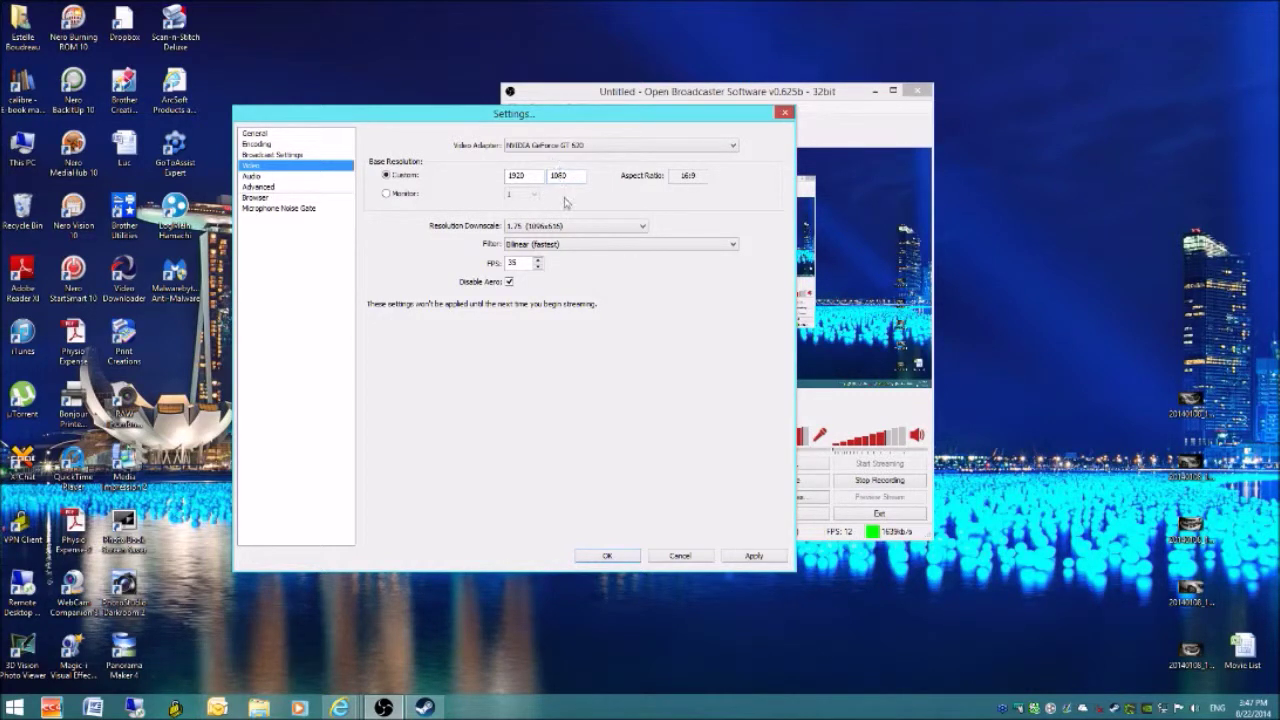
pyautogui.click(538, 259)
pyautogui.click(509, 281)
pyautogui.moveTo(664, 122); pyautogui.dragTo(996, 276)
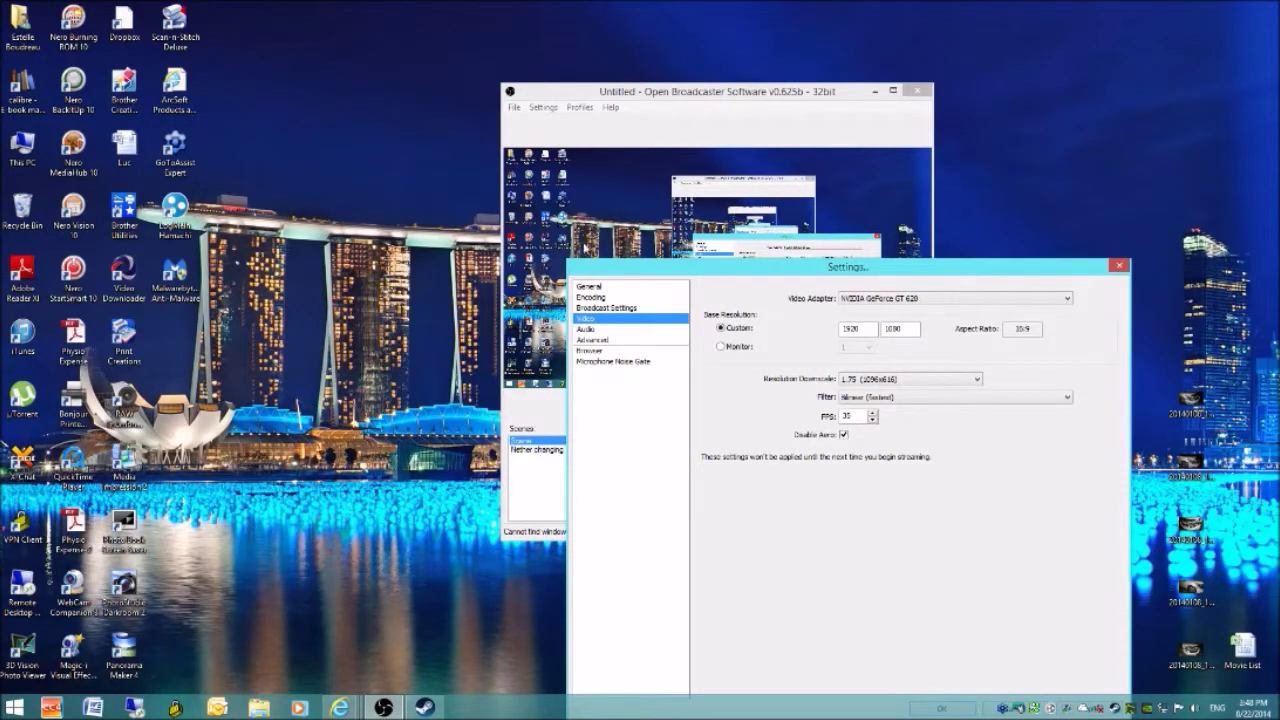
pyautogui.moveTo(605, 268); pyautogui.dragTo(466, 161)
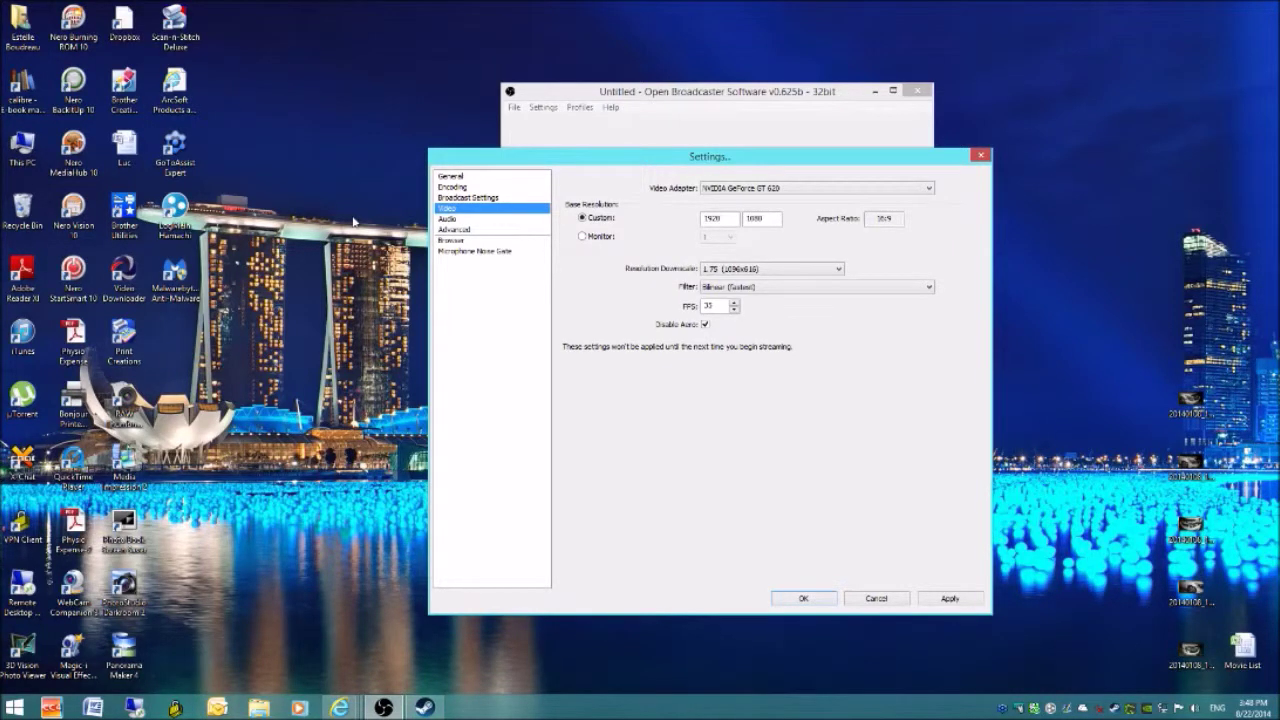
# - Open the Audio settings without saving the video changes, review the audio devices beside the main window's volume meters, and close the settings
pyautogui.click(442, 218)
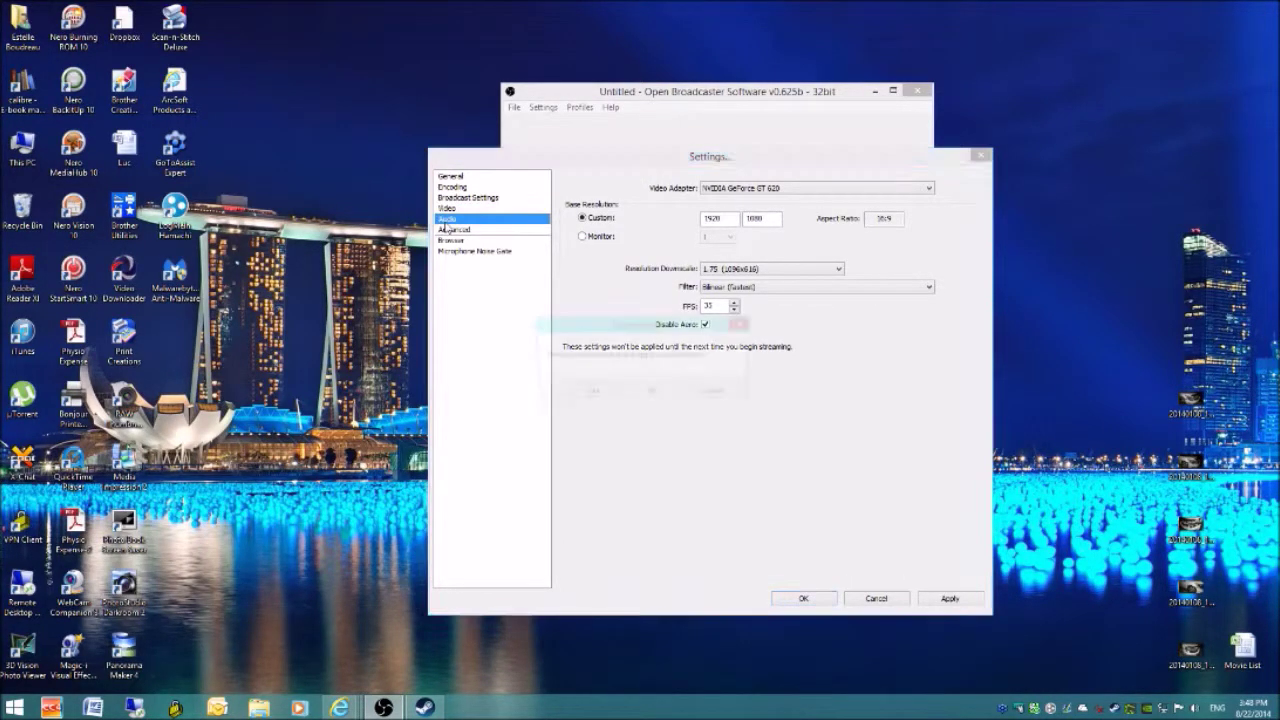
pyautogui.click(641, 397)
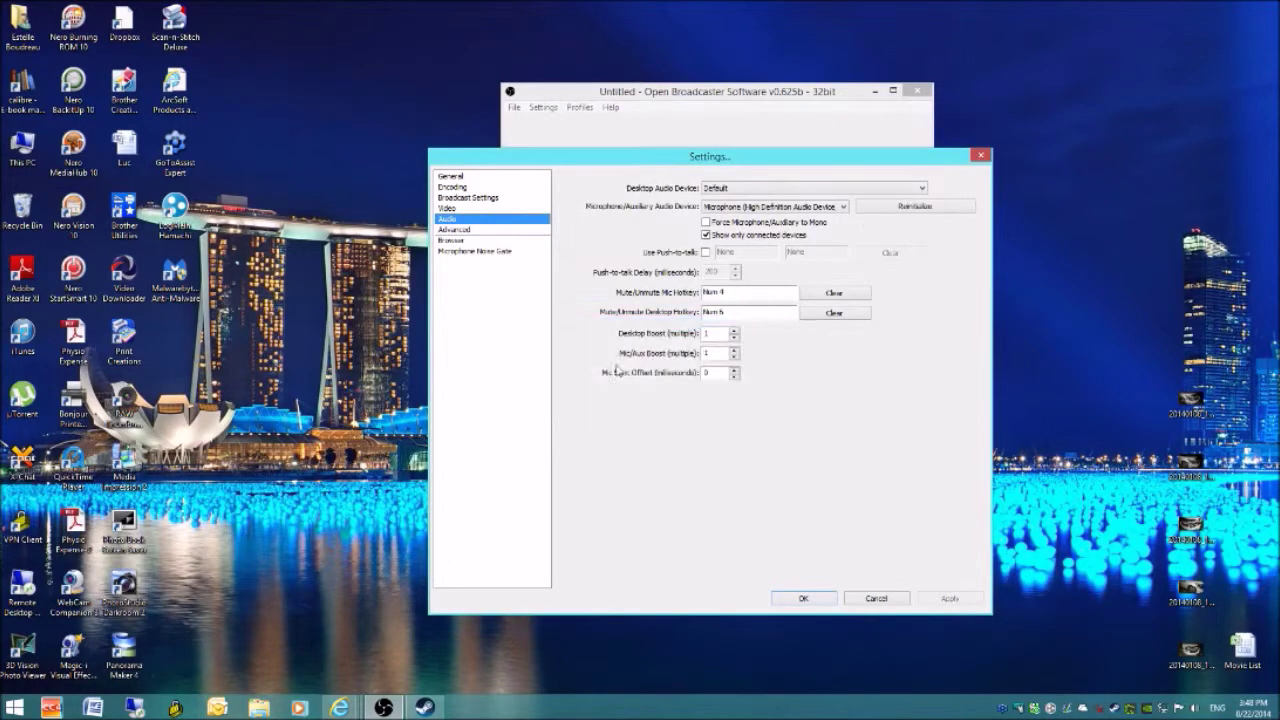
pyautogui.click(766, 191)
pyautogui.click(766, 191)
pyautogui.moveTo(704, 160); pyautogui.dragTo(236, 116)
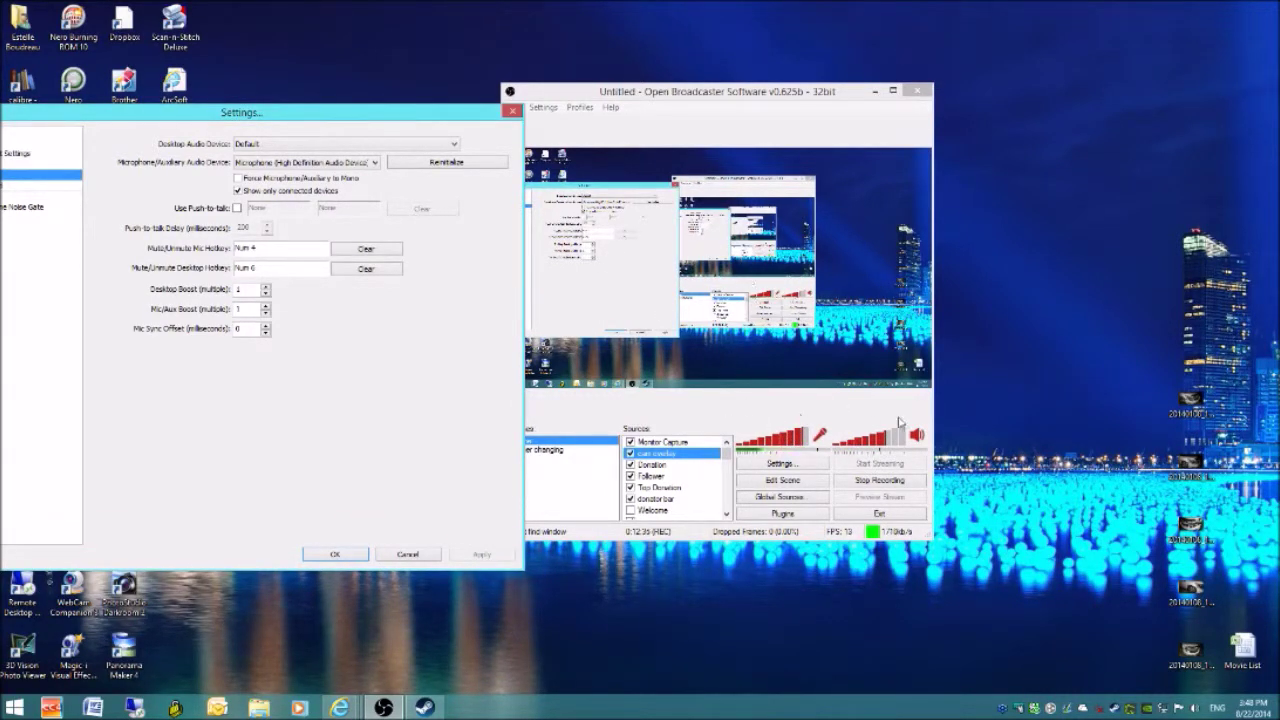
pyautogui.click(512, 112)
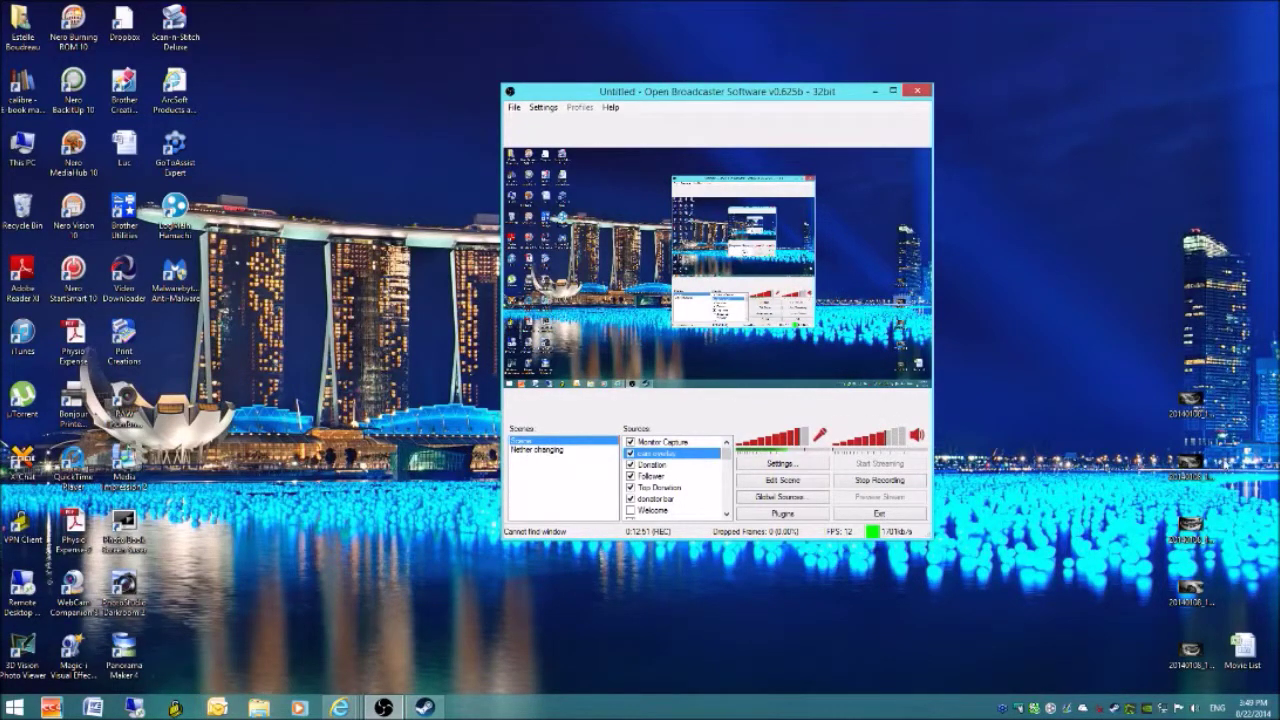
# - Bring up Windows Media Player with the Ylvis - The Fox video and move its window clear of the OBS window
pyautogui.press('super+e')
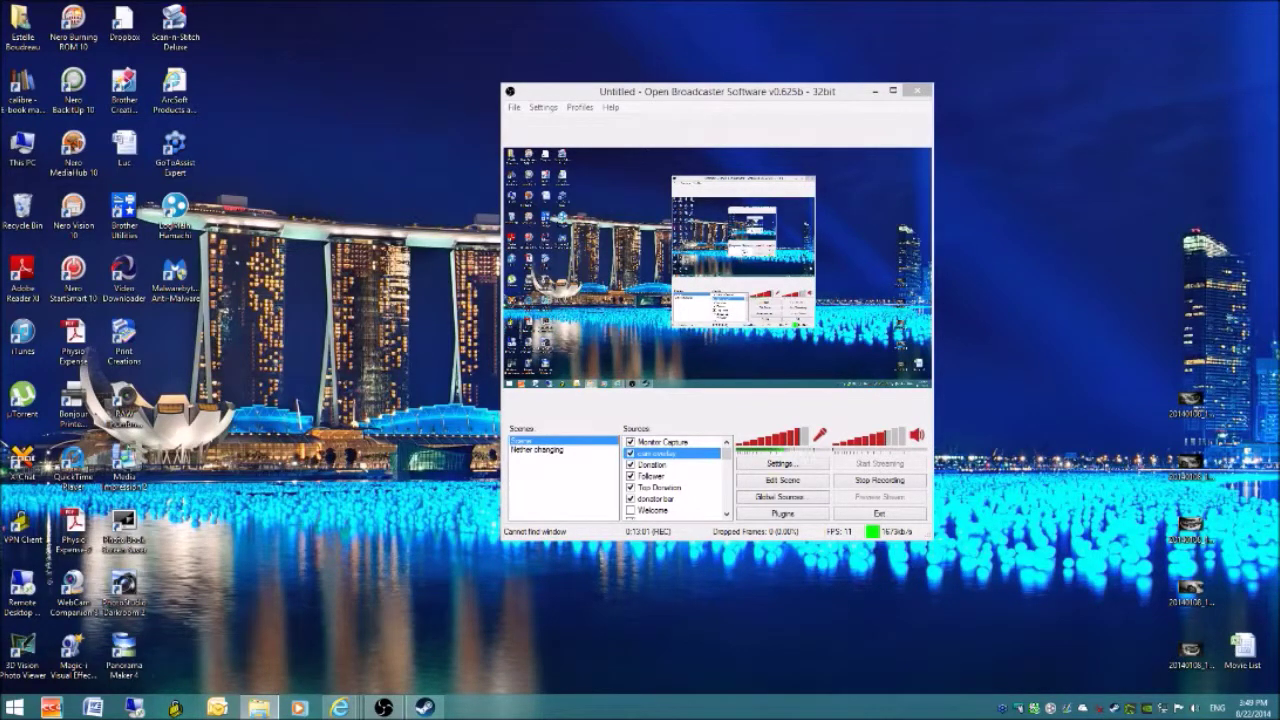
pyautogui.click(298, 707)
pyautogui.moveTo(600, 292); pyautogui.dragTo(1279, 193)
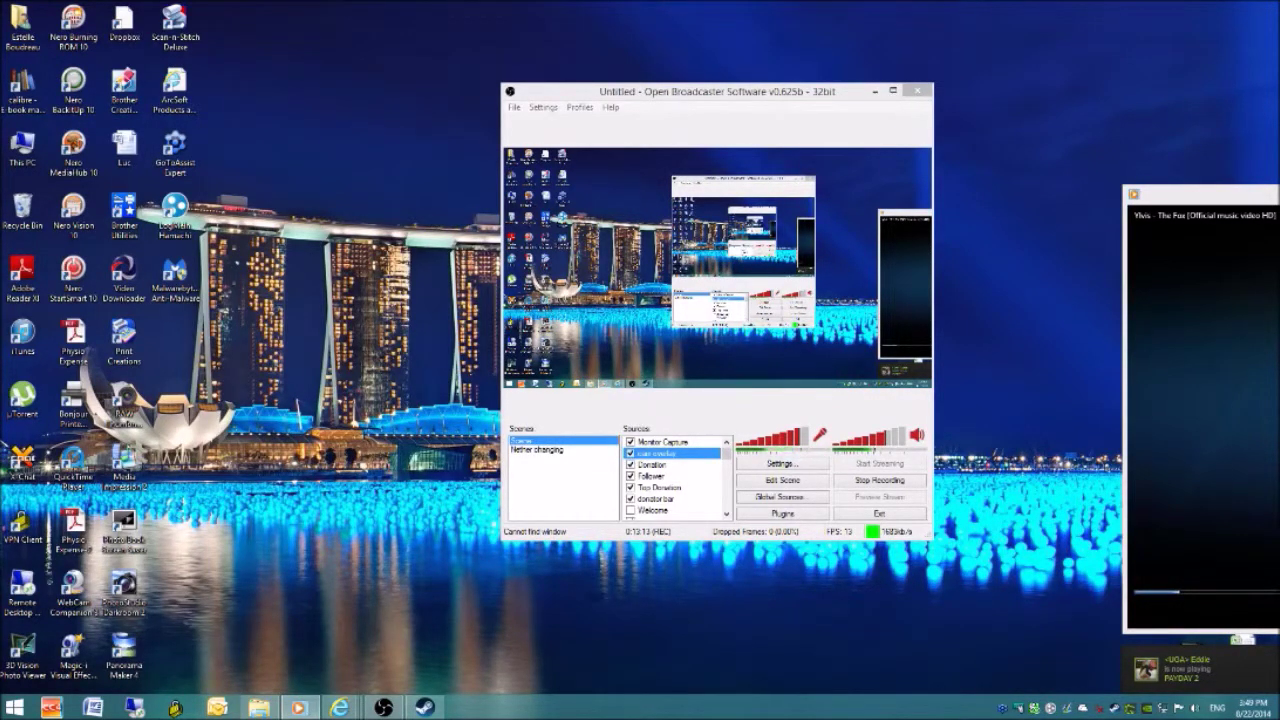
# - Close Windows Media Player, return to Open Broadcaster Software and open its Audio settings
pyautogui.hotkey('alt', 'F4')
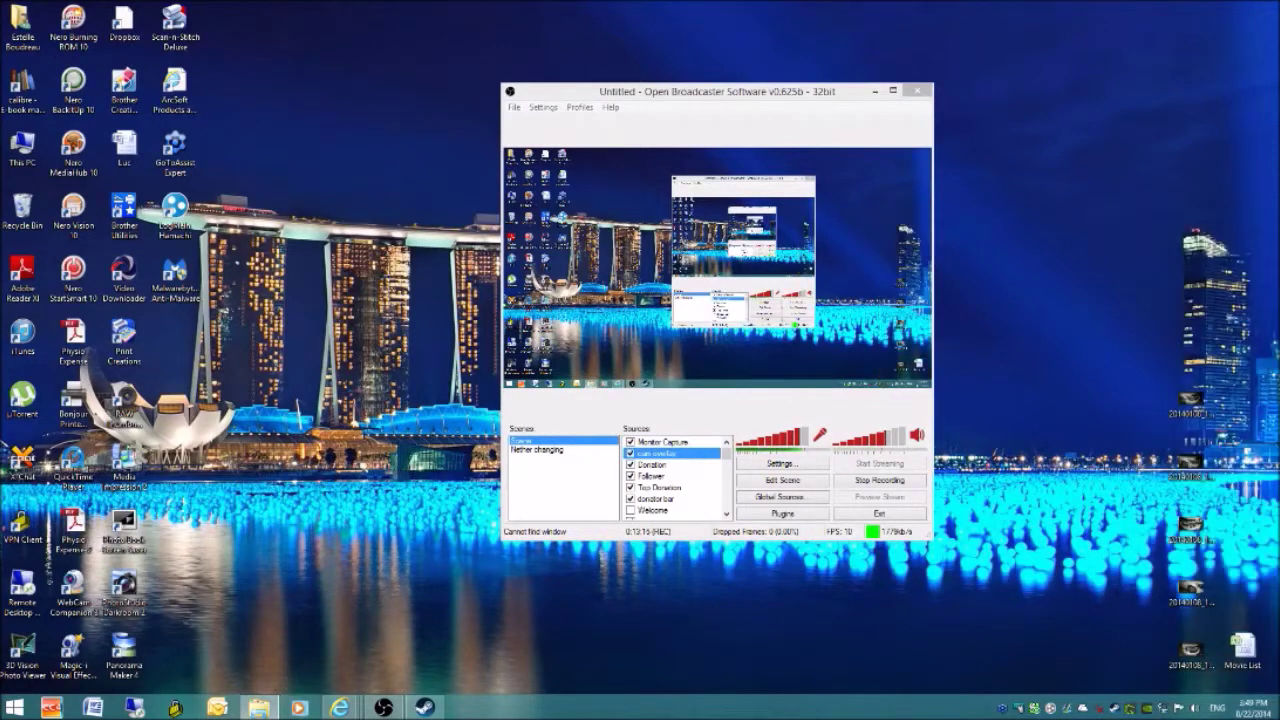
pyautogui.hotkey('alt', 'Tab')
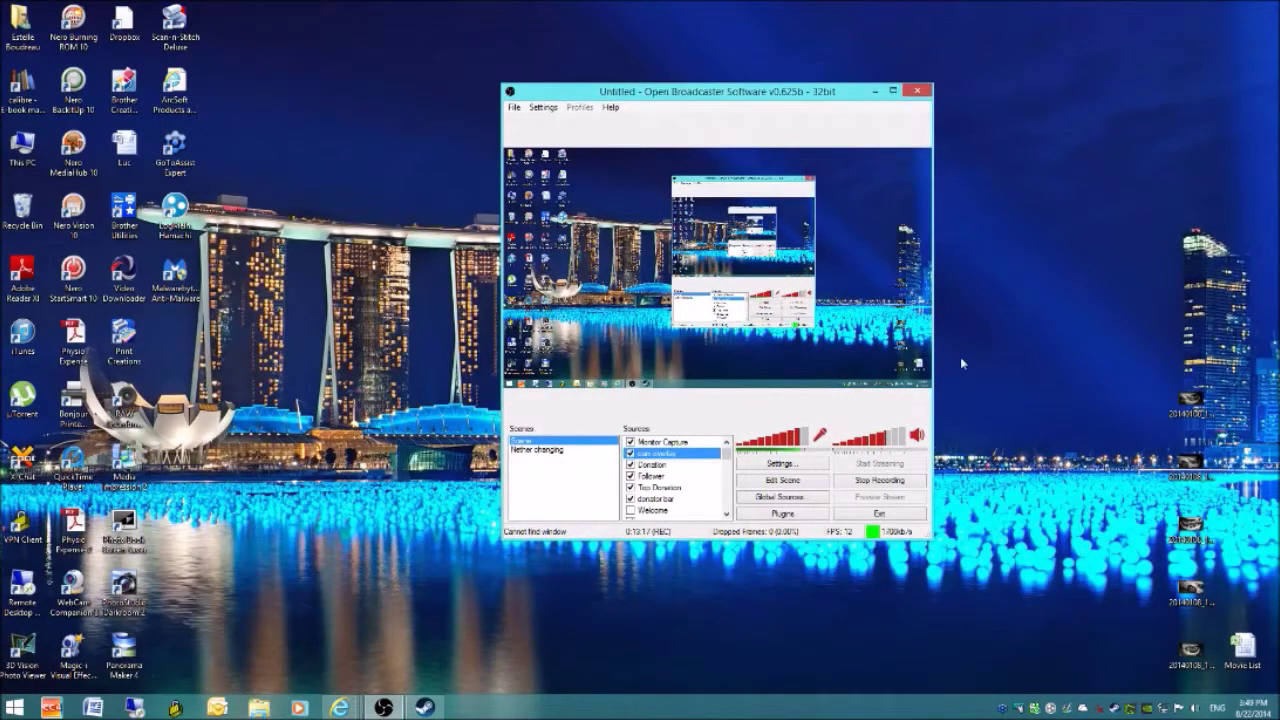
pyautogui.click(779, 463)
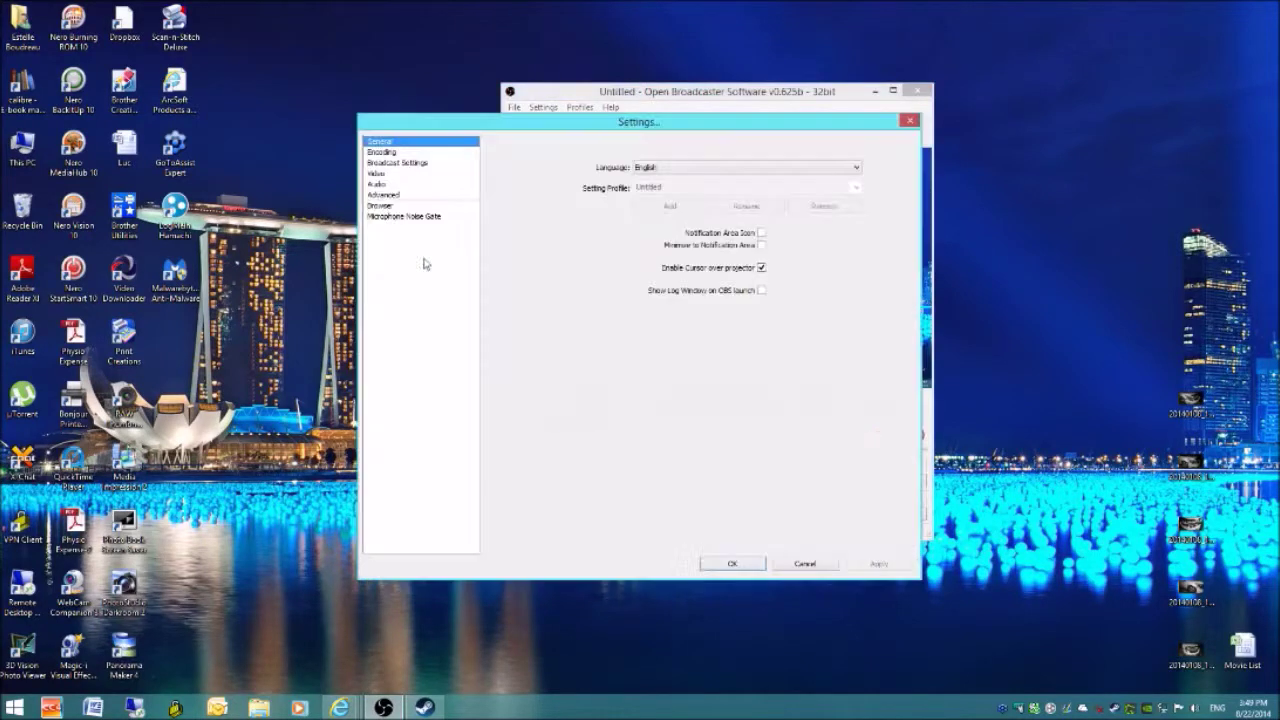
pyautogui.click(377, 173)
pyautogui.click(378, 184)
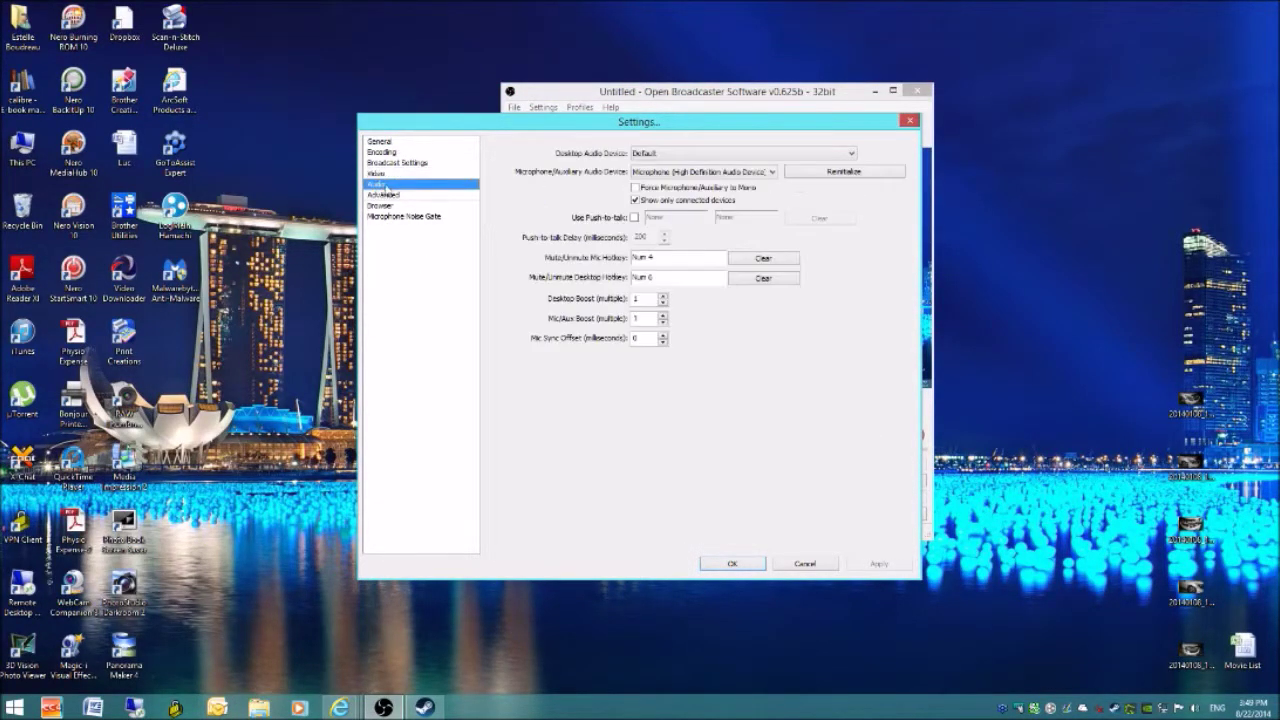
# - Review the microphone device choices and switch the Use Push-to-talk option on and back off
pyautogui.click(668, 174)
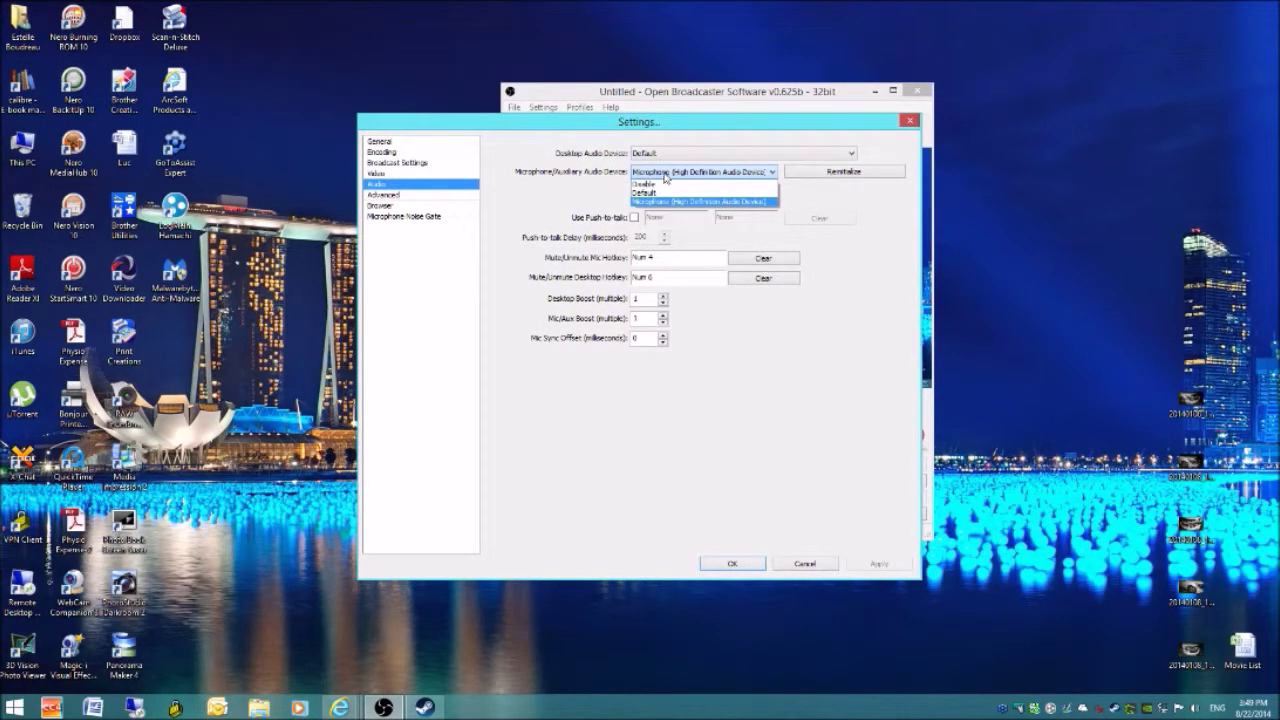
pyautogui.click(506, 204)
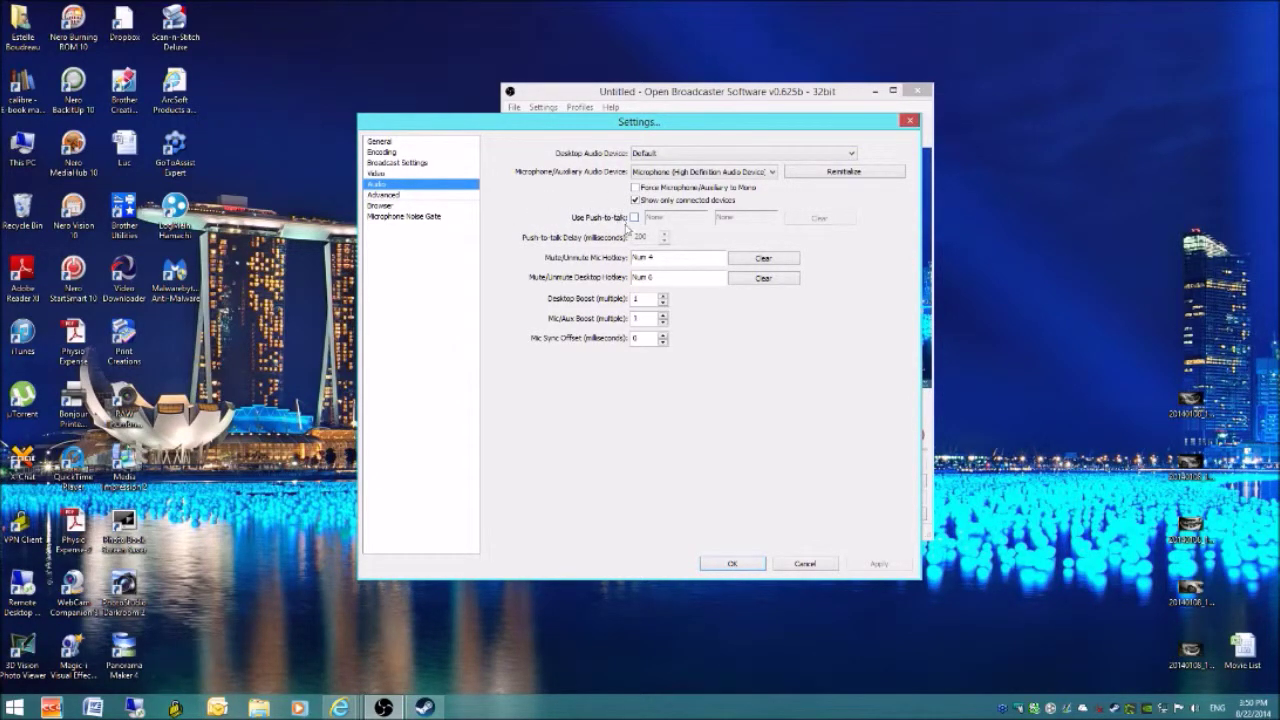
pyautogui.click(633, 219)
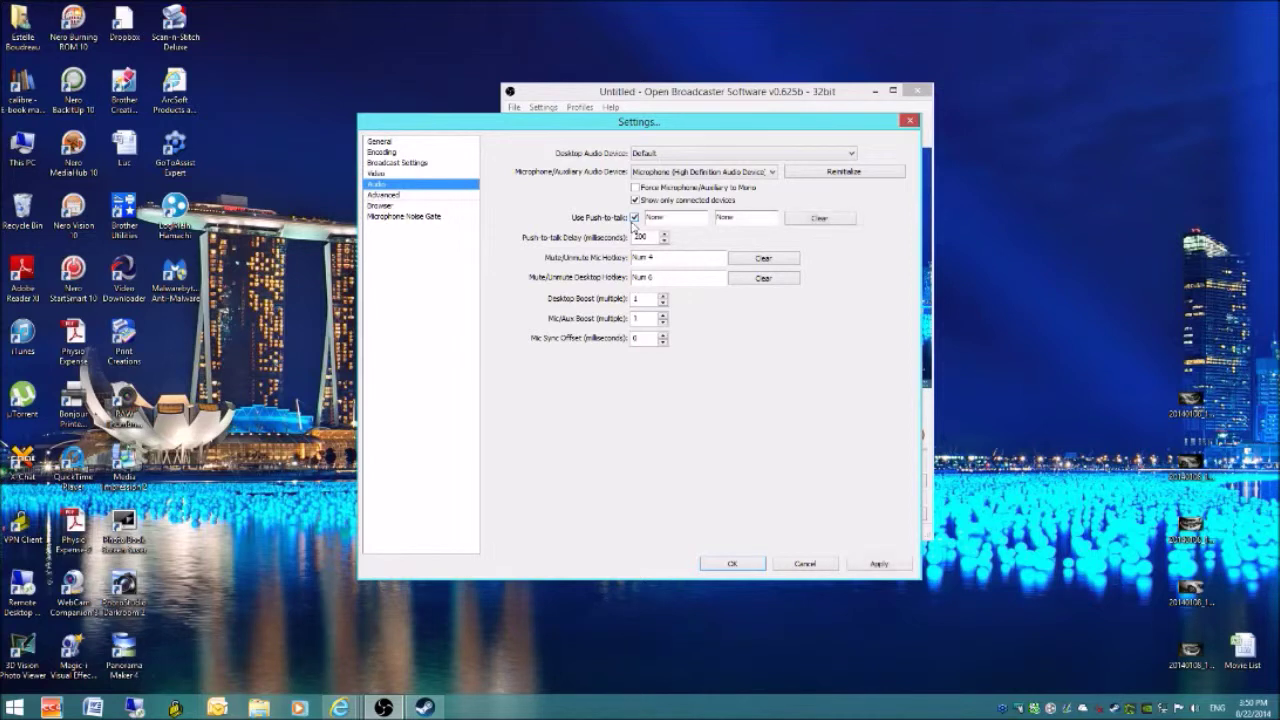
pyautogui.click(632, 220)
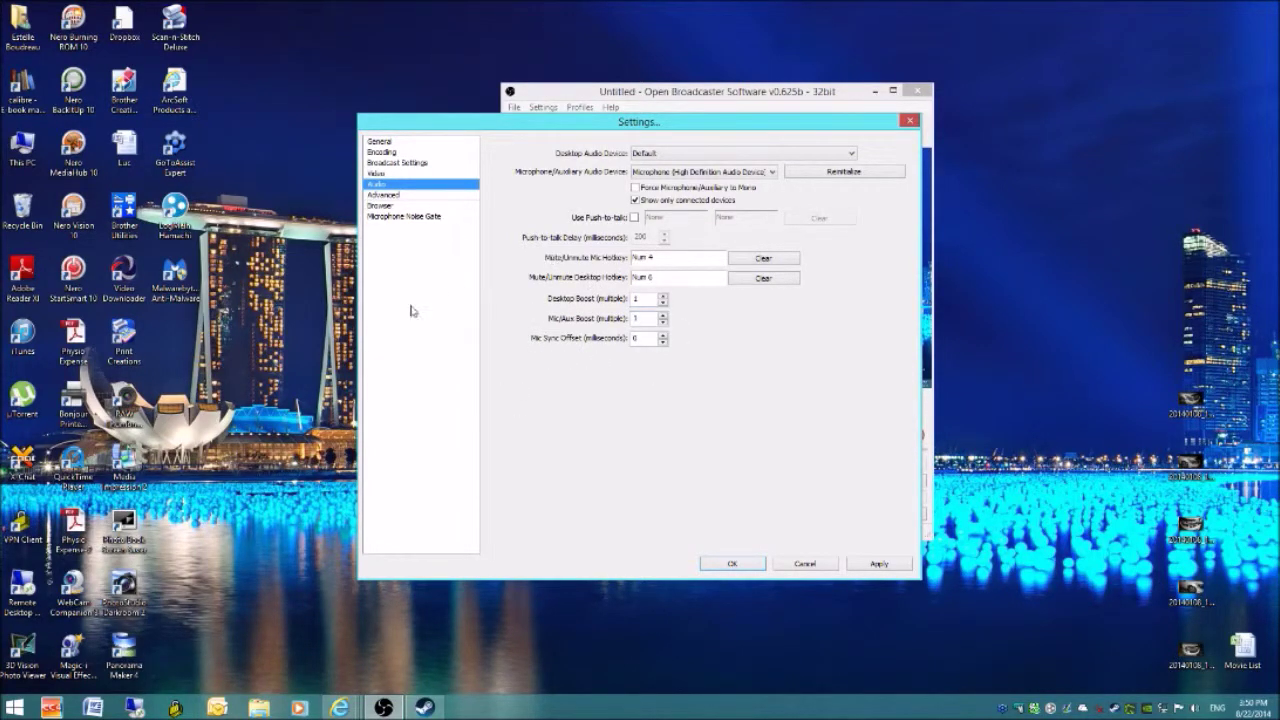
# - Open the Advanced settings without saving the audio changes, and go on through the Browser and Microphone Noise Gate settings
pyautogui.click(381, 196)
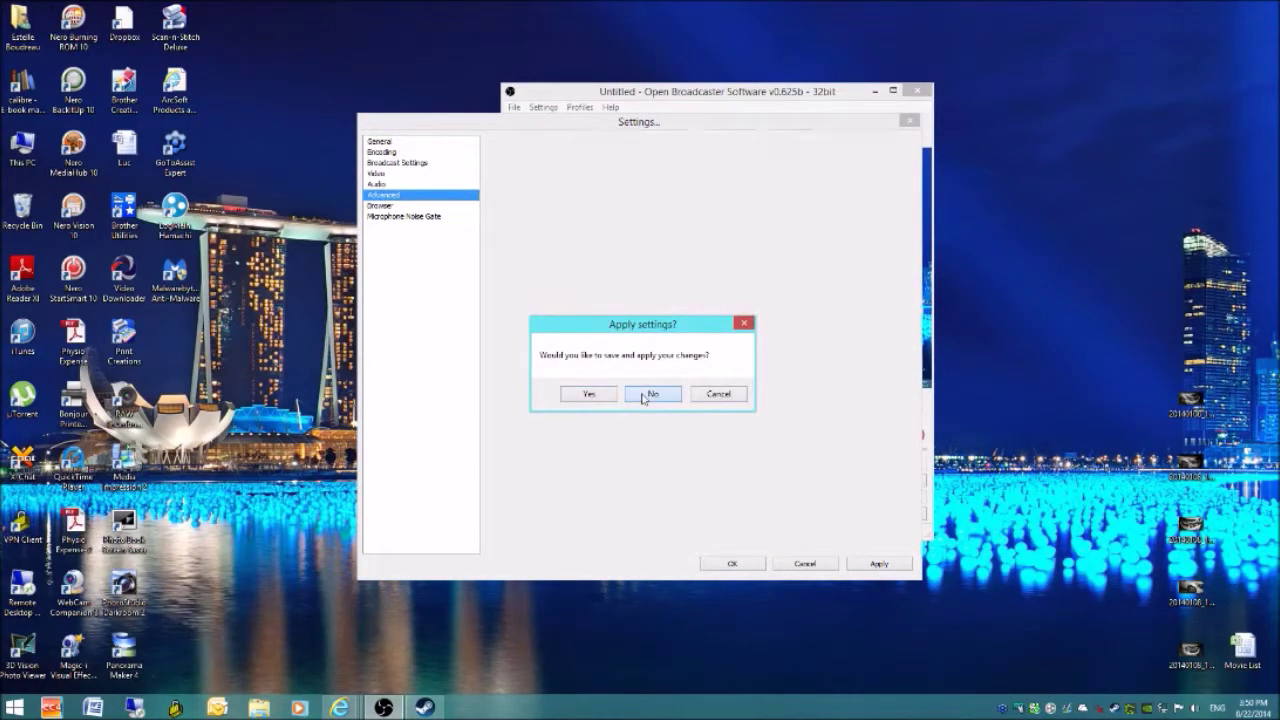
pyautogui.click(648, 393)
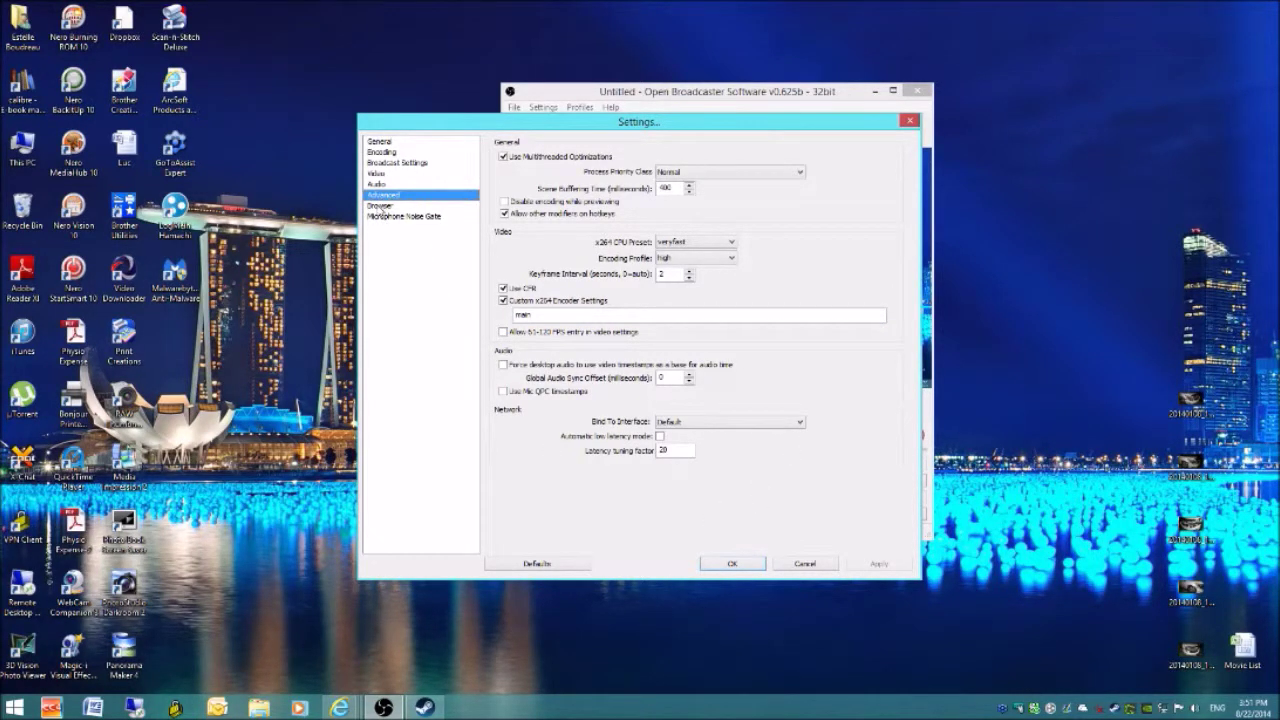
pyautogui.click(381, 206)
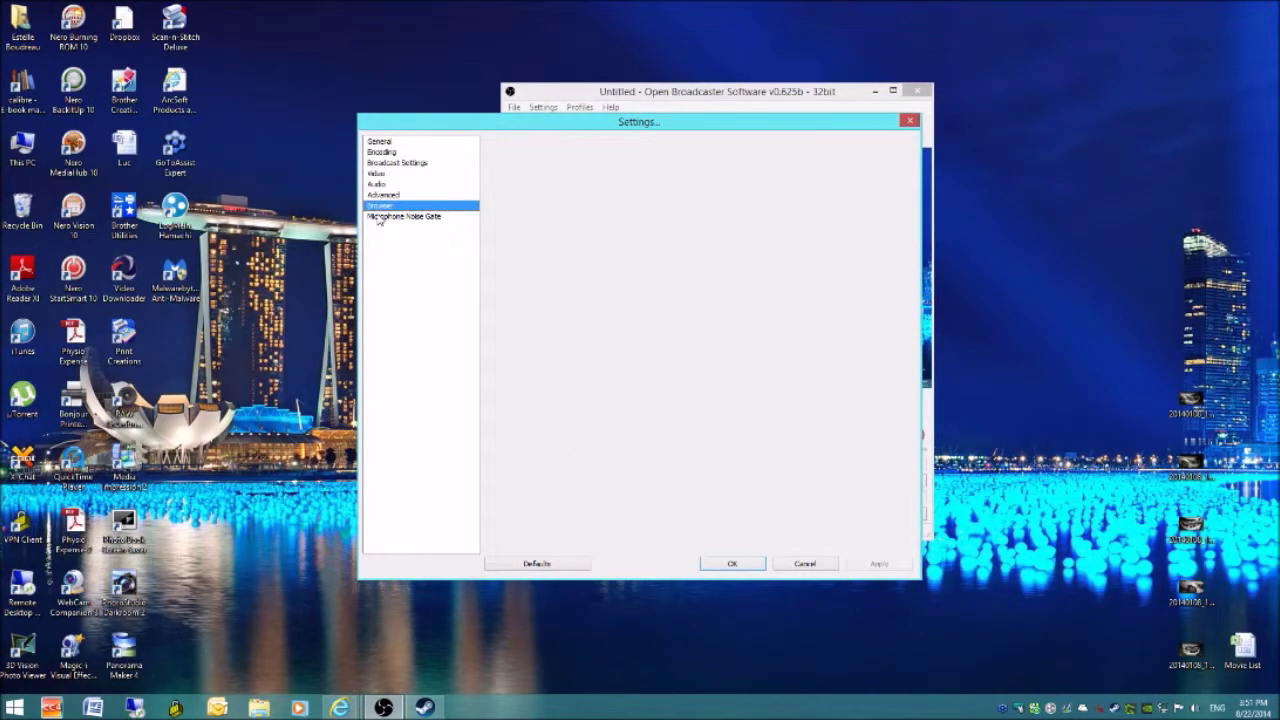
pyautogui.click(381, 217)
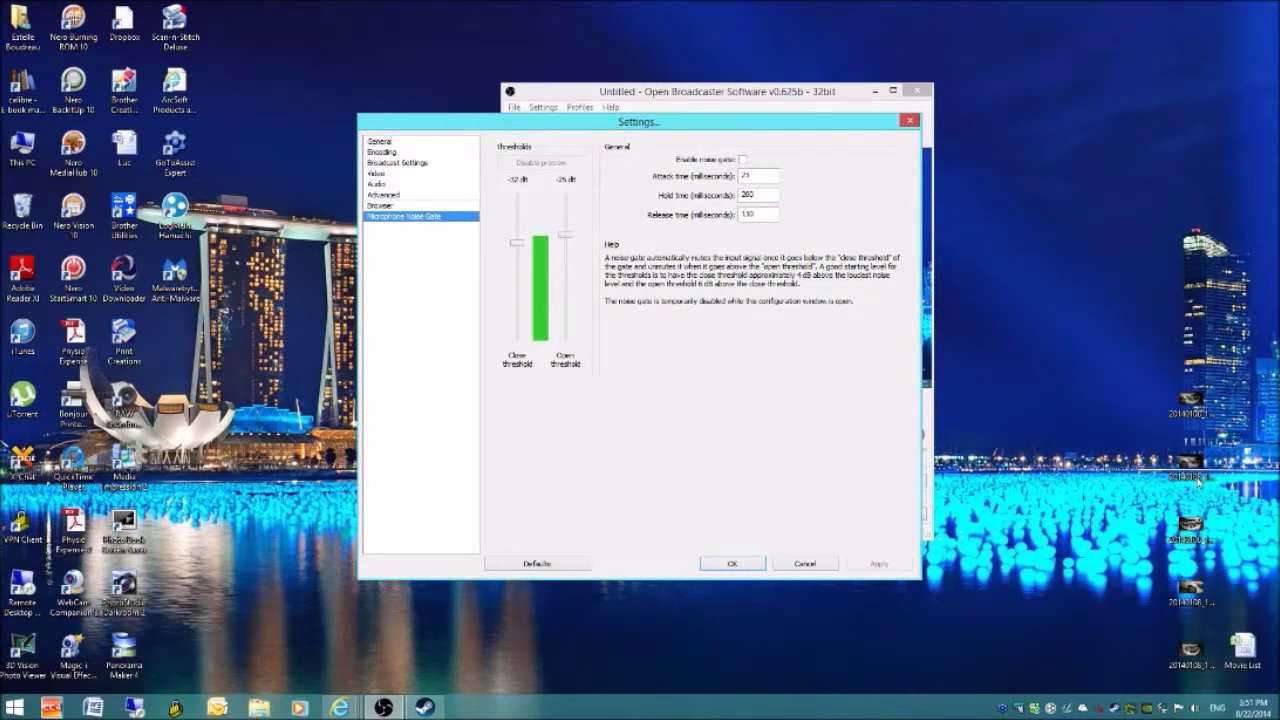
# - Open the Windows recording devices and bring up the properties of the default High Definition Audio microphone
pyautogui.click(1193, 706)
pyautogui.rightClick(1193, 706)
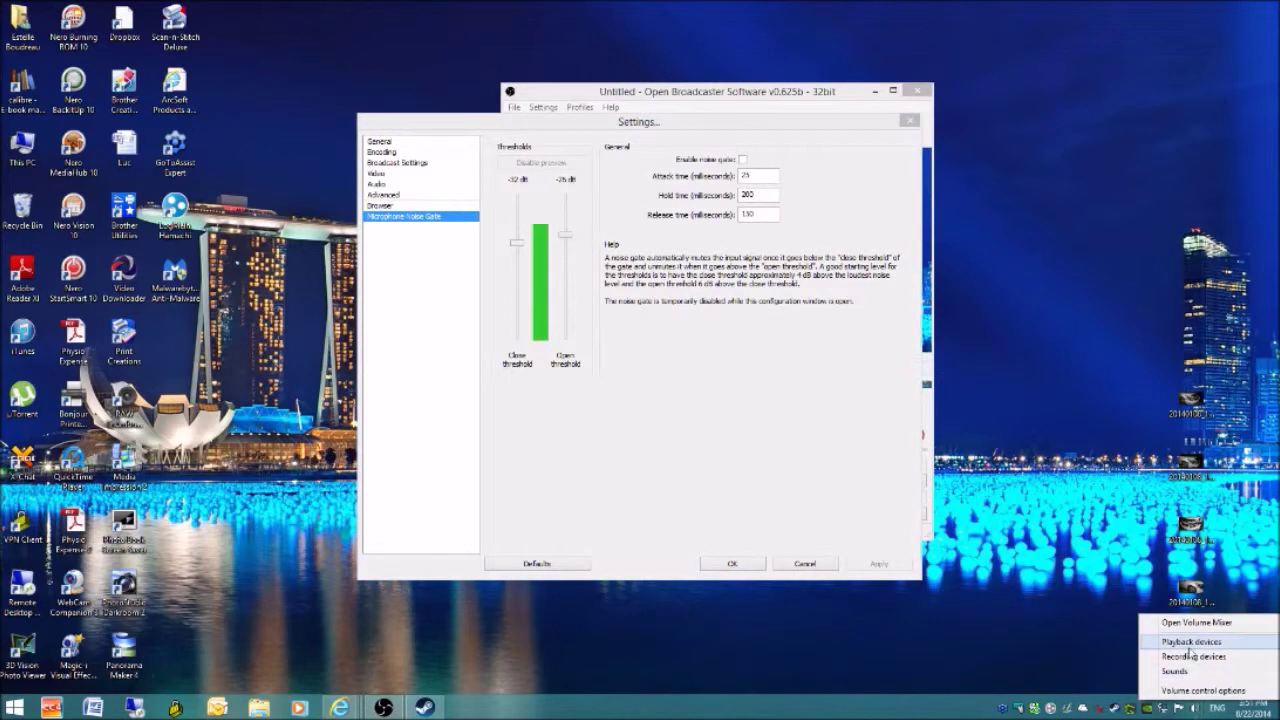
pyautogui.click(1196, 660)
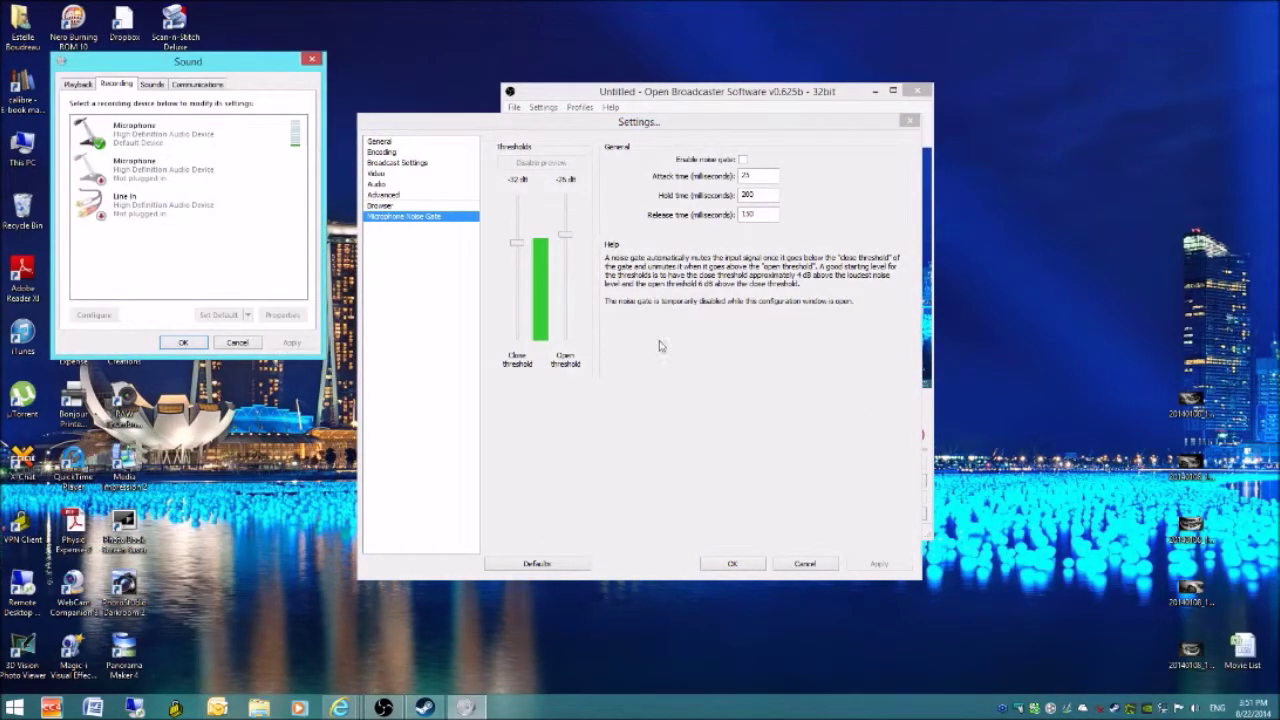
pyautogui.click(237, 140)
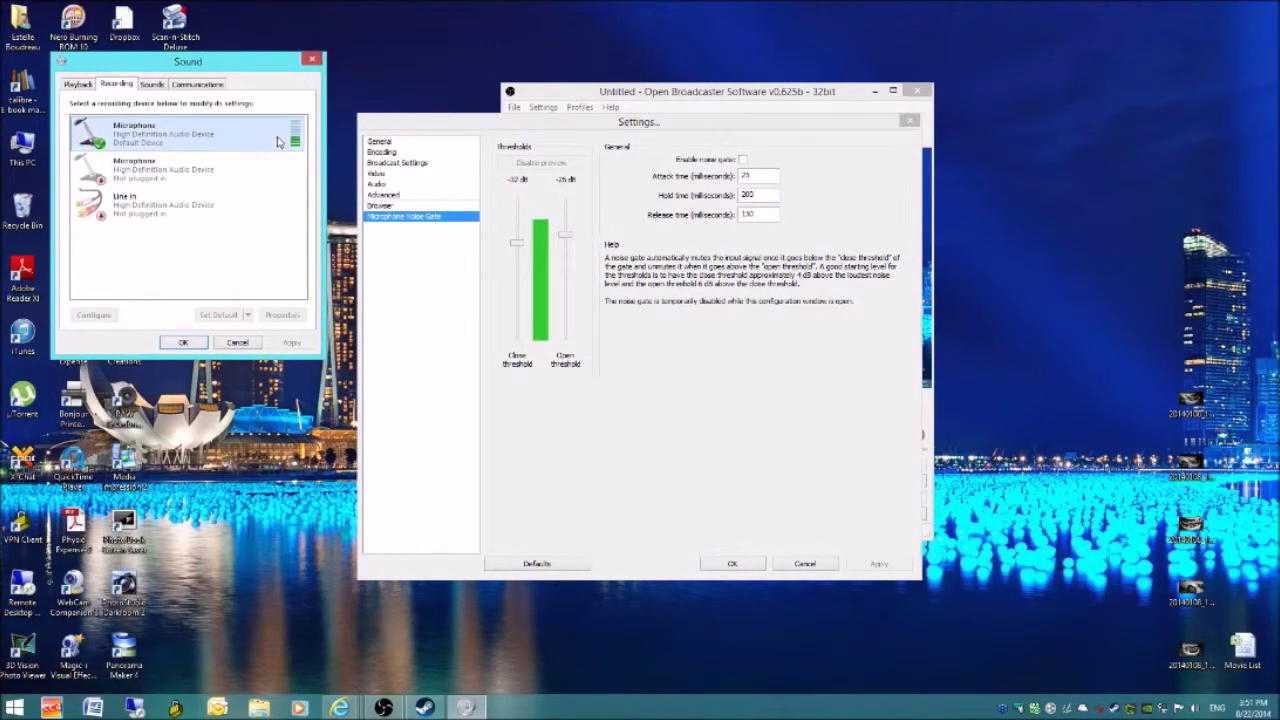
pyautogui.rightClick(283, 131)
pyautogui.click(322, 216)
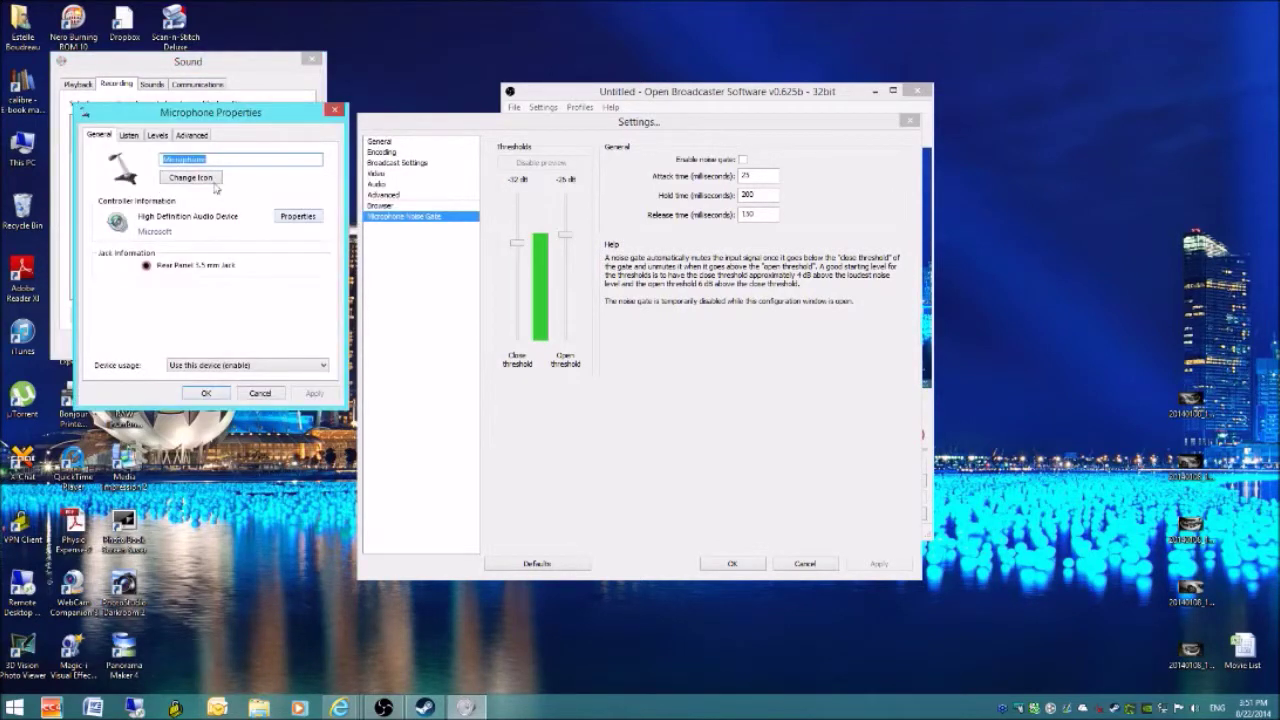
# - Review the microphone's Levels, Listen and Advanced properties, and close the sound windows and the OBS settings without changes
pyautogui.click(157, 135)
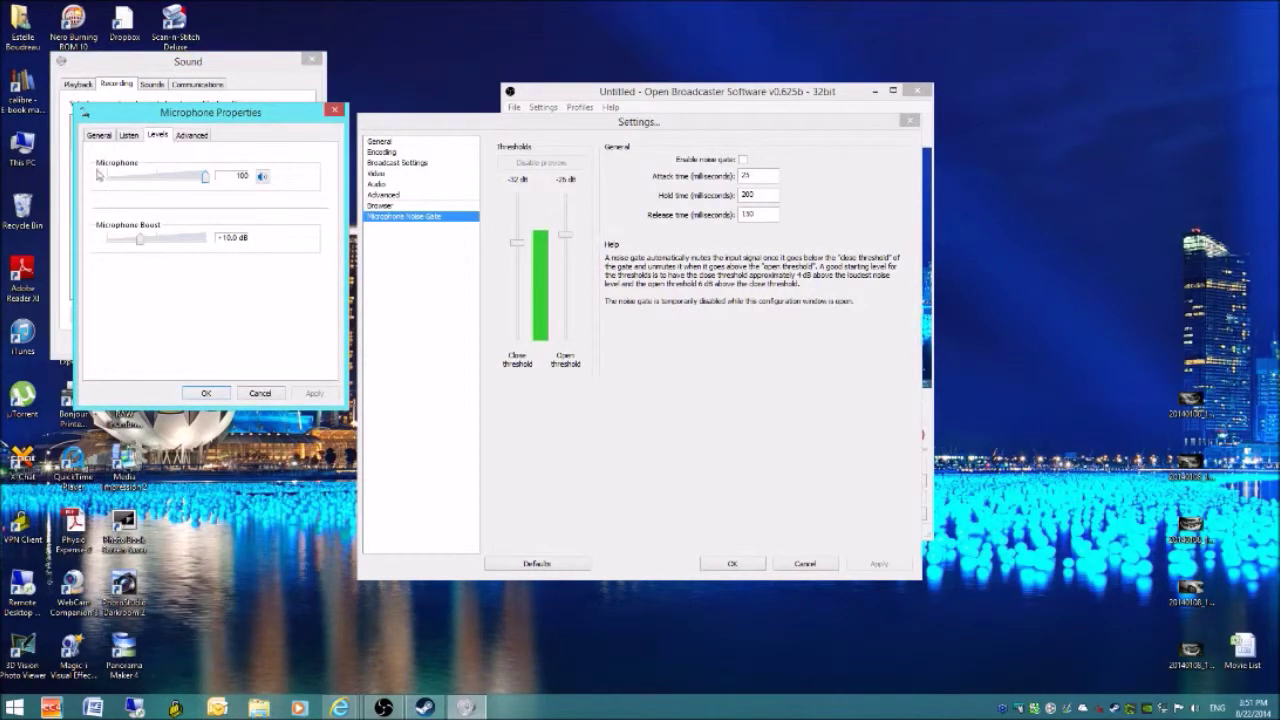
pyautogui.click(129, 136)
pyautogui.click(185, 139)
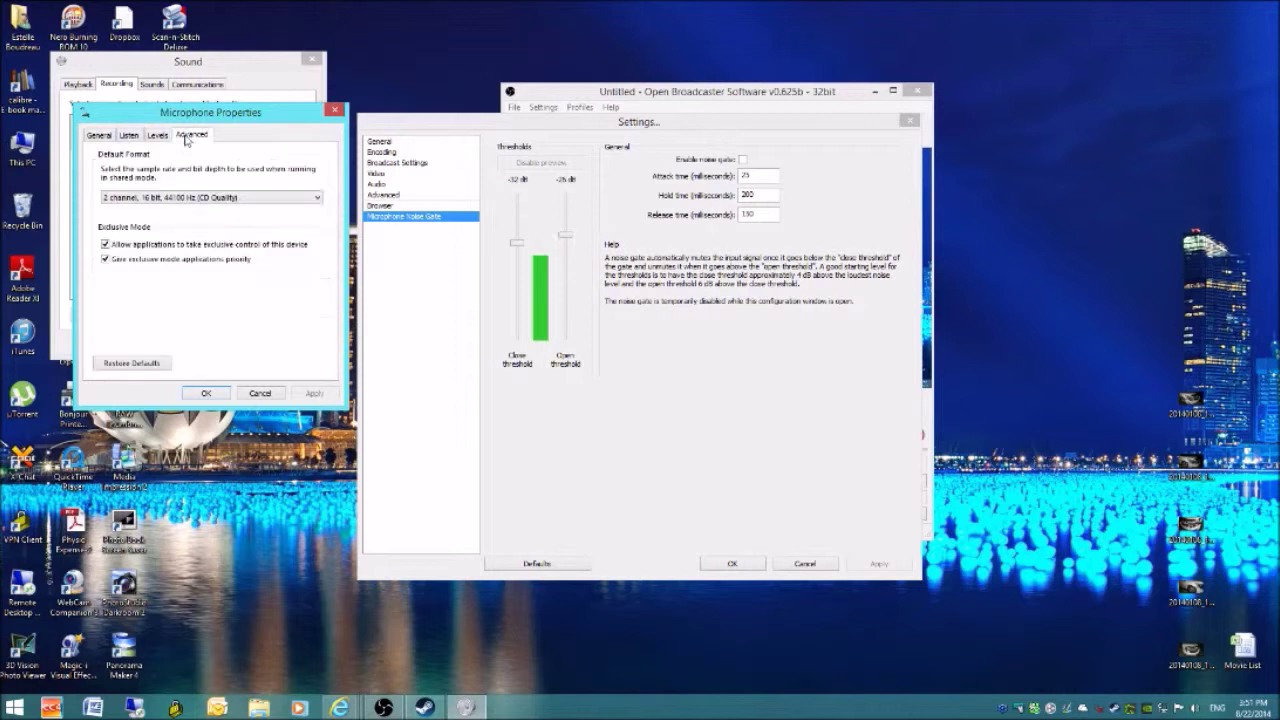
pyautogui.click(335, 109)
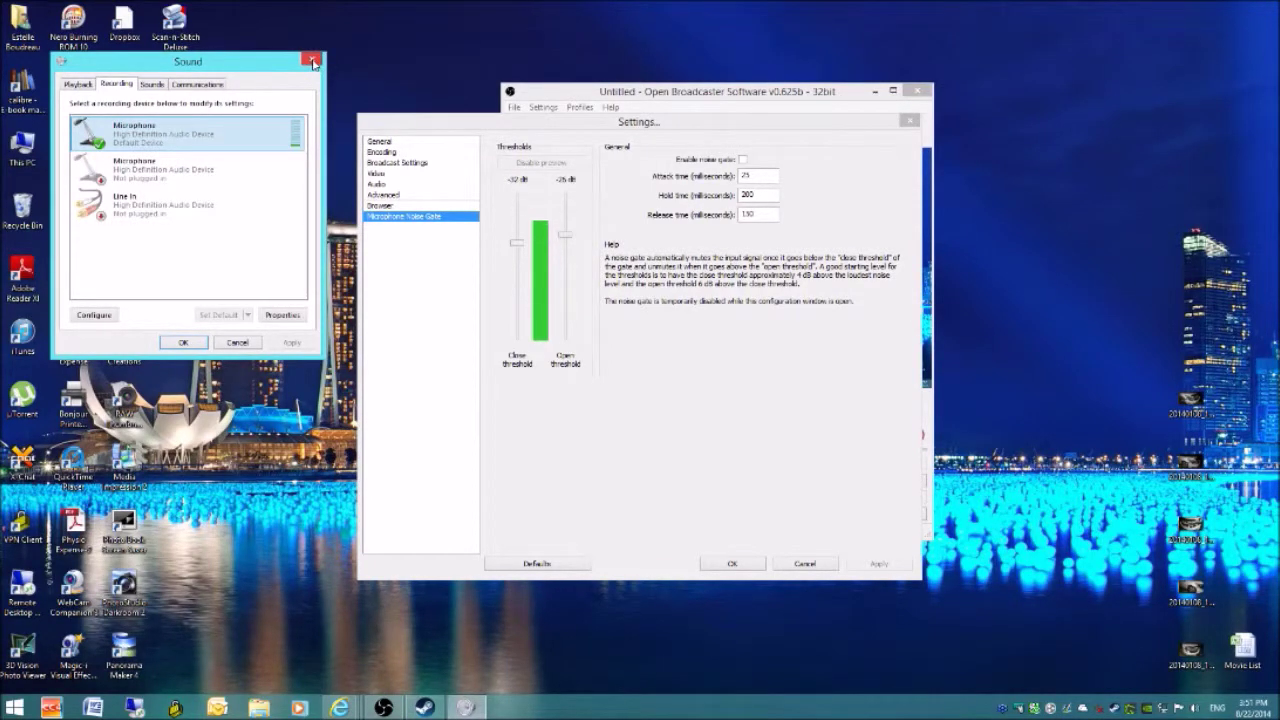
pyautogui.click(317, 62)
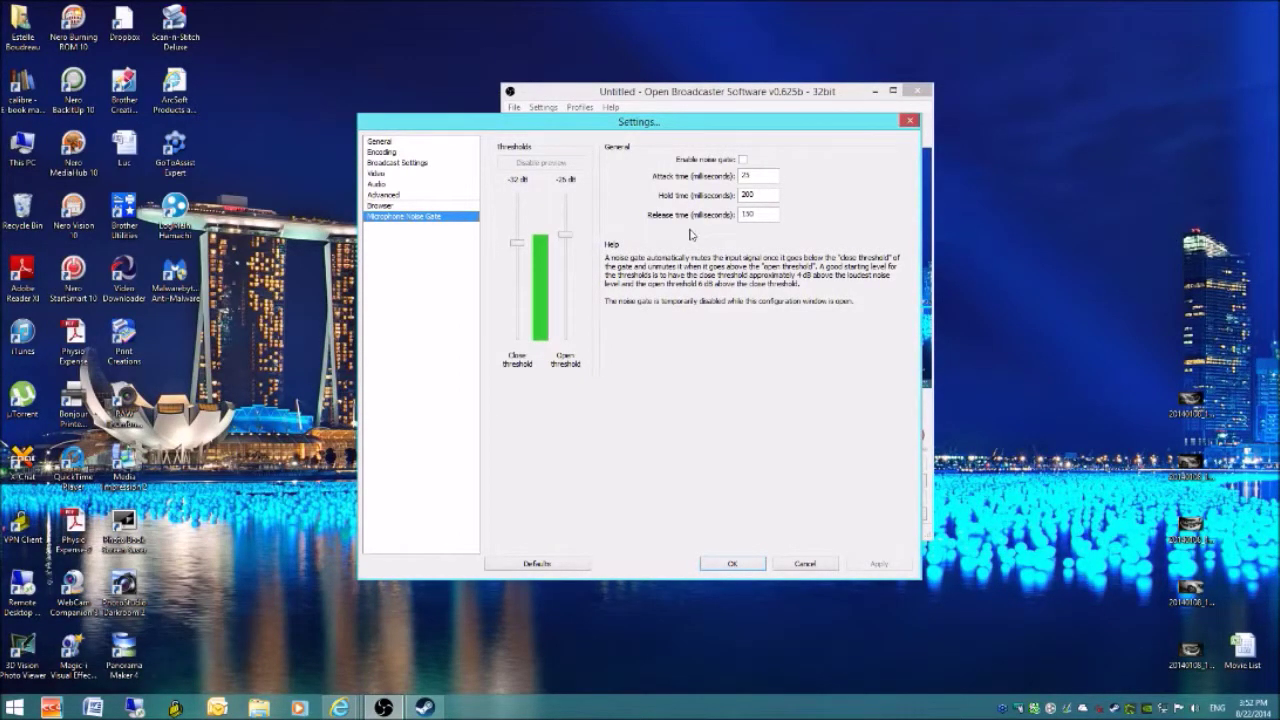
pyautogui.click(805, 563)
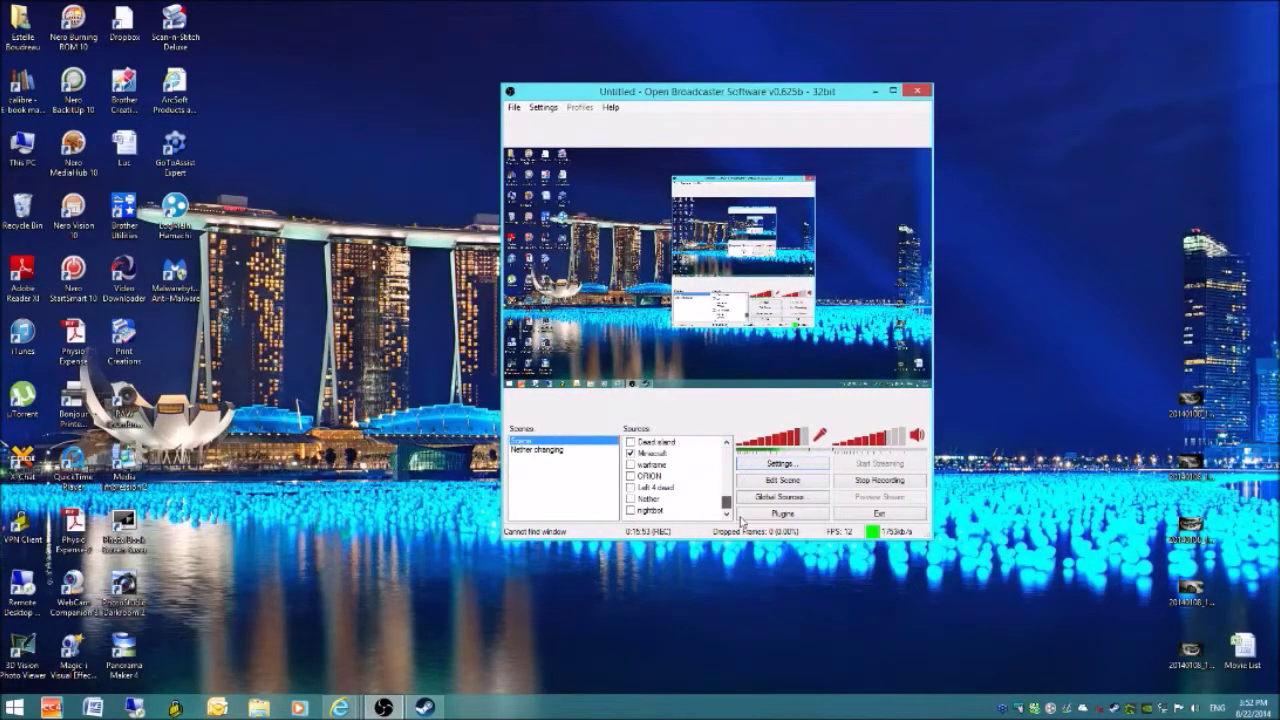
# - Open the Monitor Capture source's properties, enable its Sub-Region and start selecting the region on screen
pyautogui.rightClick(712, 442)
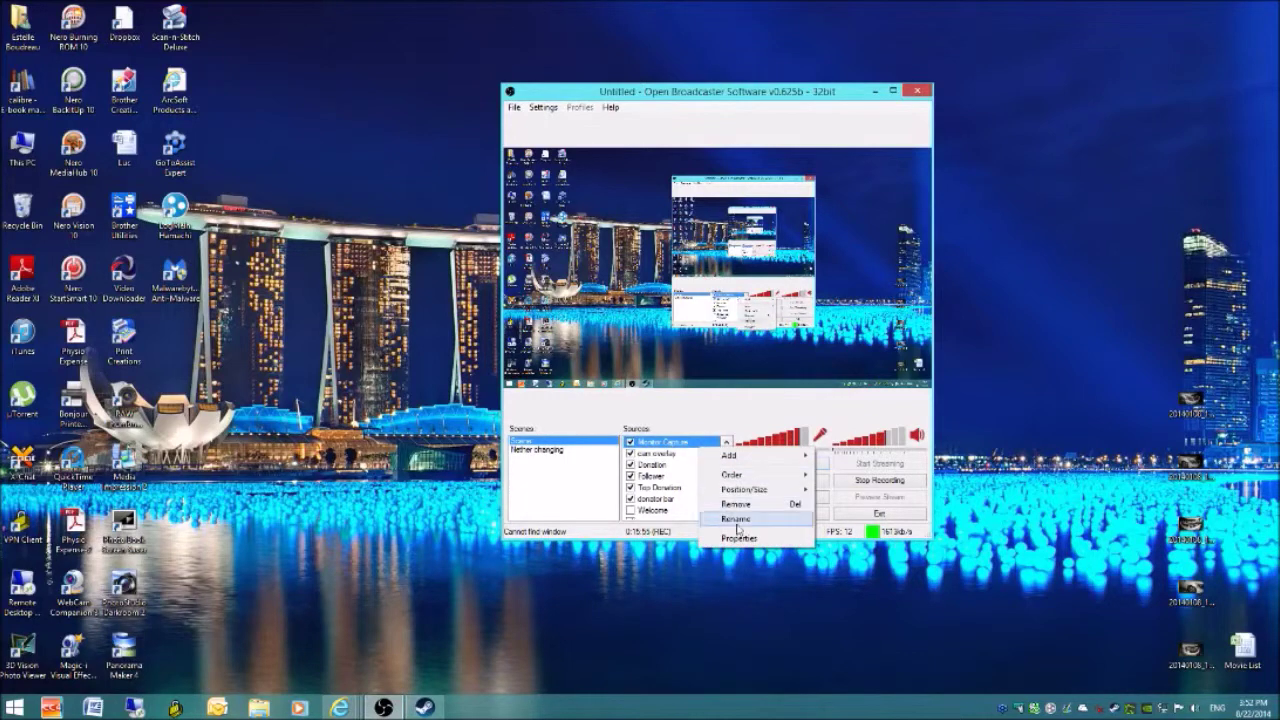
pyautogui.click(745, 534)
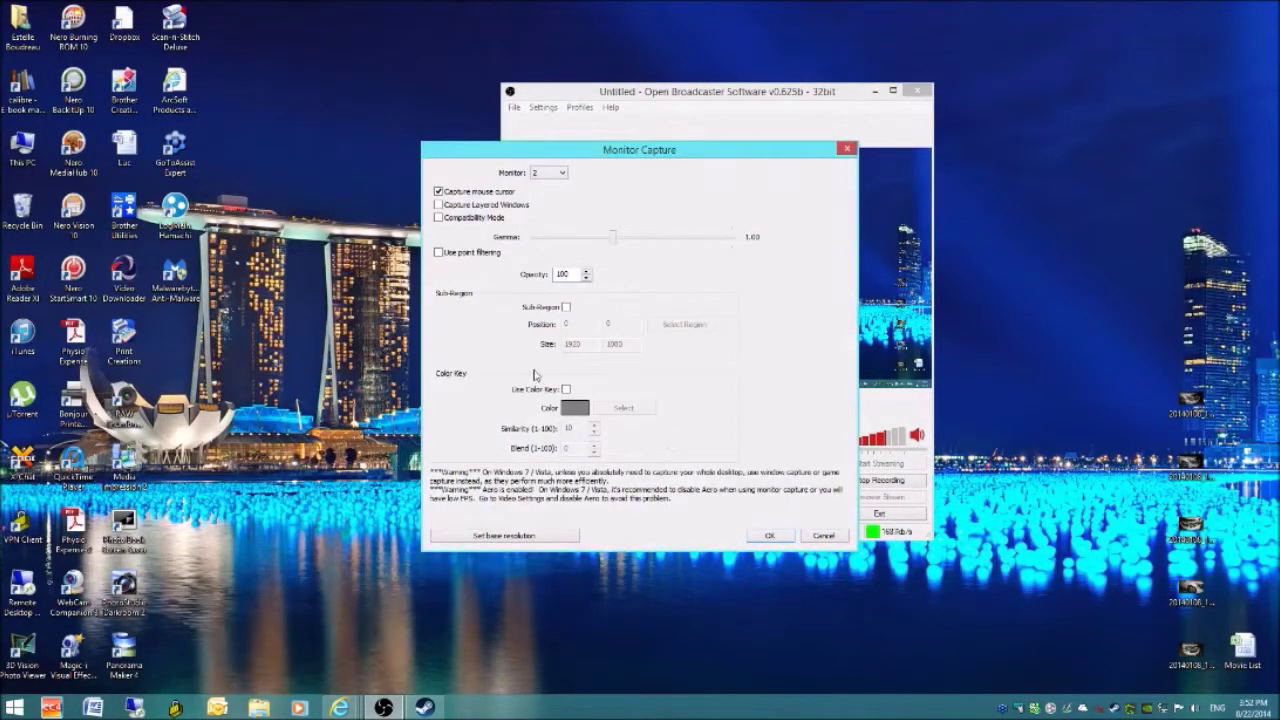
pyautogui.click(566, 307)
pyautogui.click(690, 330)
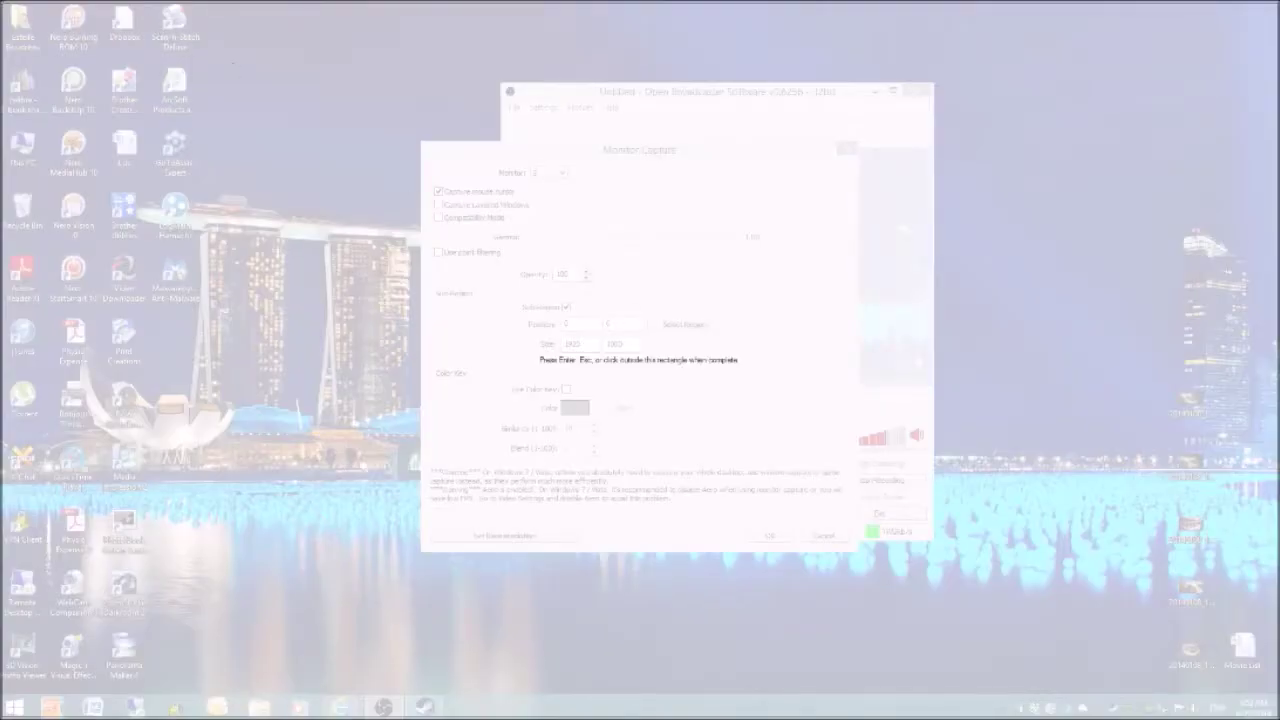
# - Shrink and reposition the capture region over the middle of the desktop, and apply it to the Monitor Capture source
pyautogui.moveTo(293, 93); pyautogui.dragTo(1278, 694)
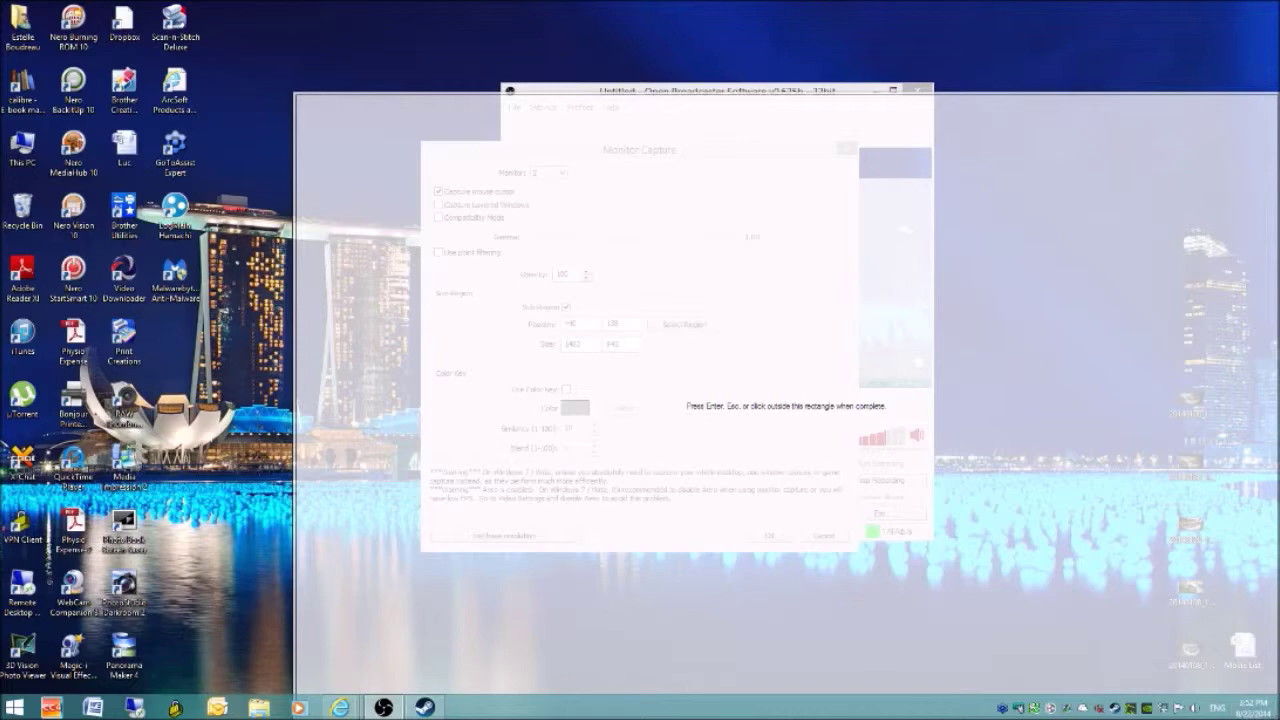
pyautogui.moveTo(1277, 715); pyautogui.dragTo(1219, 670)
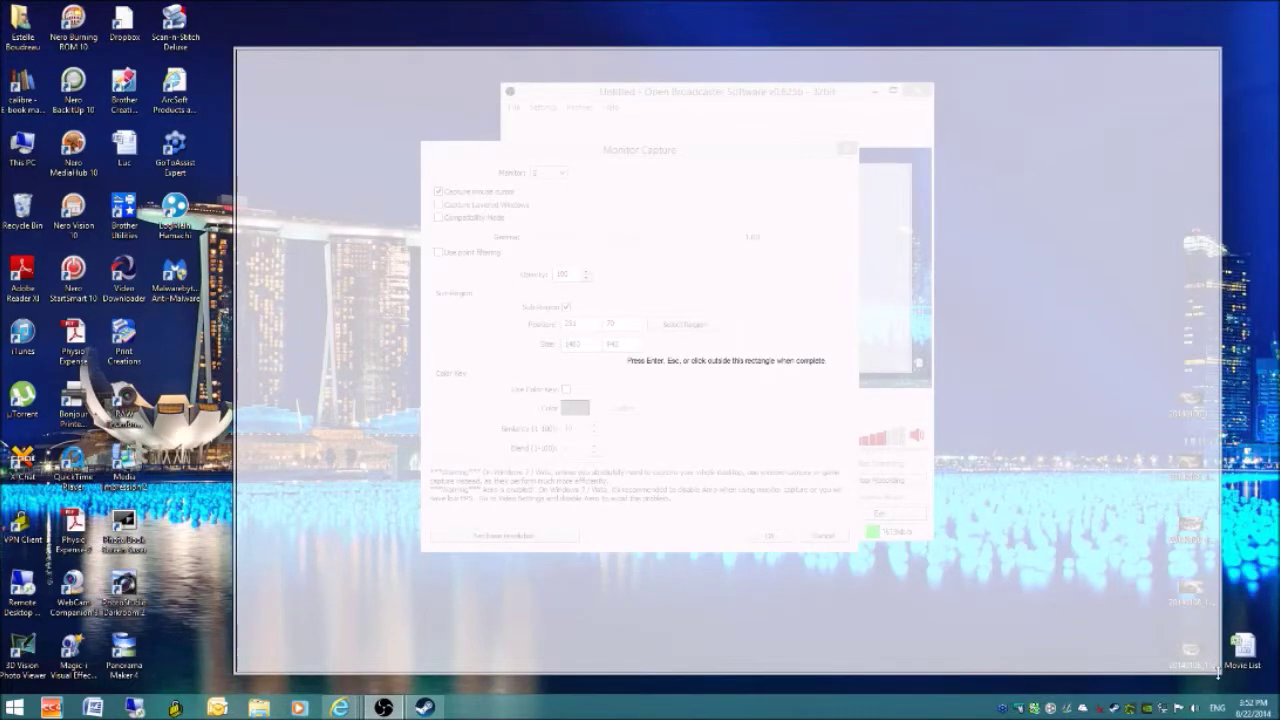
pyautogui.moveTo(452, 196); pyautogui.dragTo(340, 193)
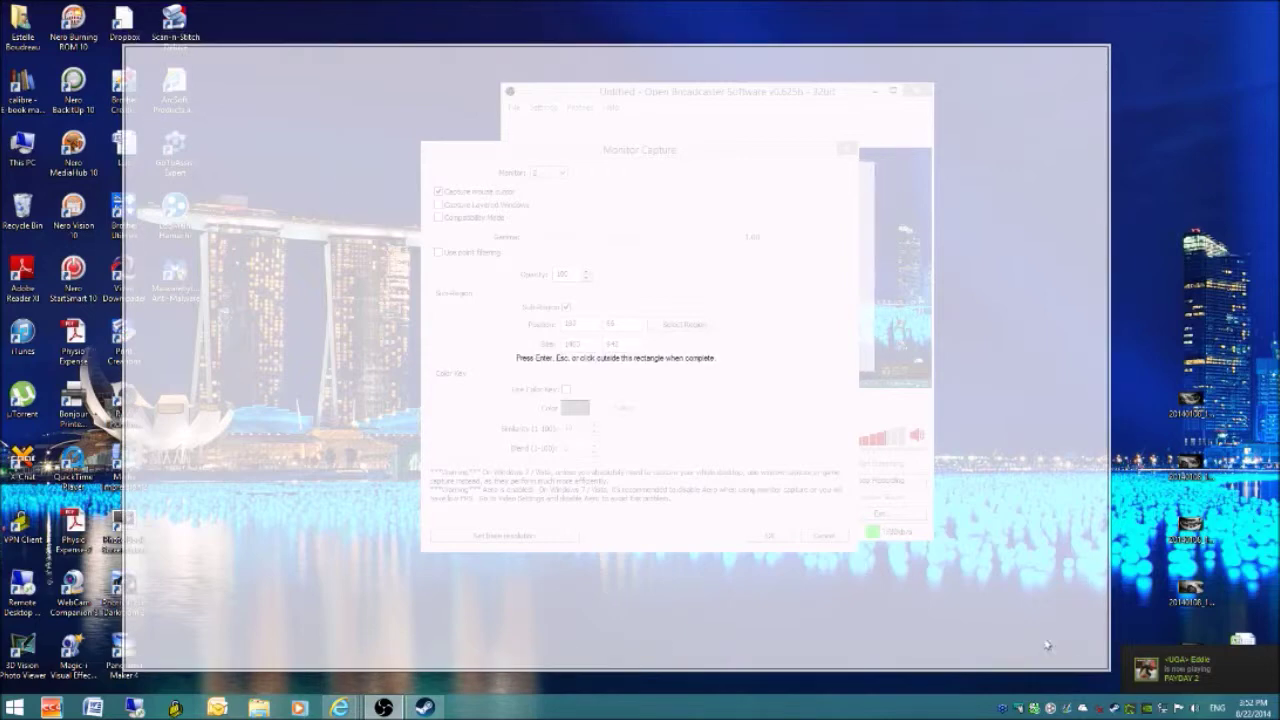
pyautogui.moveTo(1110, 672); pyautogui.dragTo(849, 500)
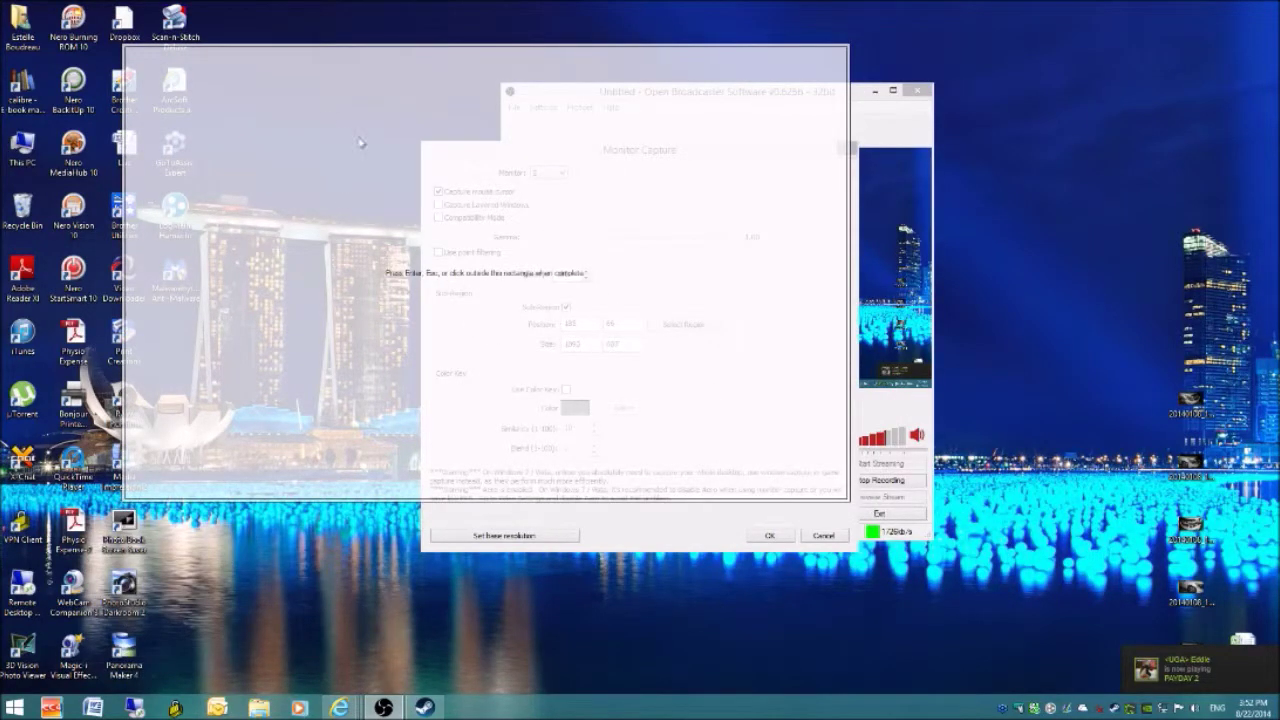
pyautogui.press('Return')
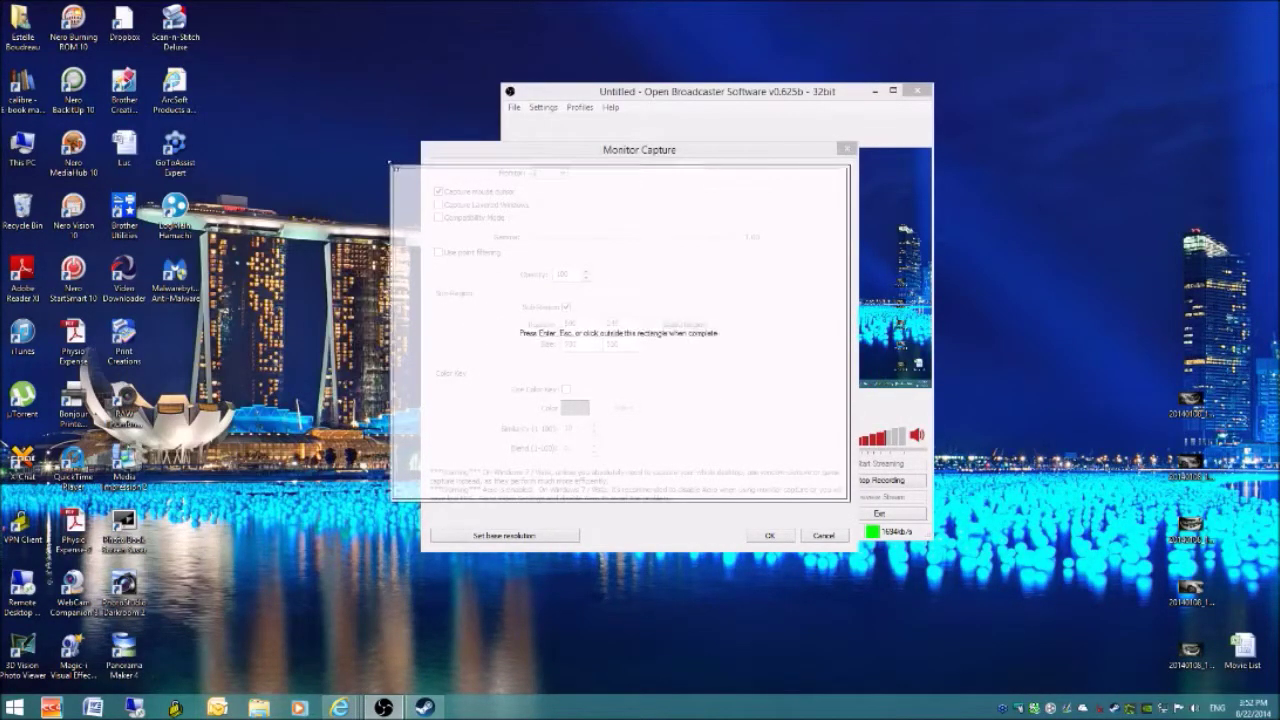
pyautogui.click(769, 535)
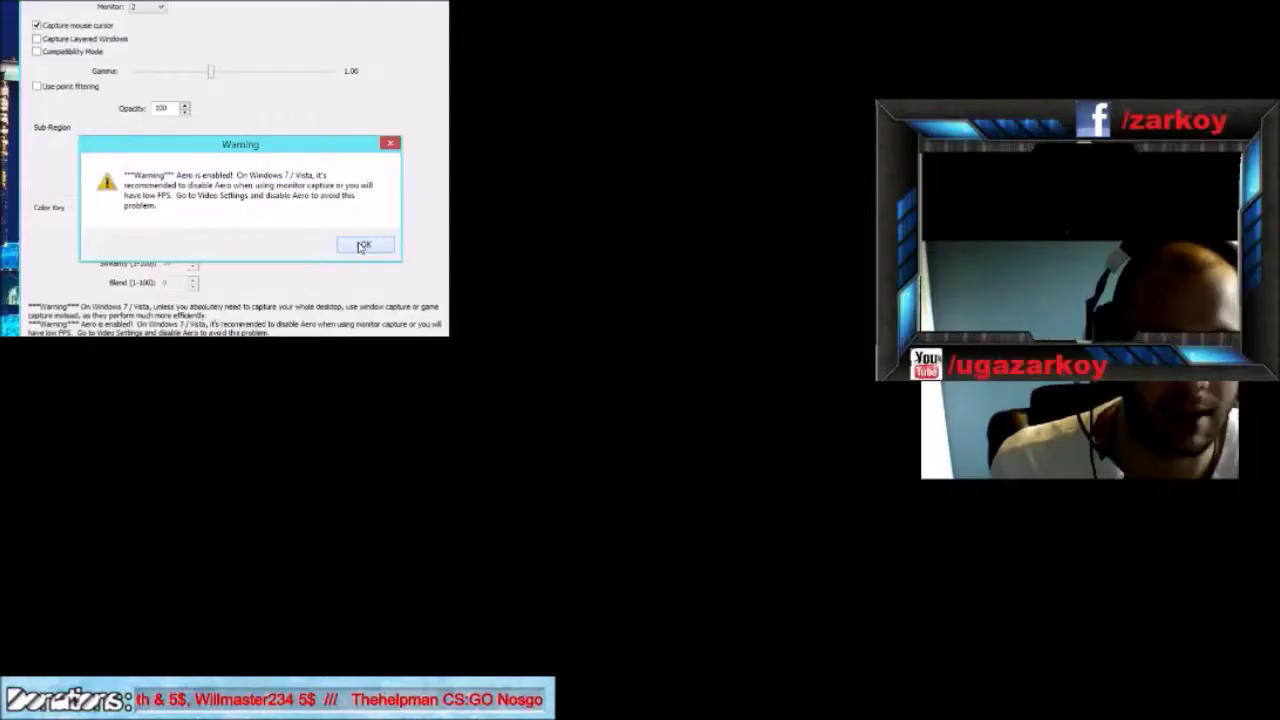
pyautogui.click(766, 409)
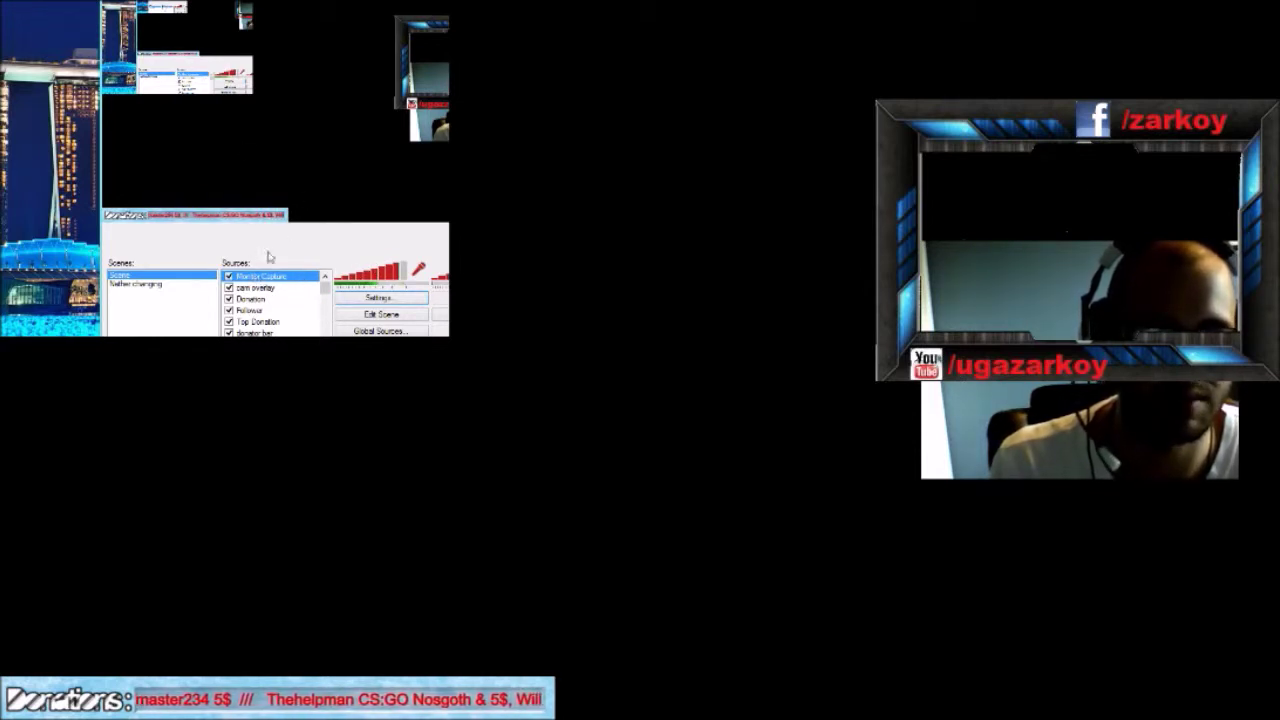
# - Enter scene editing and scale the Monitor Capture source down slightly from its lower corner
pyautogui.rightClick(249, 279)
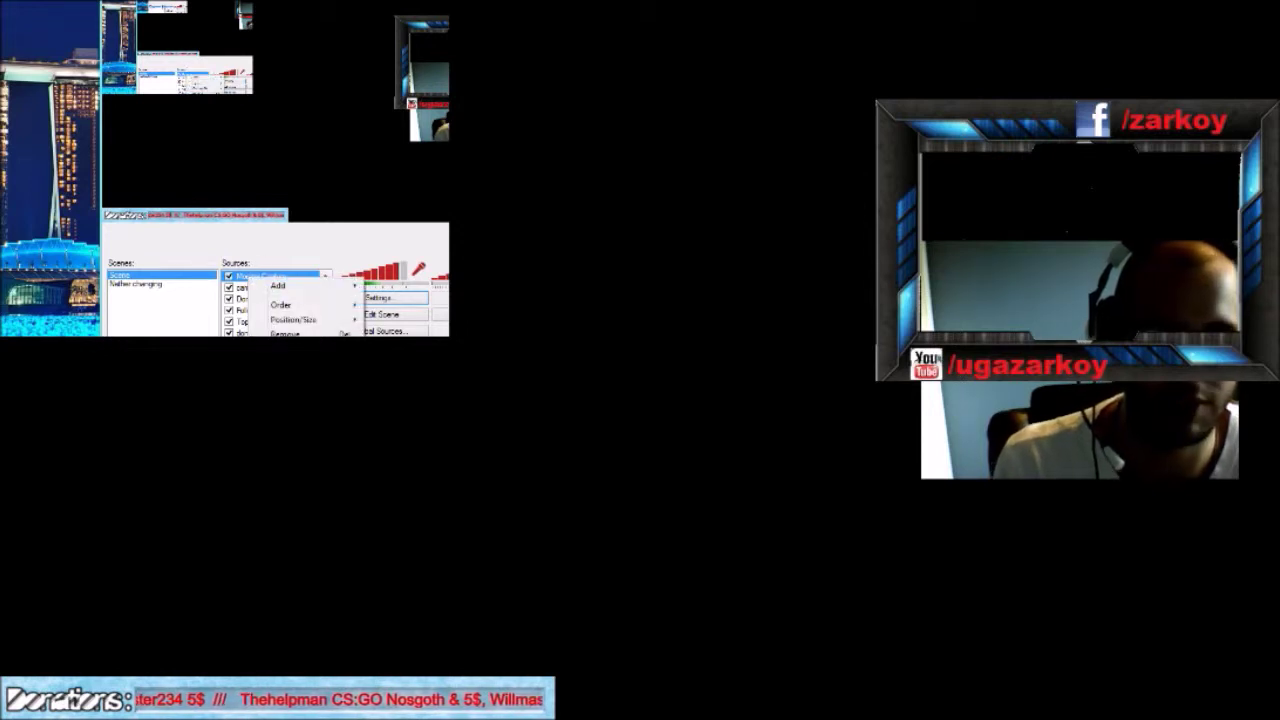
pyautogui.click(380, 317)
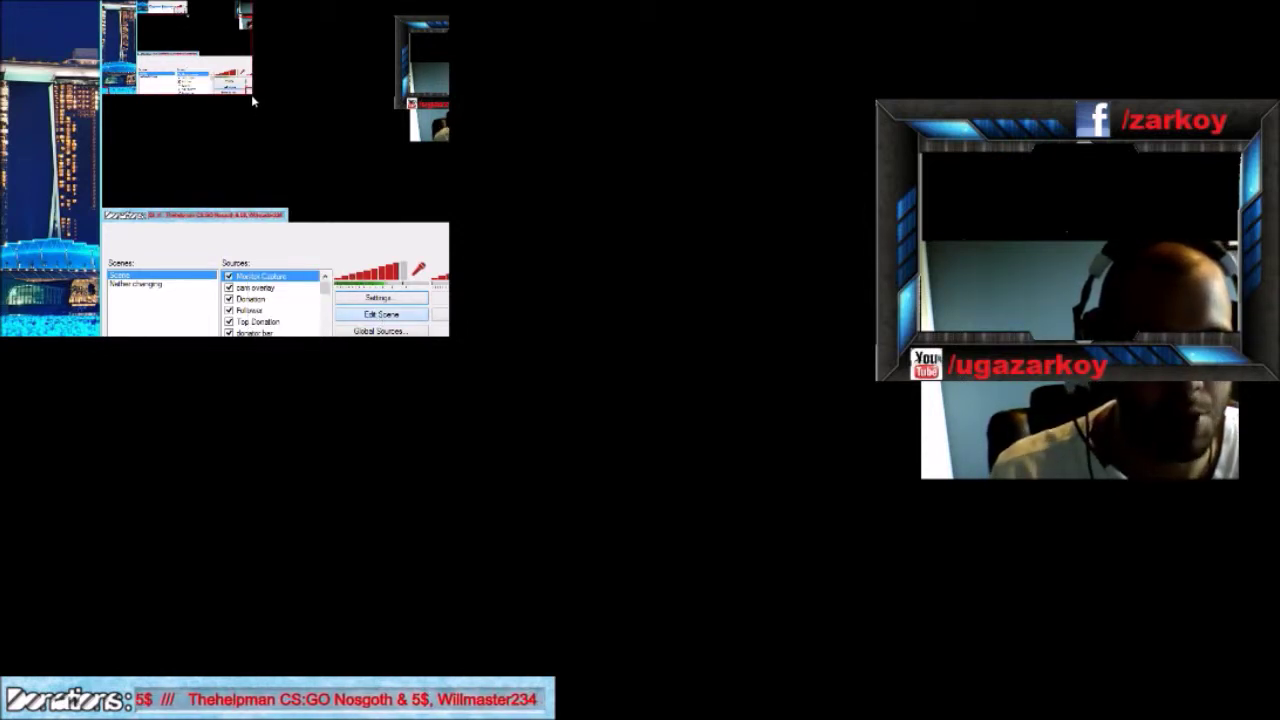
pyautogui.moveTo(252, 97); pyautogui.dragTo(218, 75)
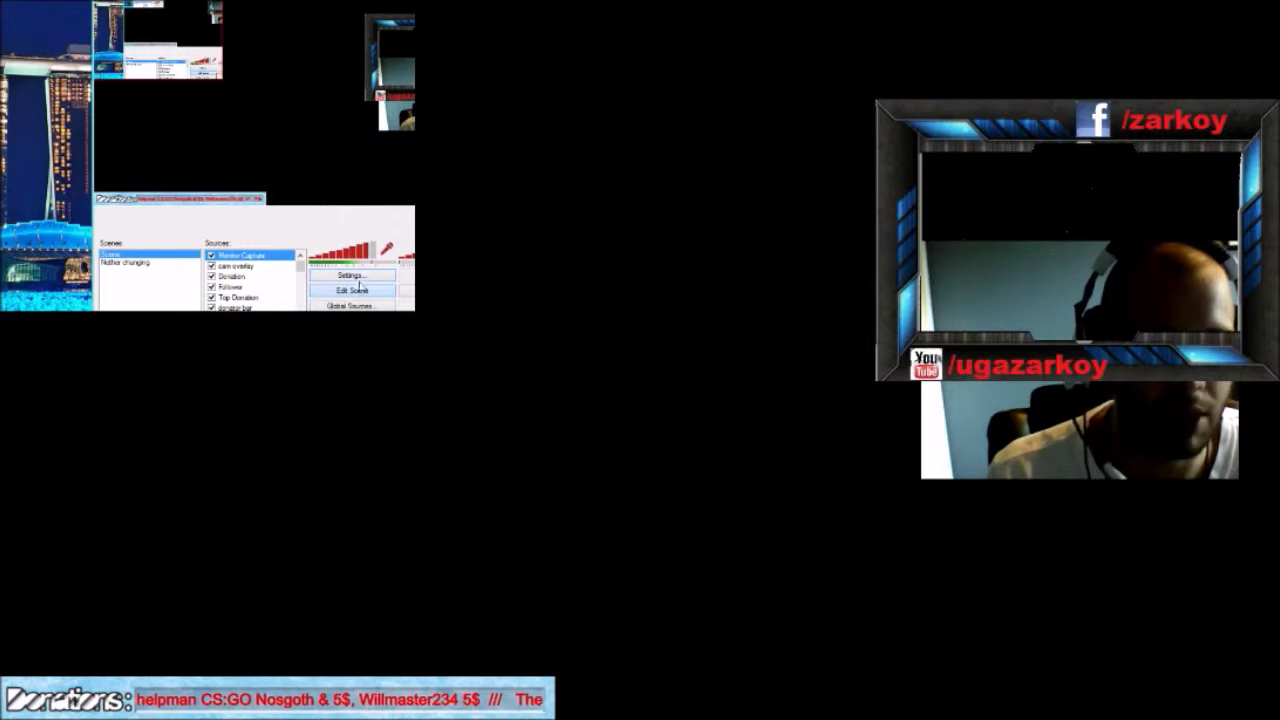
# - Disable the Monitor Capture source's Sub-Region so that it captures the whole monitor, and apply the properties
pyautogui.rightClick(240, 258)
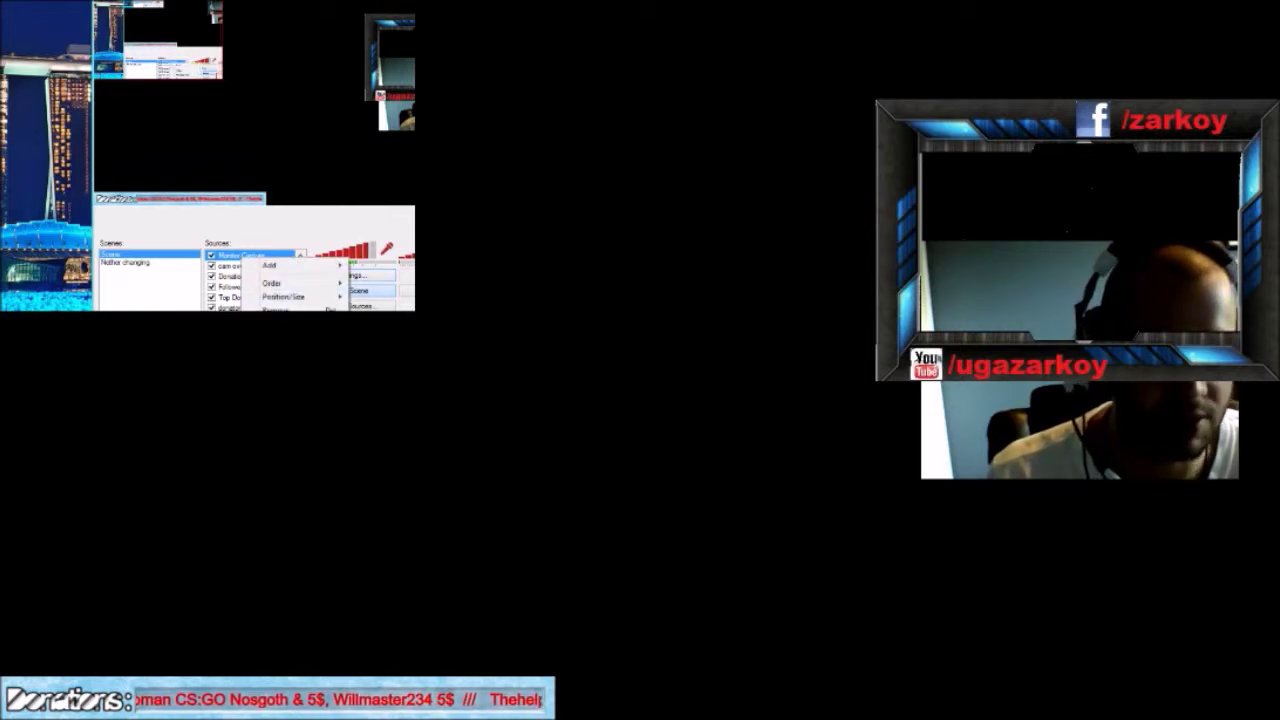
pyautogui.click(283, 340)
pyautogui.click(152, 130)
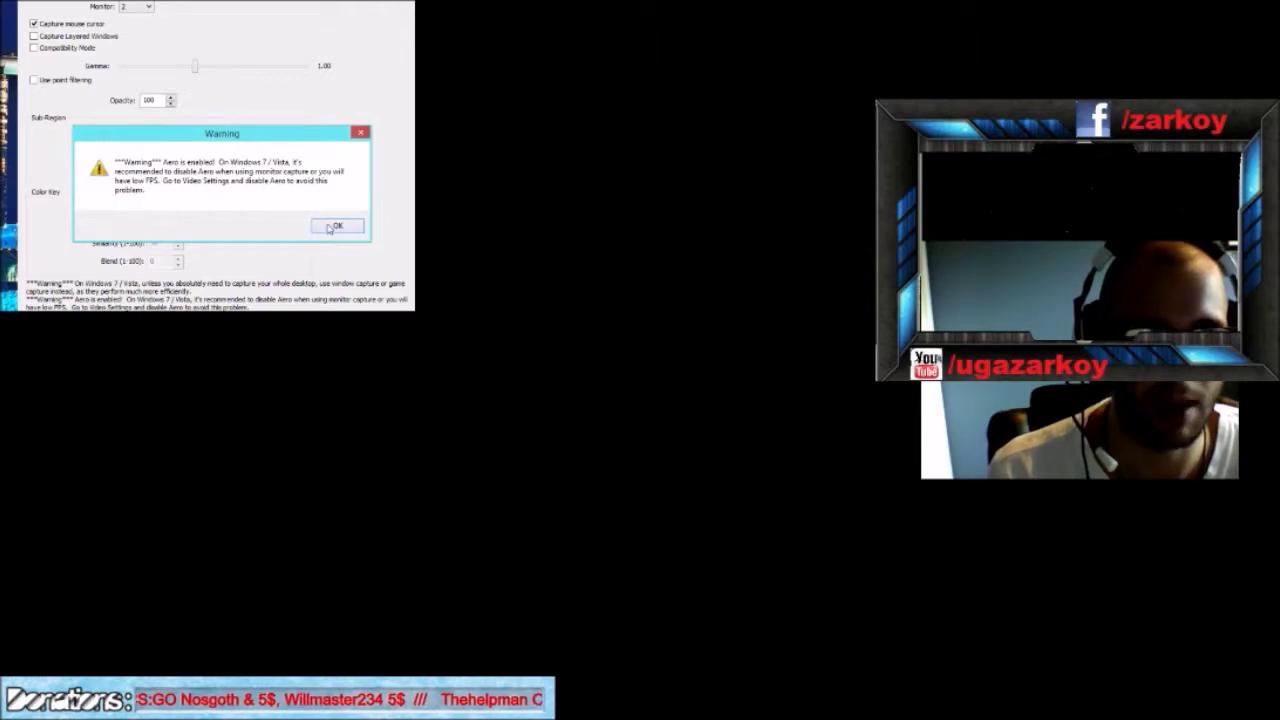
pyautogui.click(334, 224)
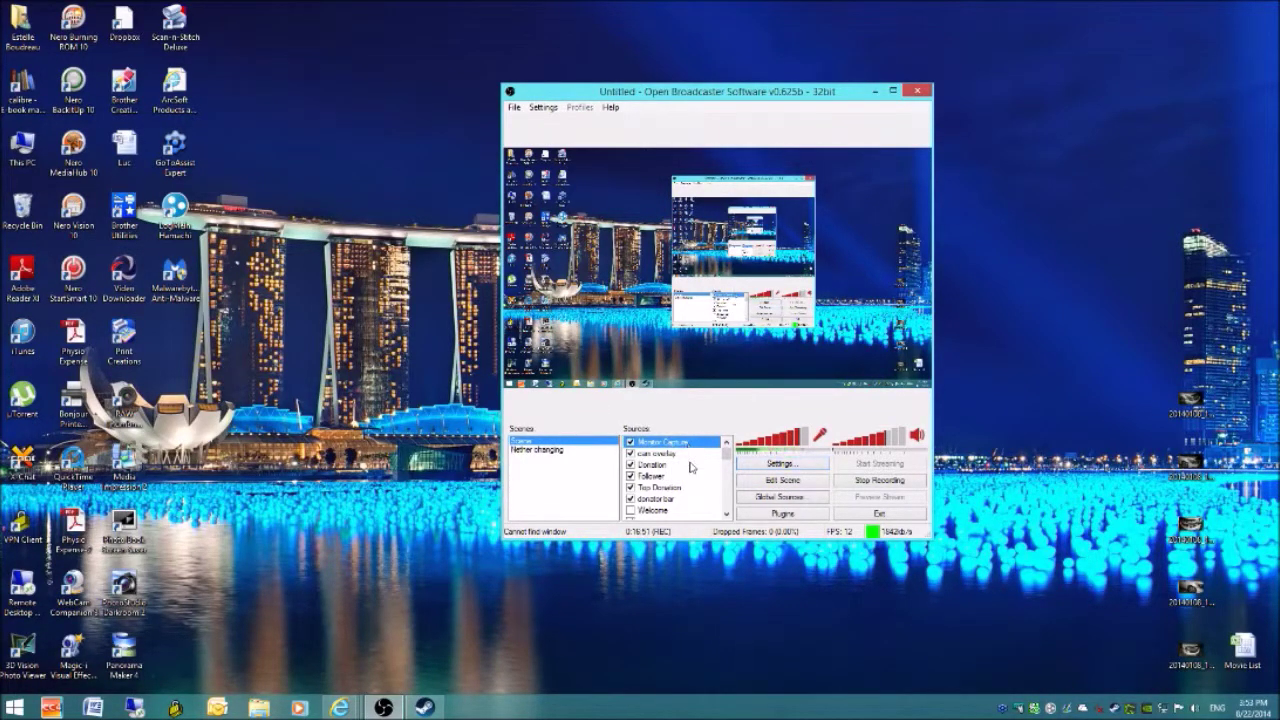
# - Try to add a Video Capture Device source using USB Camera, and close the device selection
pyautogui.moveTo(728, 456)
pyautogui.mouseDown()
pyautogui.moveTo(731, 472)
pyautogui.moveTo(733, 458)
pyautogui.mouseUp()
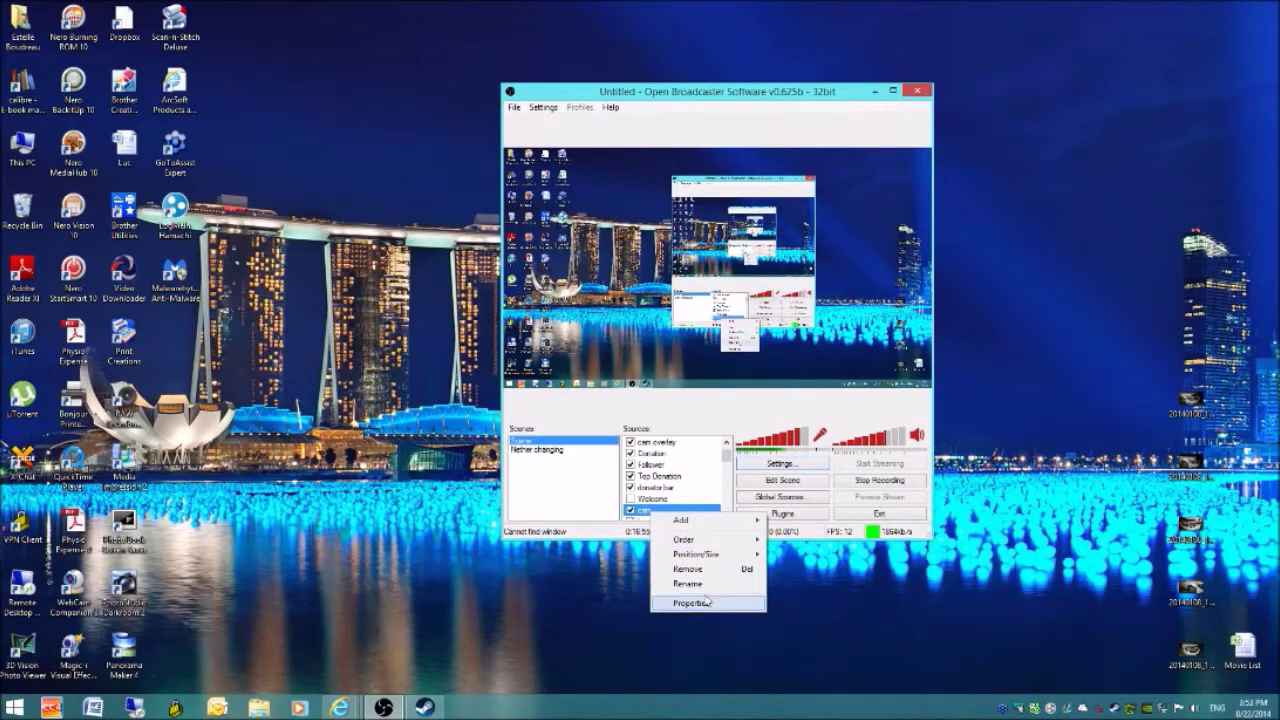
pyautogui.scroll(-3, 699, 458)
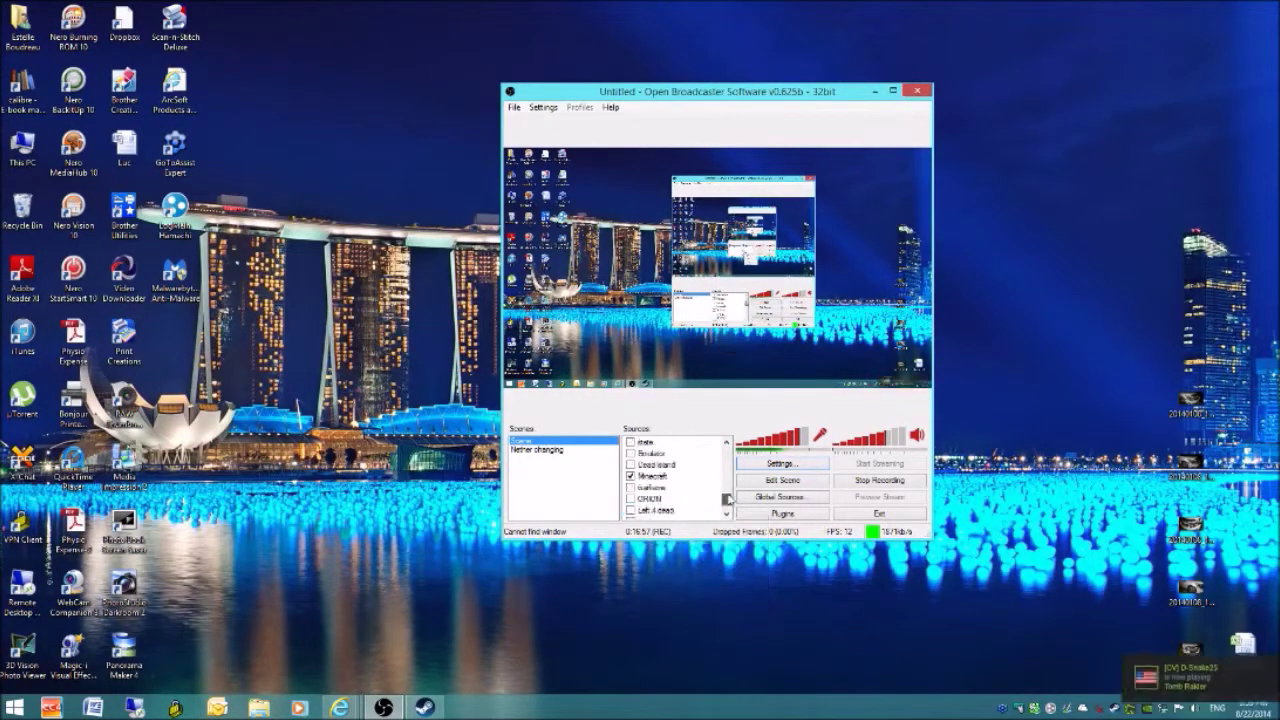
pyautogui.rightClick(700, 518)
pyautogui.moveTo(708, 530)
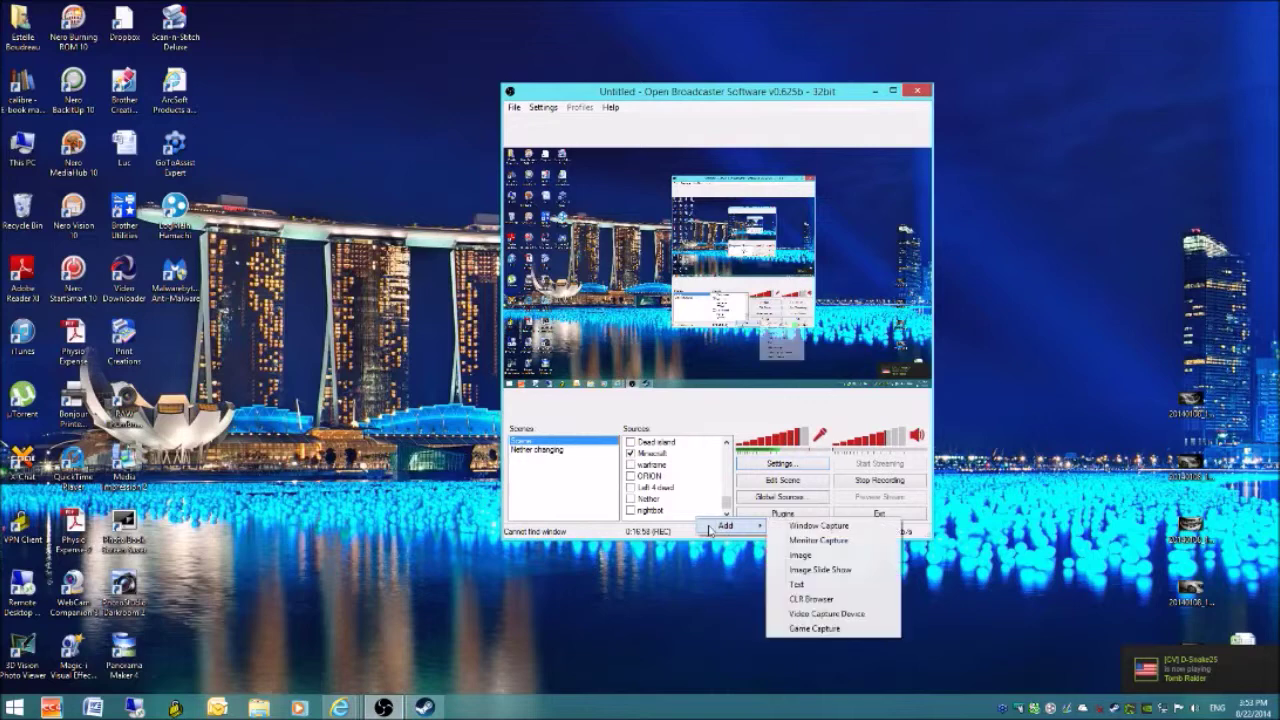
pyautogui.click(815, 614)
pyautogui.click(664, 366)
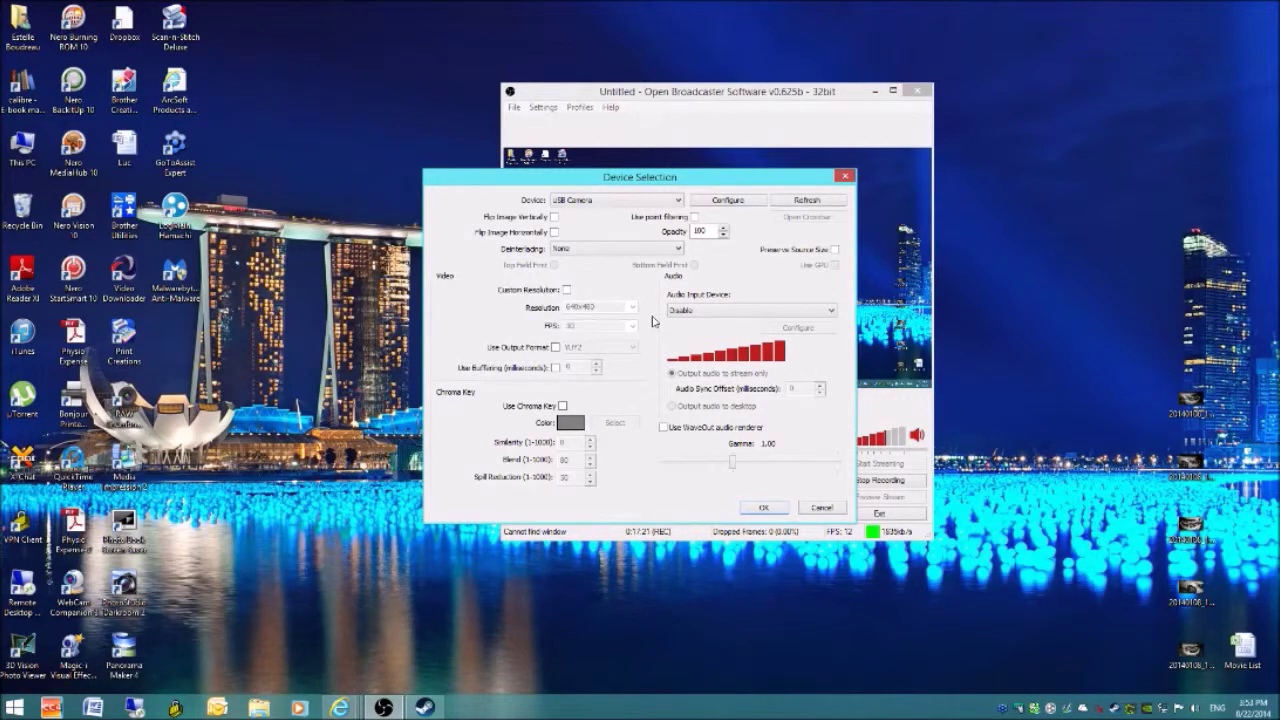
pyautogui.click(772, 510)
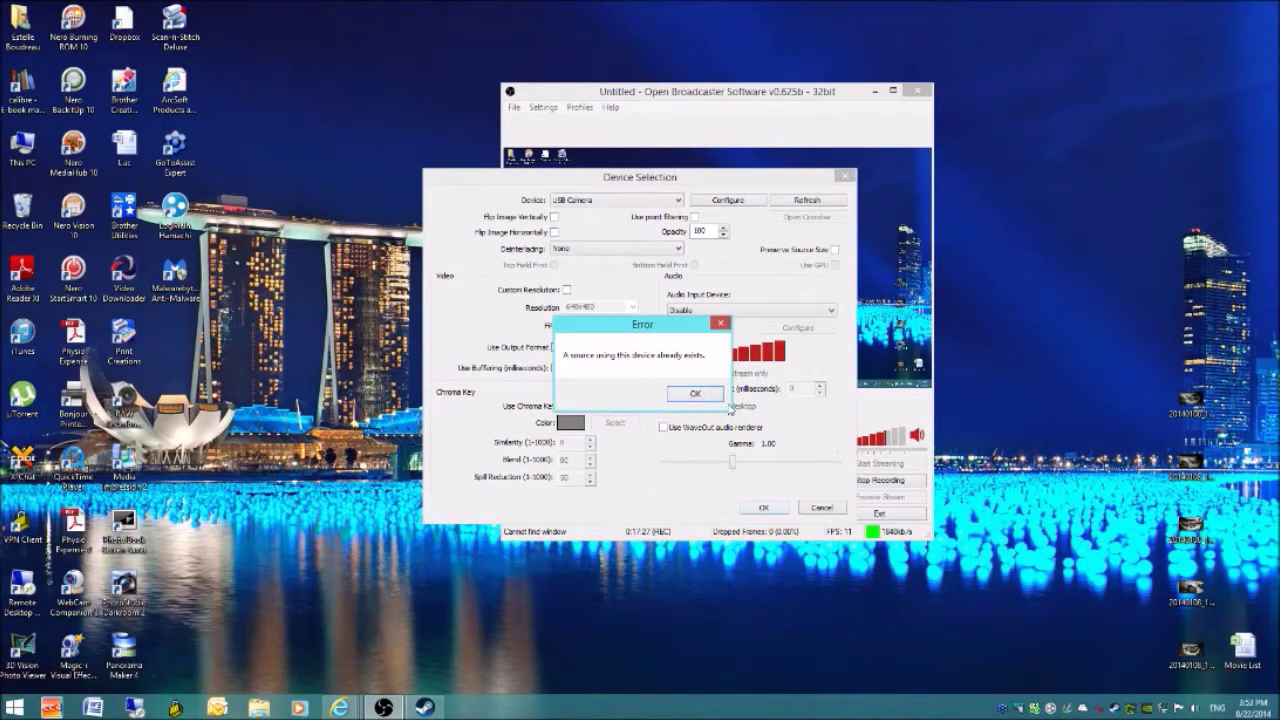
pyautogui.click(697, 394)
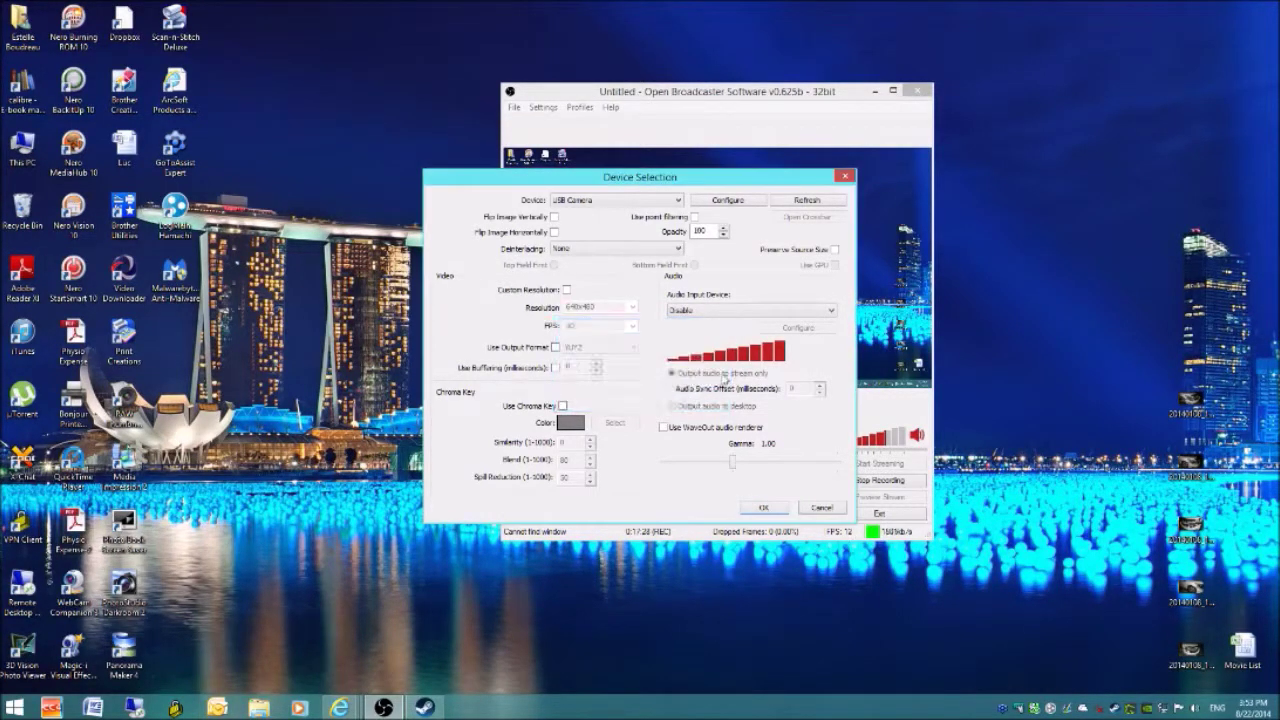
pyautogui.click(845, 176)
# - Move the cam source up in the source order to directly below Donation
pyautogui.moveTo(728, 500); pyautogui.dragTo(721, 305)
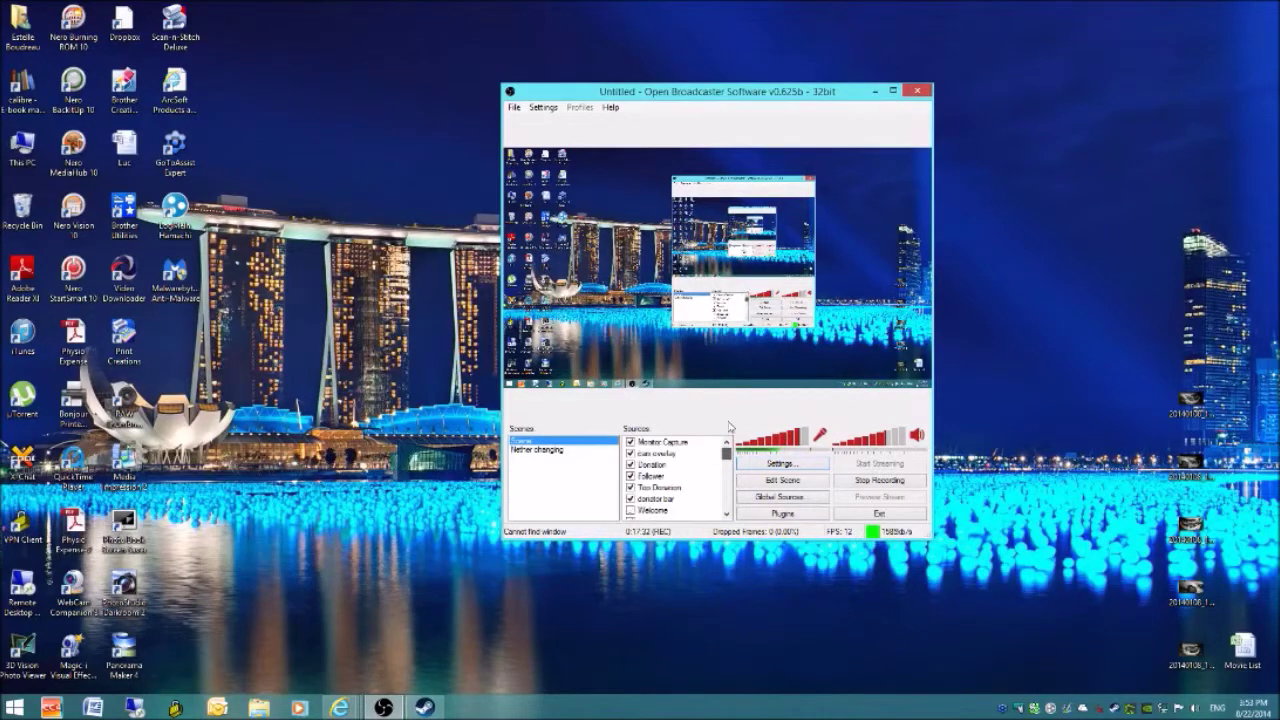
pyautogui.moveTo(727, 450); pyautogui.dragTo(727, 461)
pyautogui.rightClick(656, 488)
pyautogui.moveTo(730, 524)
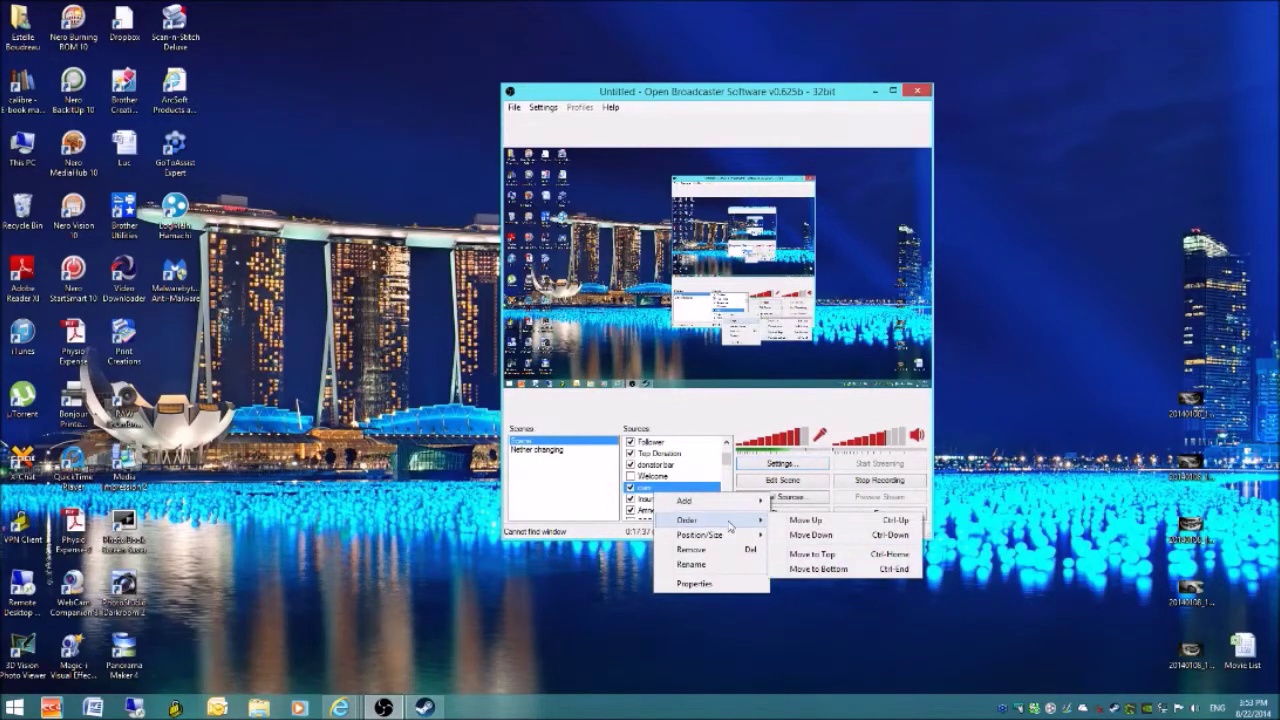
pyautogui.click(805, 520)
pyautogui.rightClick(657, 477)
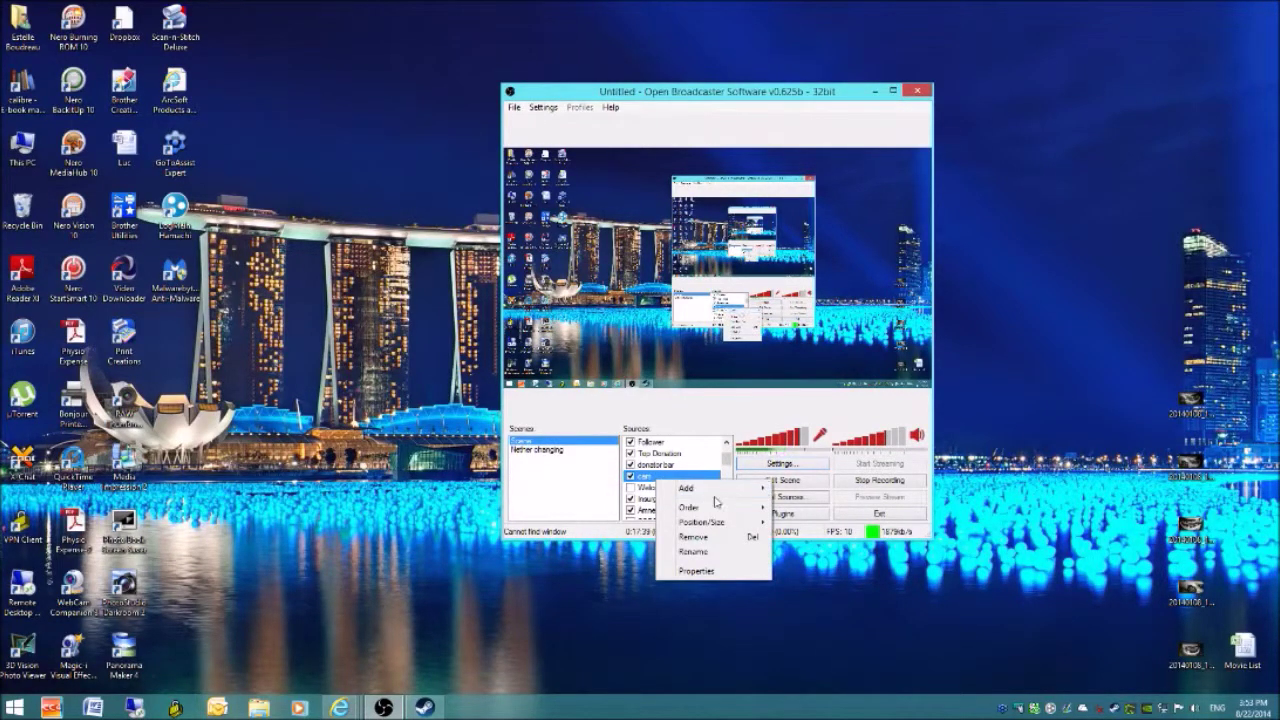
pyautogui.click(781, 510)
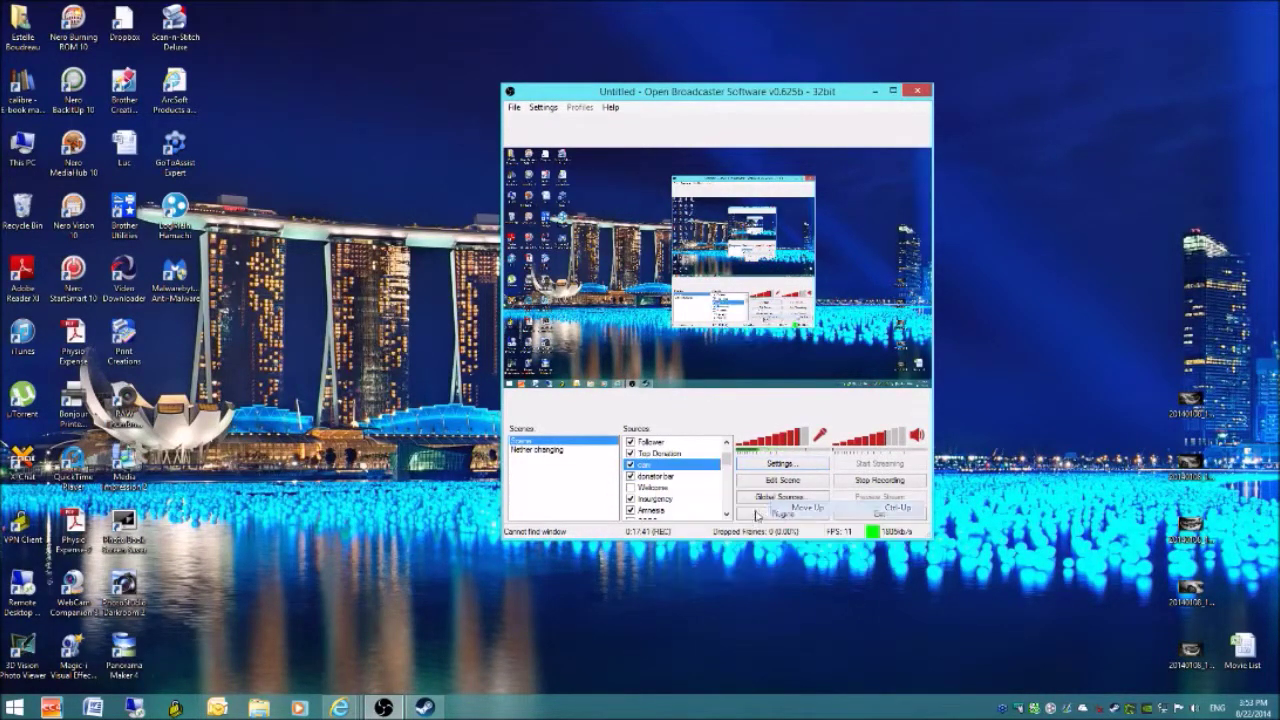
pyautogui.rightClick(676, 472)
pyautogui.click(812, 495)
pyautogui.rightClick(680, 456)
pyautogui.click(808, 480)
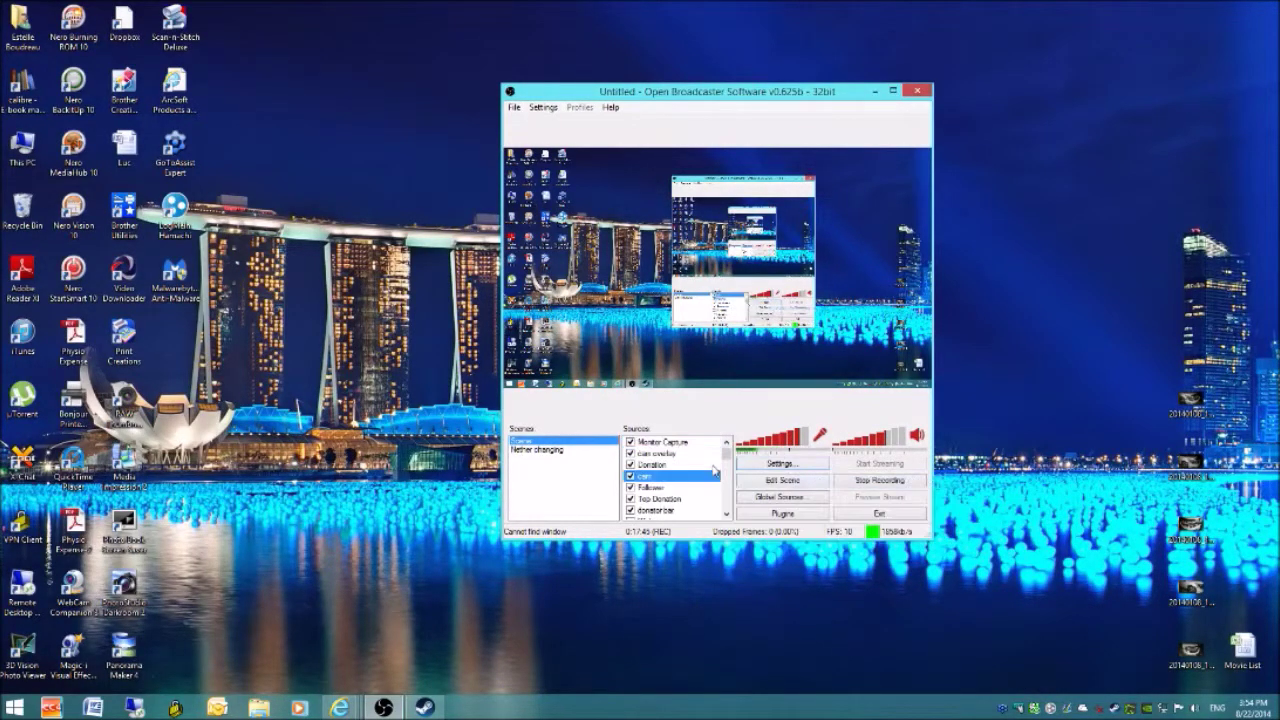
# - Raise the cam source to the top of the source order, above cam overlay and Monitor Capture
pyautogui.rightClick(678, 477)
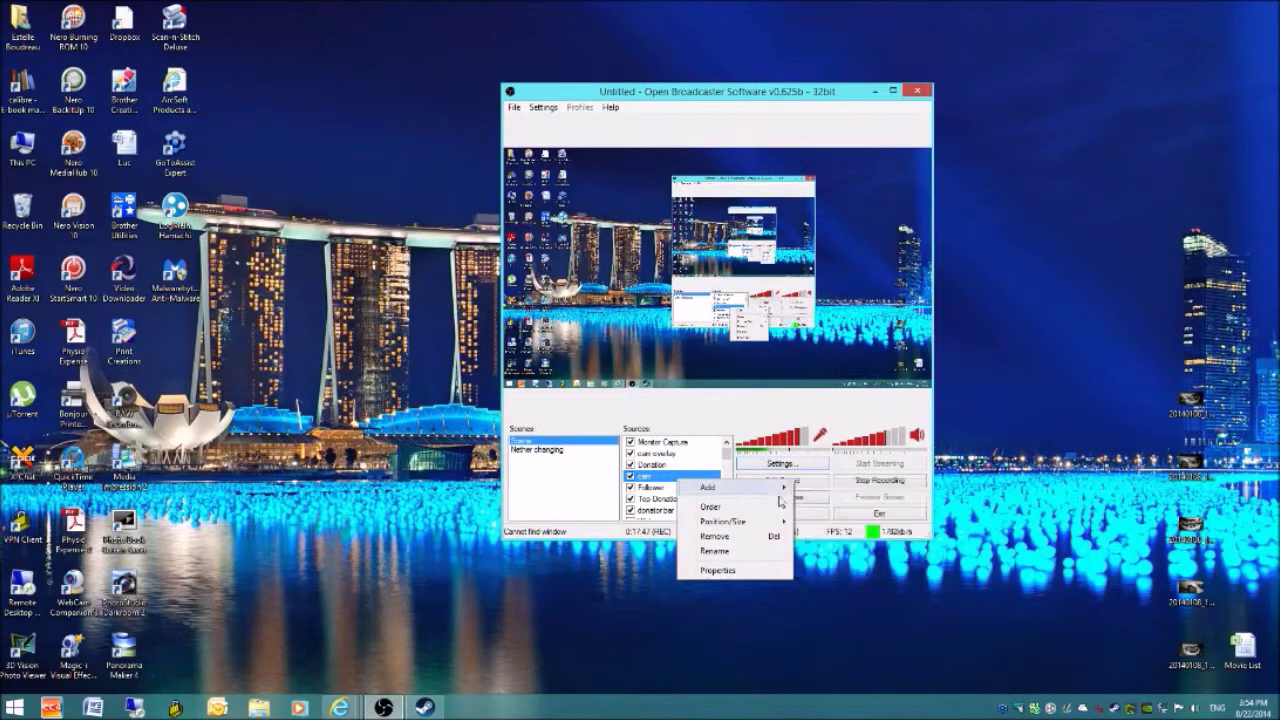
pyautogui.click(812, 506)
pyautogui.rightClick(679, 465)
pyautogui.moveTo(740, 491)
pyautogui.click(812, 494)
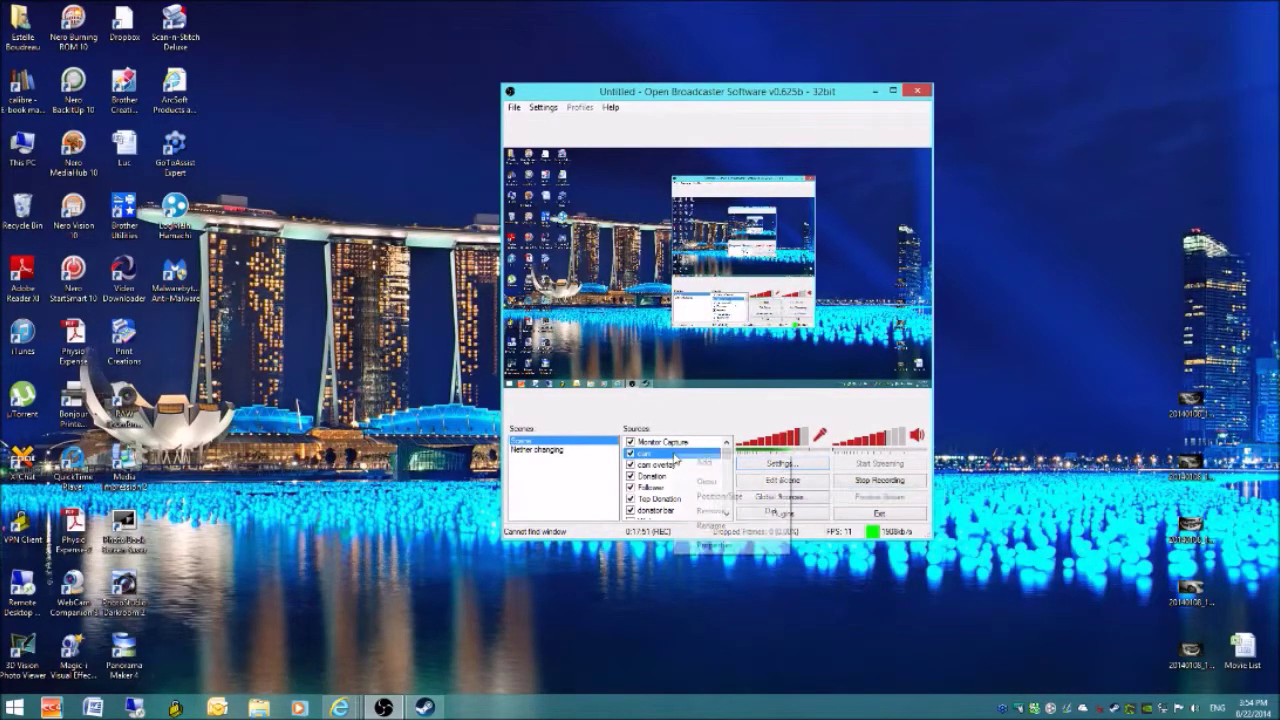
pyautogui.moveTo(779, 489)
pyautogui.click(815, 511)
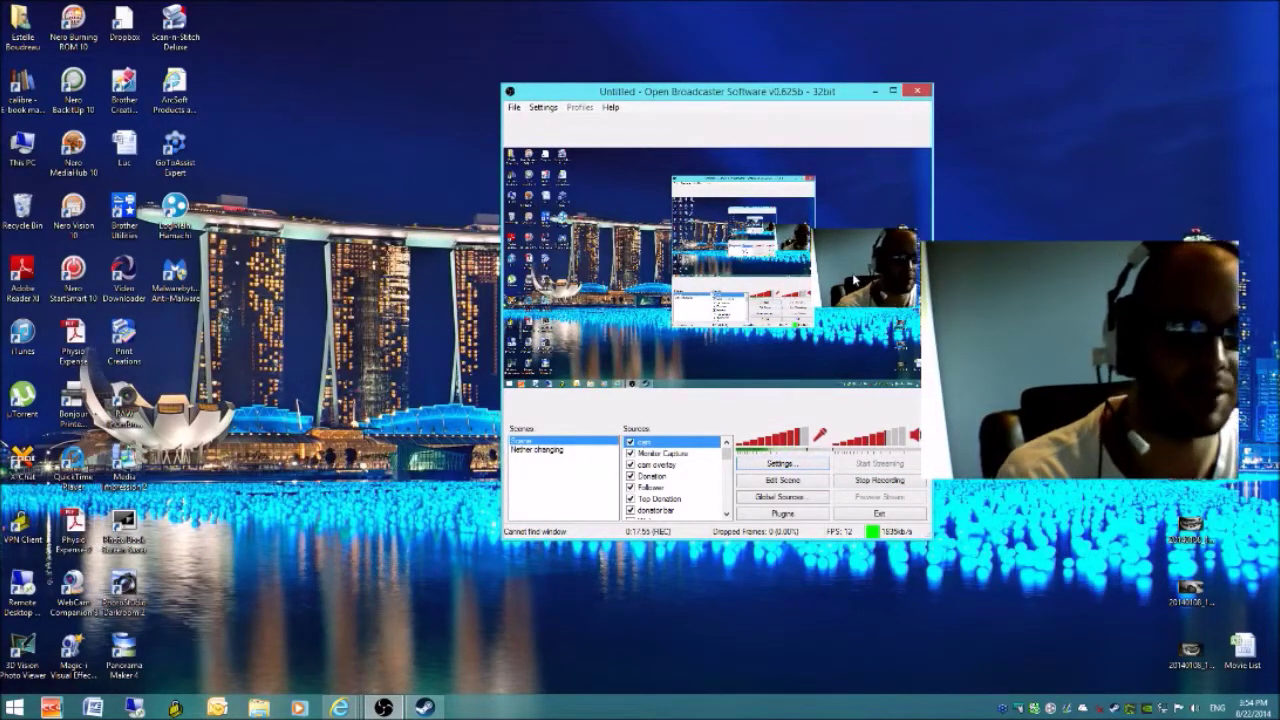
# - Check the cam overlay source's image properties and close them without changes
pyautogui.rightClick(658, 464)
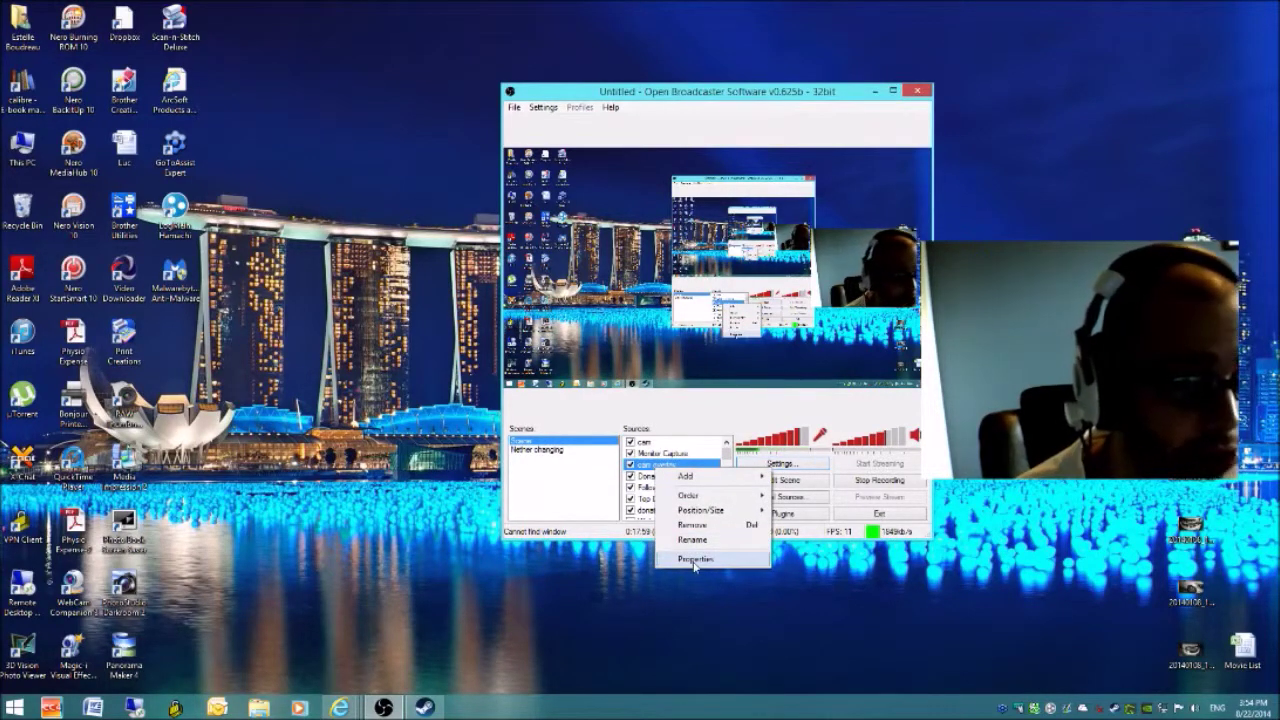
pyautogui.click(694, 568)
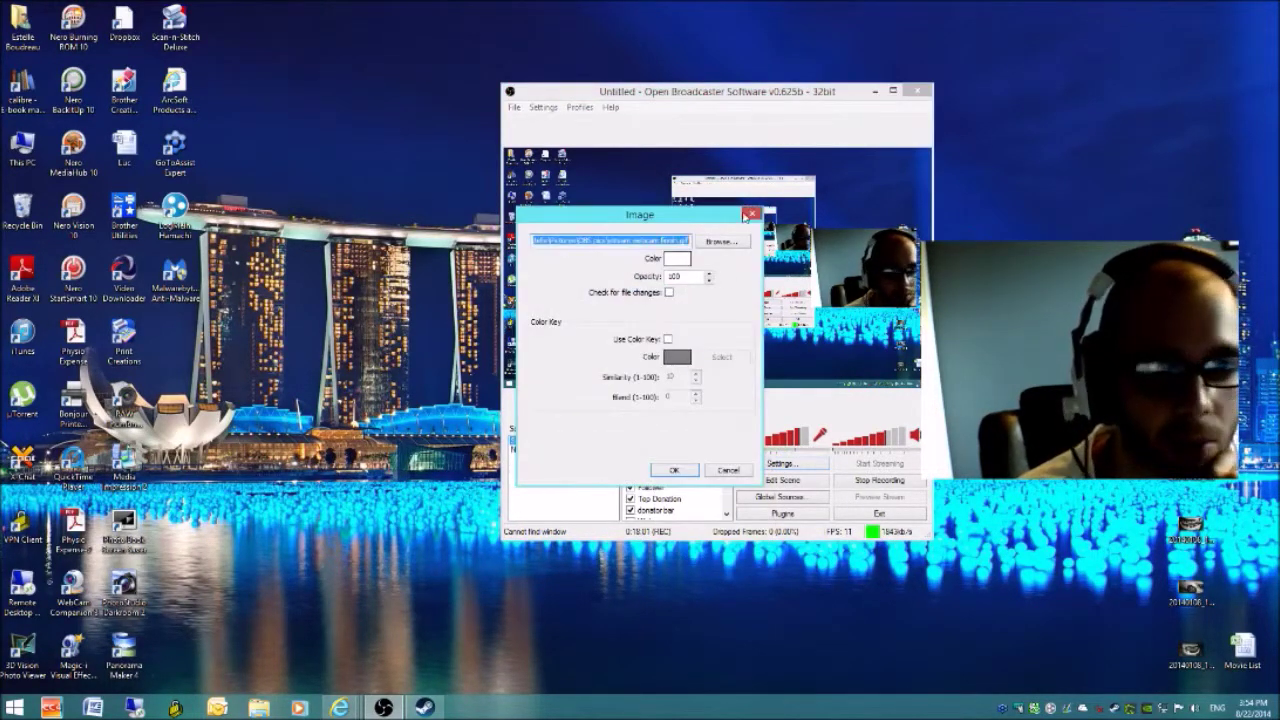
pyautogui.click(752, 214)
# - Move the cam overlay source up two places in the source order, above Monitor Capture and cam
pyautogui.rightClick(678, 464)
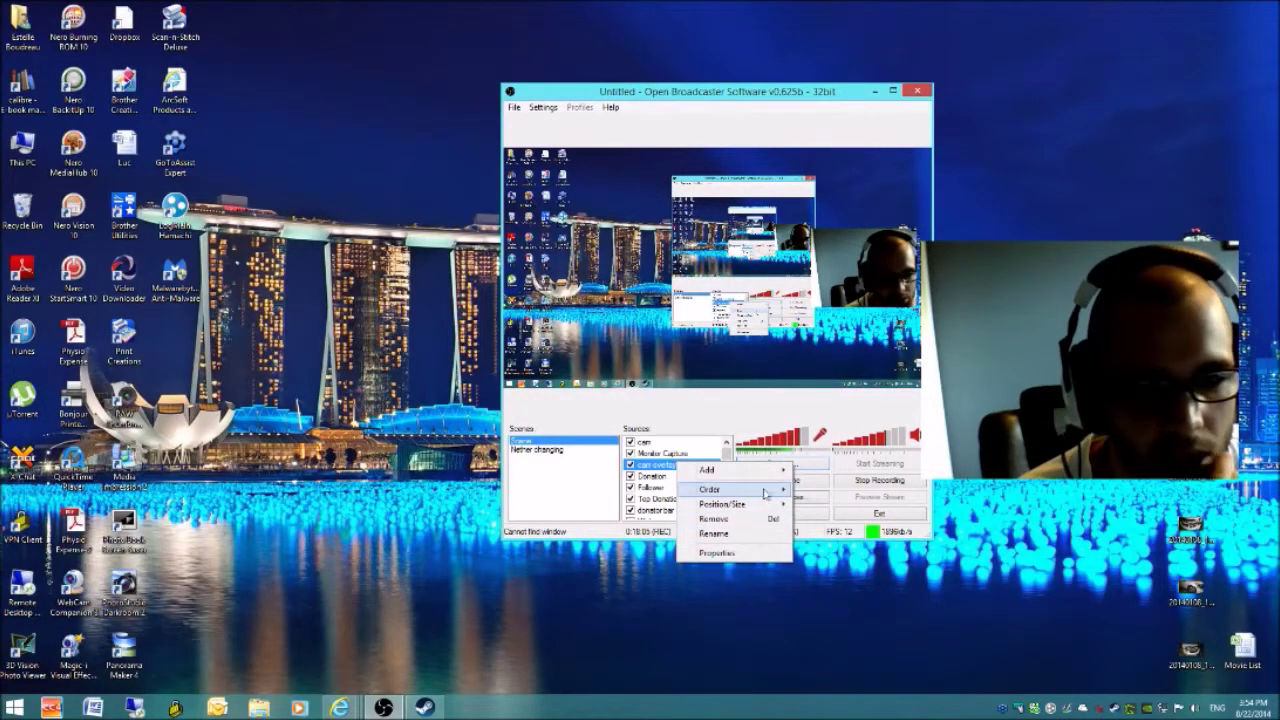
pyautogui.moveTo(766, 489)
pyautogui.click(828, 490)
pyautogui.rightClick(676, 454)
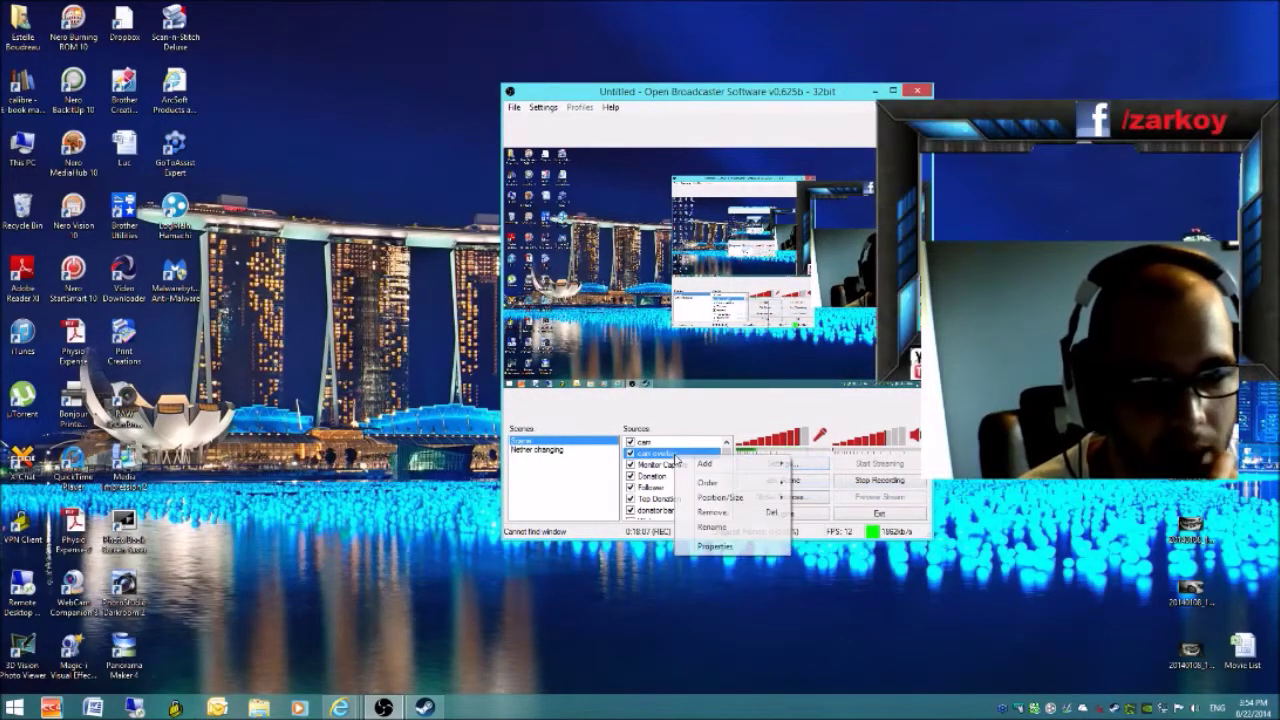
pyautogui.click(808, 488)
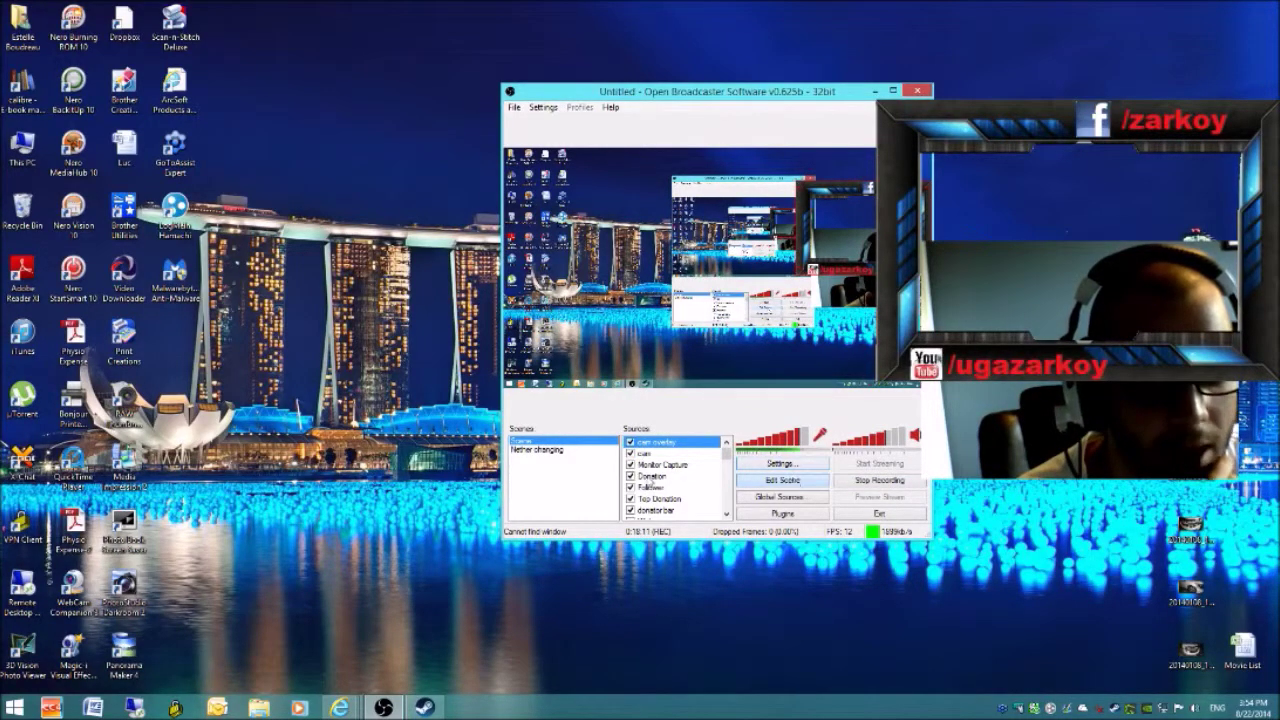
# - Shift the cam source upward in the scene so the webcam image sits inside the overlay frame
pyautogui.click(657, 453)
pyautogui.moveTo(838, 300); pyautogui.dragTo(836, 266)
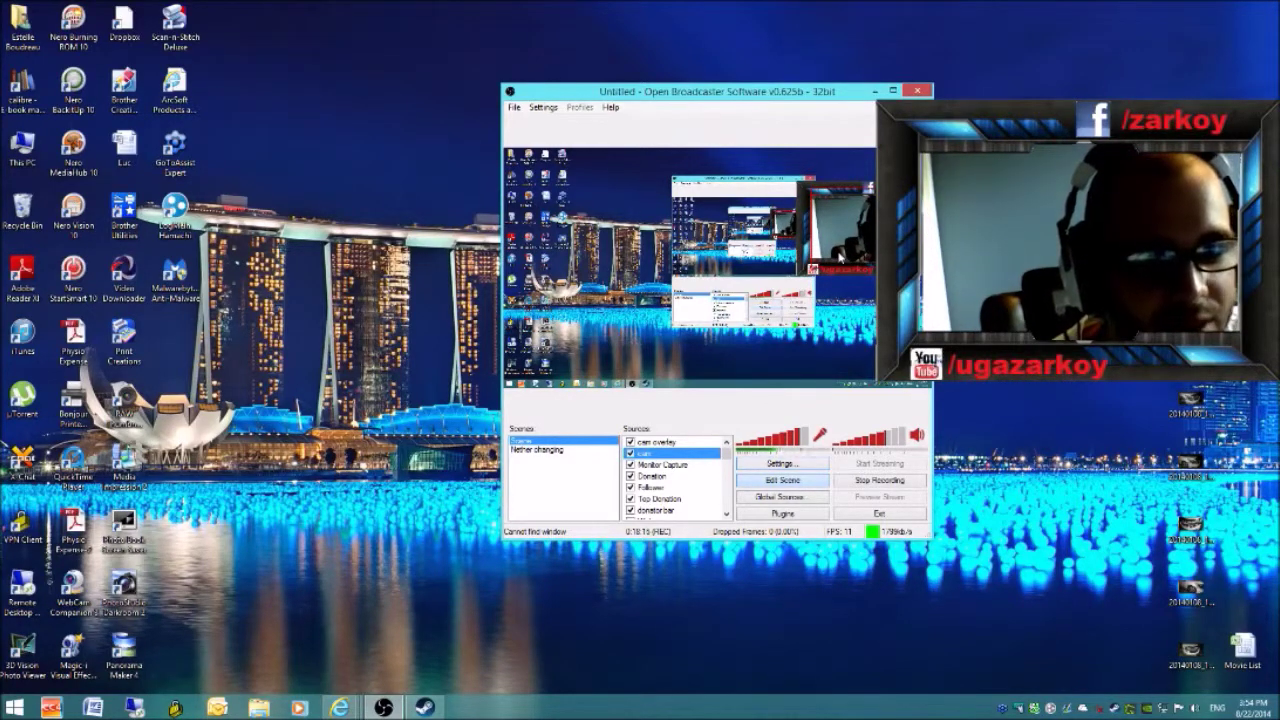
pyautogui.click(851, 320)
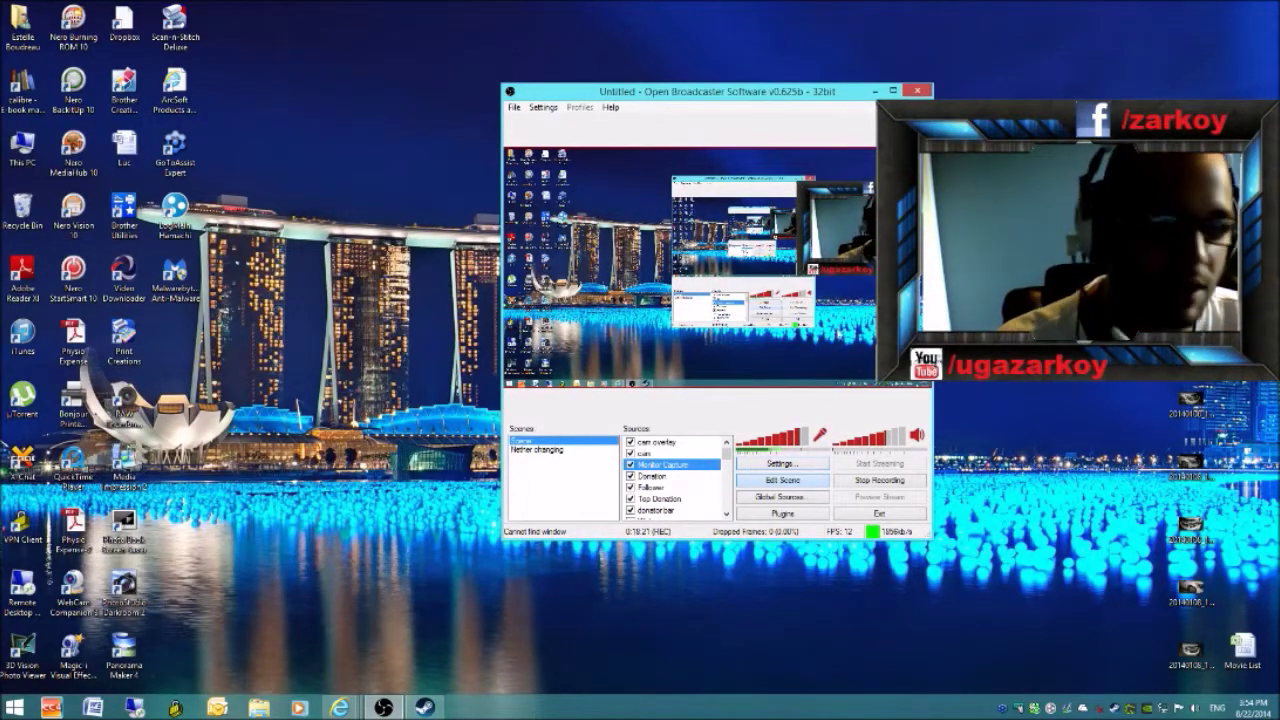
# - Move the cam overlay to the scene's upper-left corner, fit the cam source inside it, and leave scene editing
pyautogui.moveTo(783, 209); pyautogui.dragTo(495, 176)
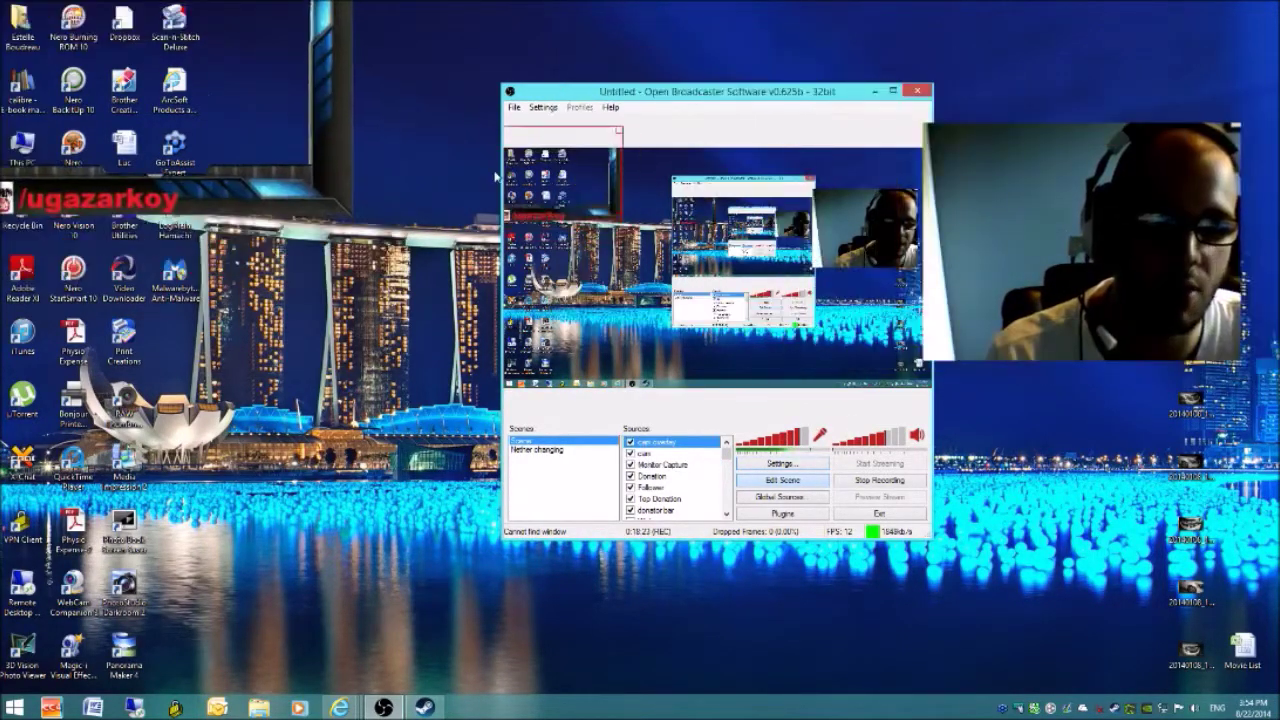
pyautogui.moveTo(885, 235); pyautogui.dragTo(556, 197)
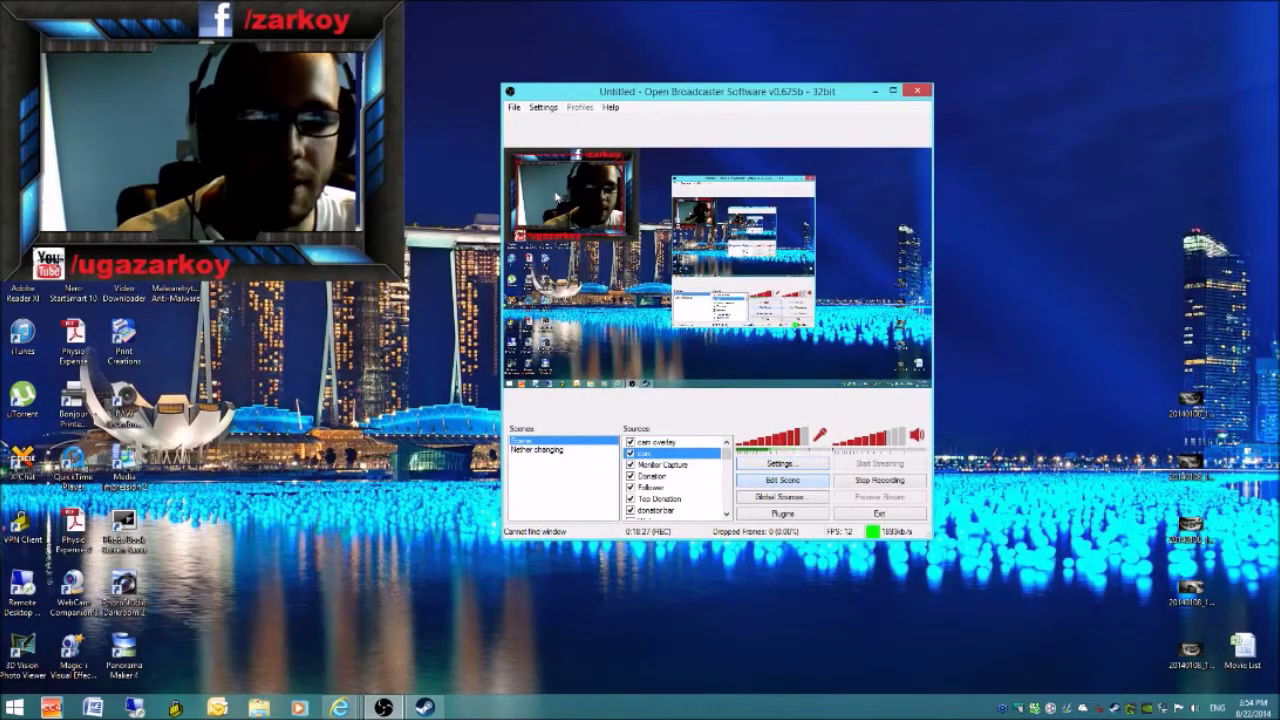
pyautogui.click(662, 464)
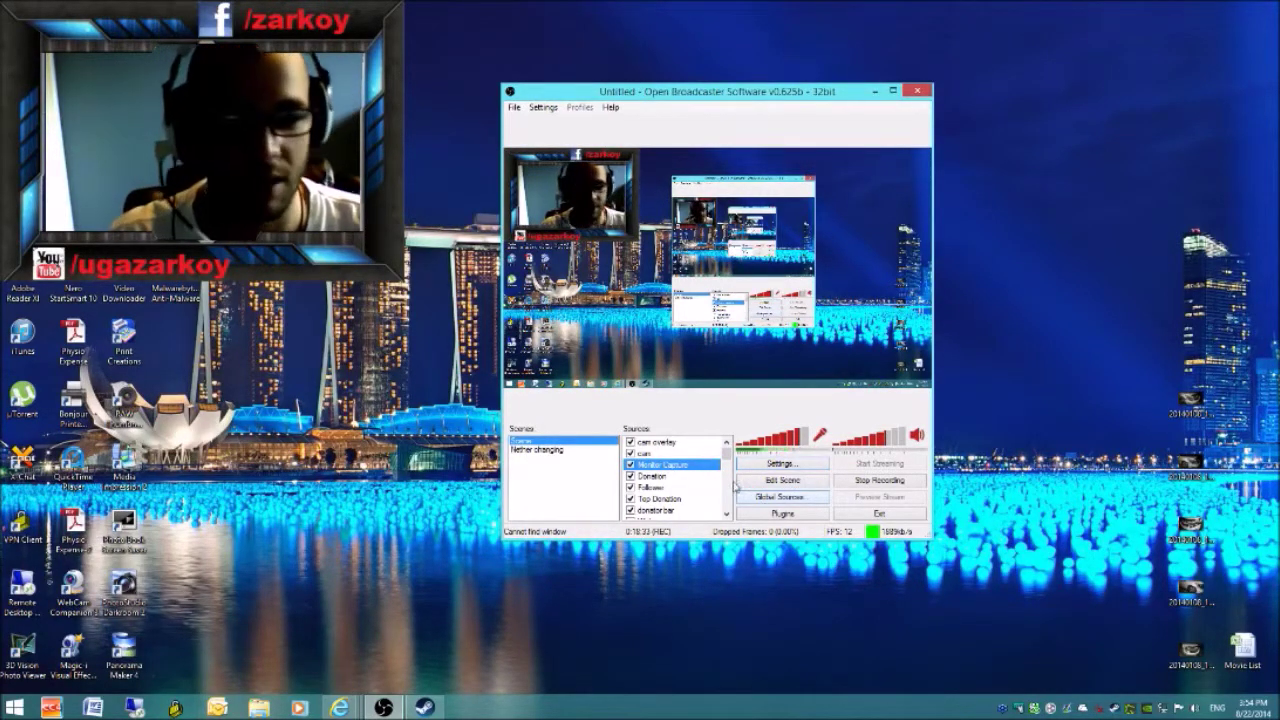
# - Hide the cam and cam overlay sources in the scene
pyautogui.click(630, 453)
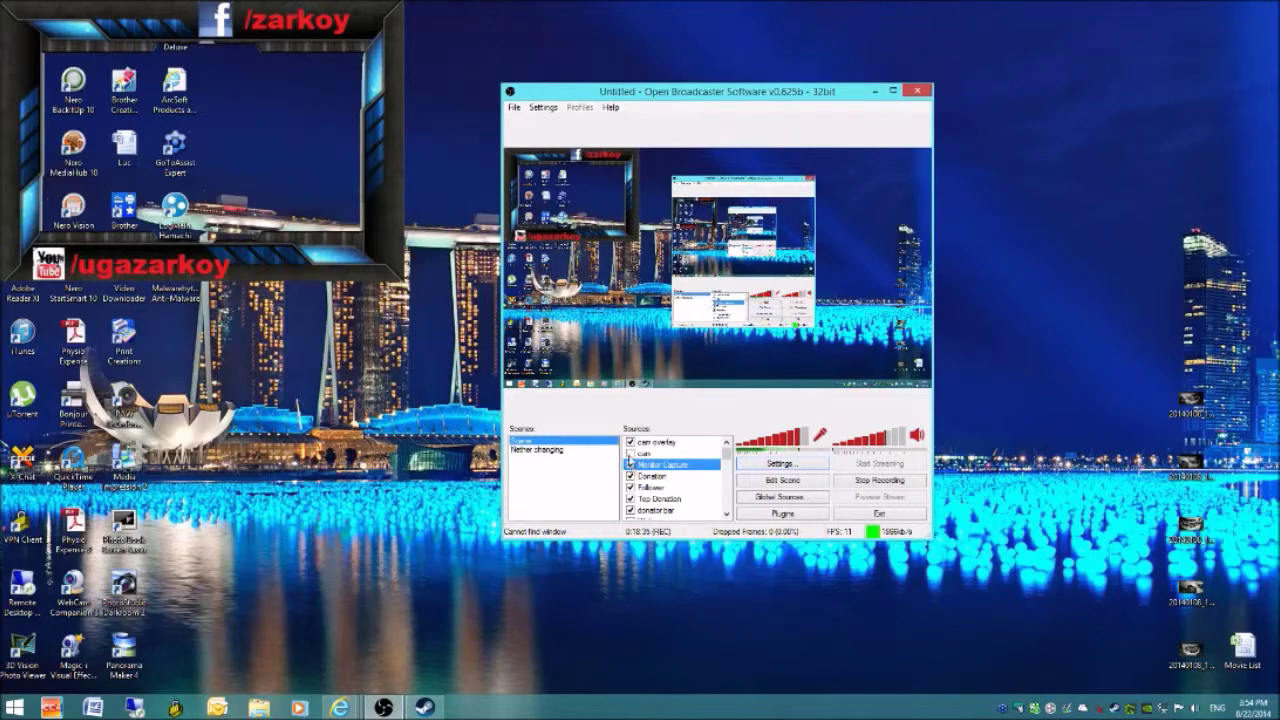
pyautogui.click(630, 442)
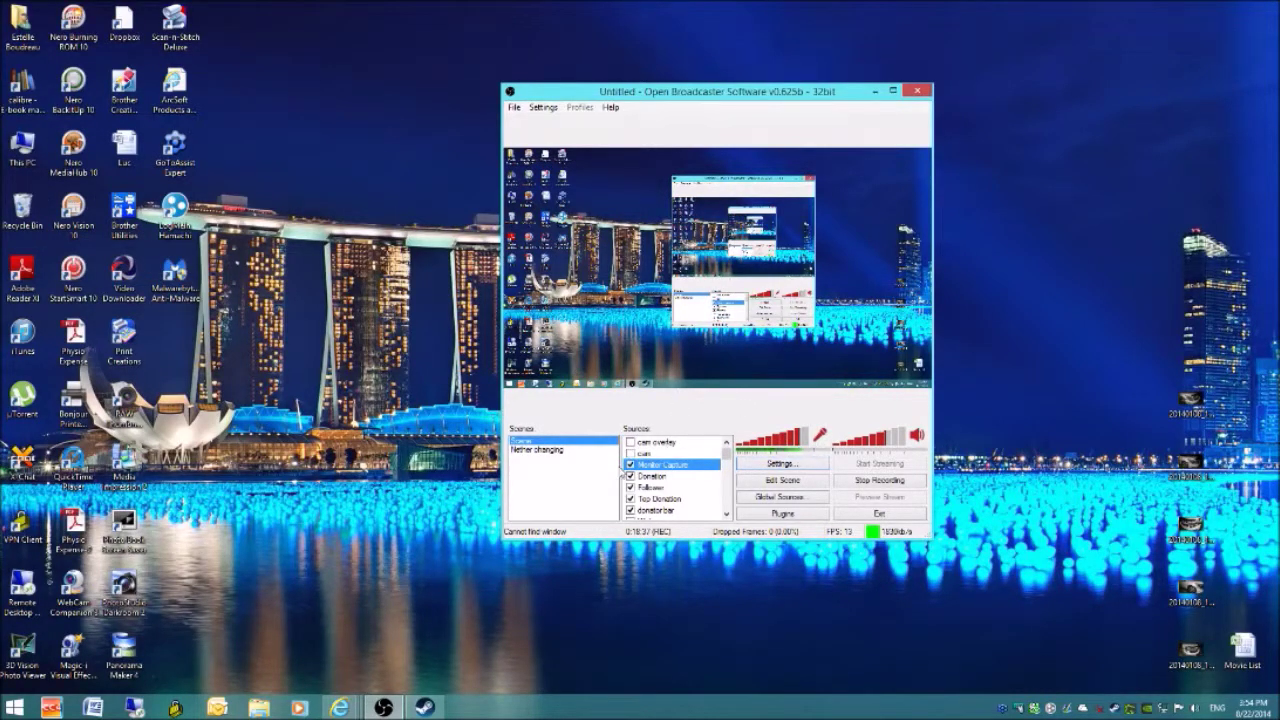
pyautogui.click(629, 455)
pyautogui.click(629, 455)
pyautogui.click(629, 455)
pyautogui.moveTo(729, 456)
pyautogui.mouseDown()
pyautogui.moveTo(734, 516)
pyautogui.moveTo(729, 440)
pyautogui.mouseUp()
pyautogui.moveTo(729, 452); pyautogui.dragTo(727, 530)
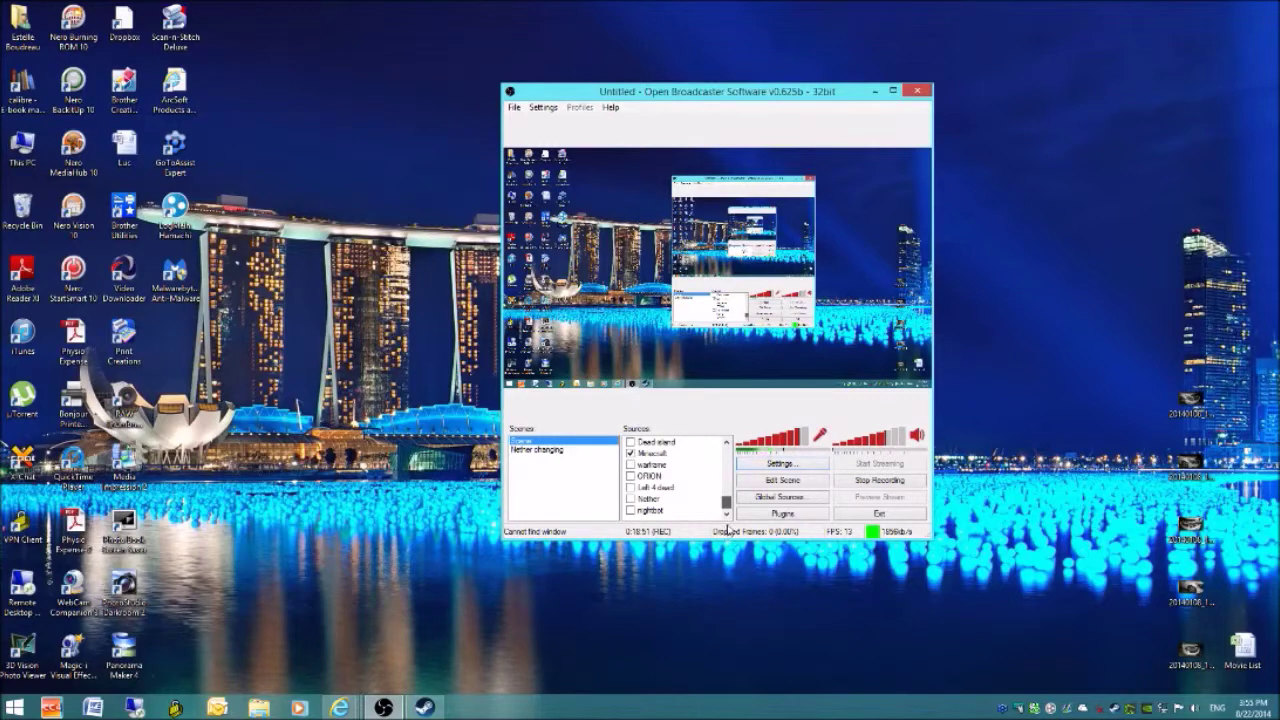
pyautogui.rightClick(674, 517)
pyautogui.press('Escape')
pyautogui.click(995, 517)
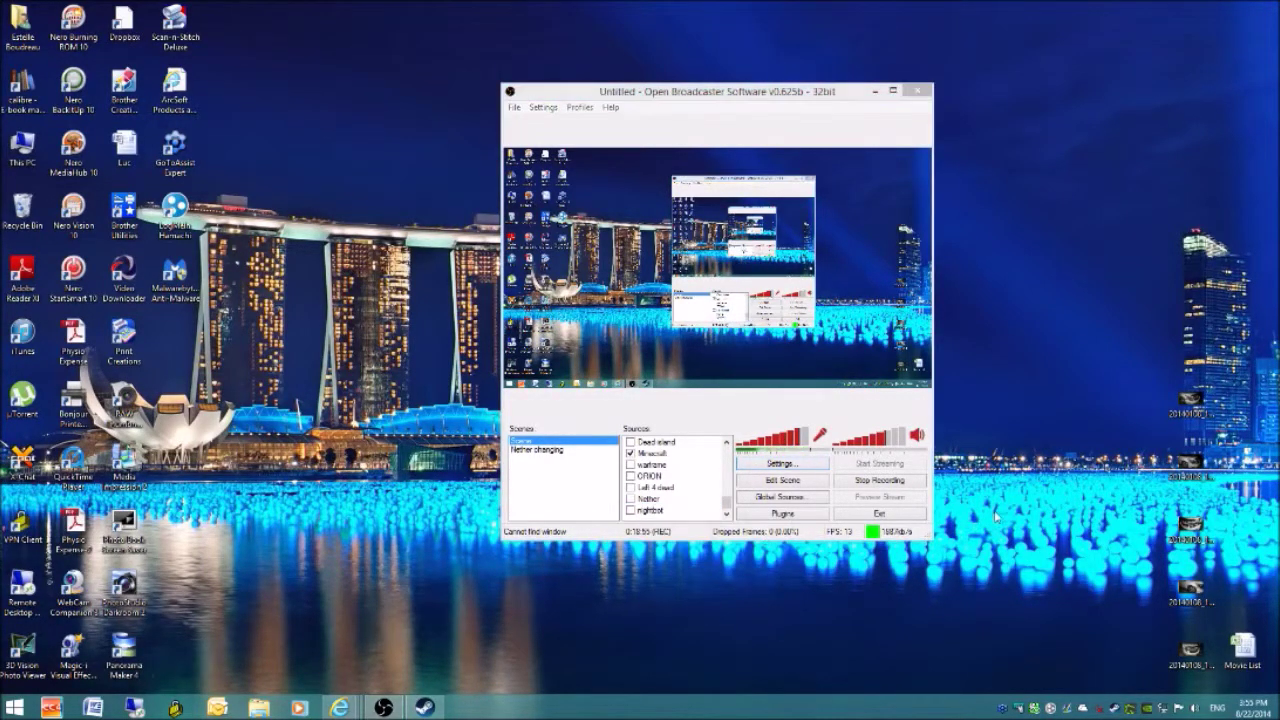
pyautogui.rightClick(684, 520)
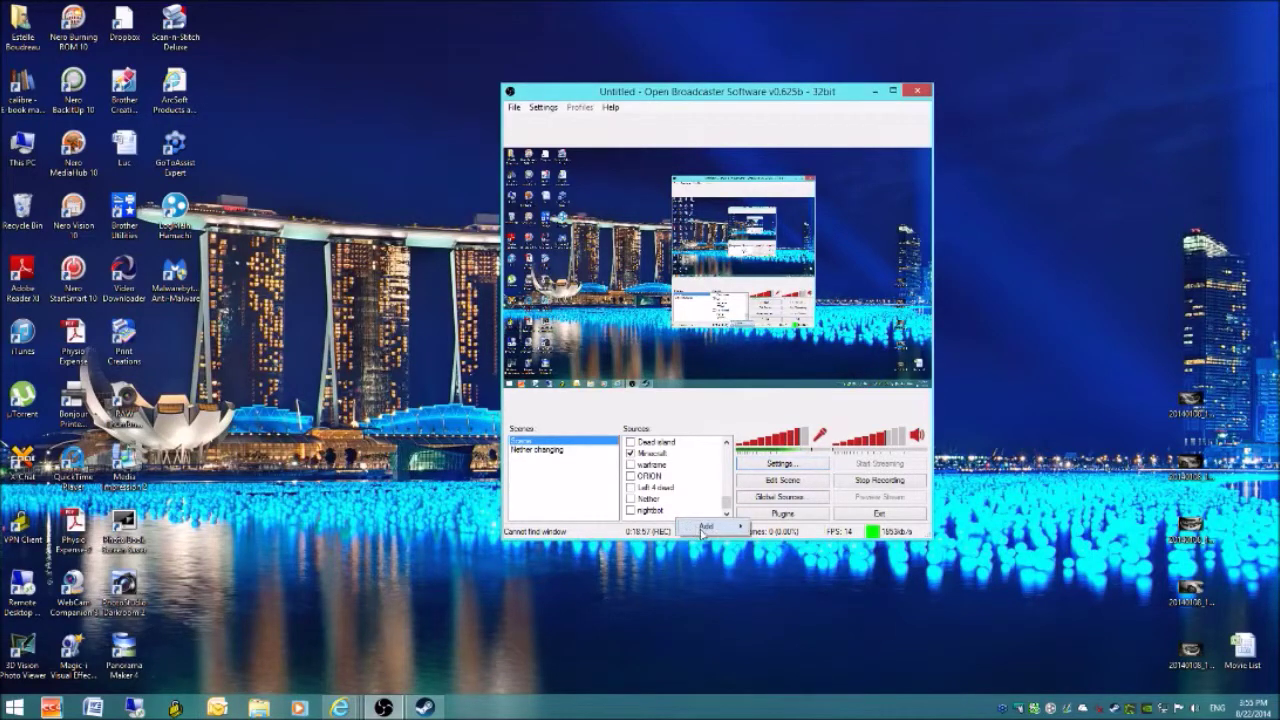
pyautogui.click(1022, 512)
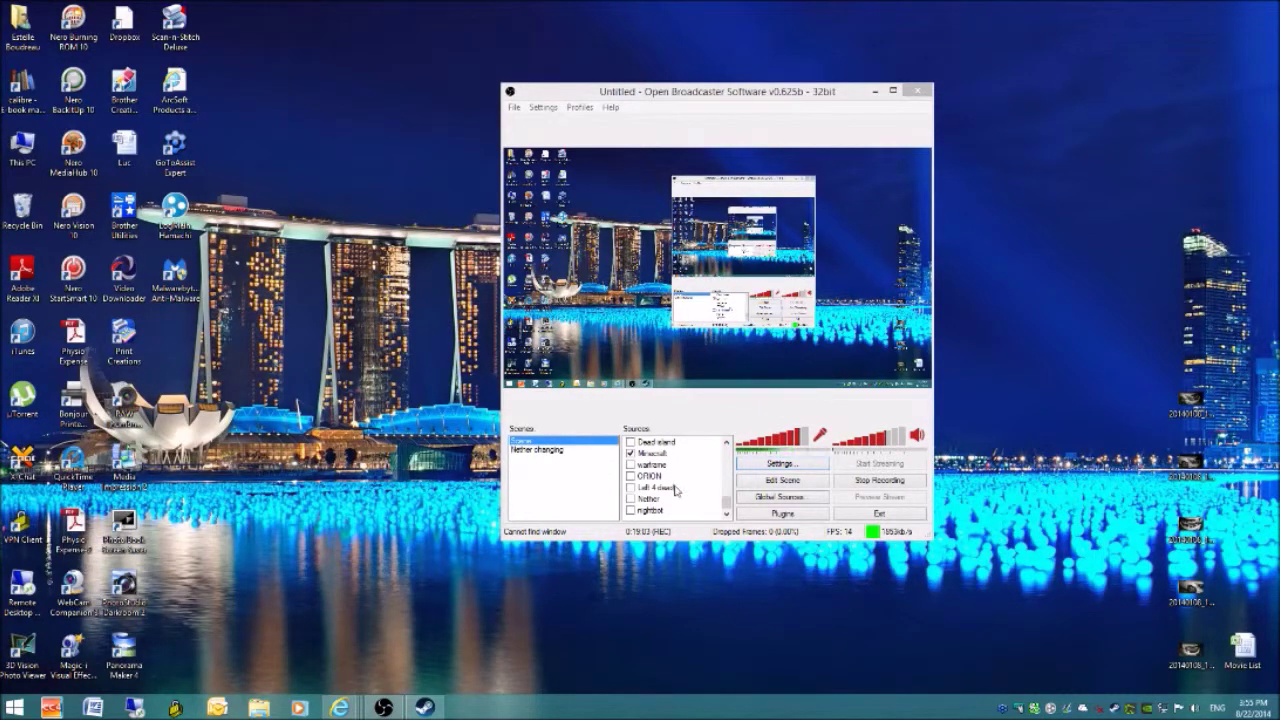
# - Add a Game Capture source named "test" to the scene
pyautogui.rightClick(655, 519)
pyautogui.moveTo(688, 527)
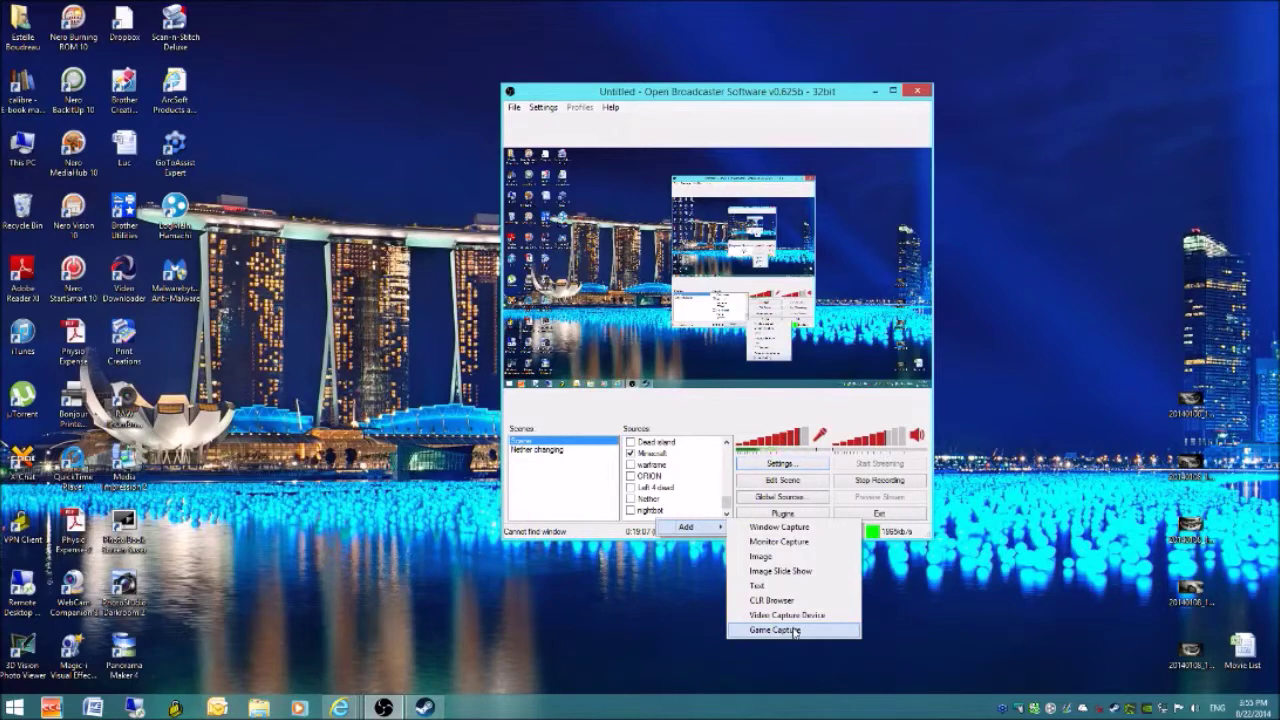
pyautogui.click(794, 631)
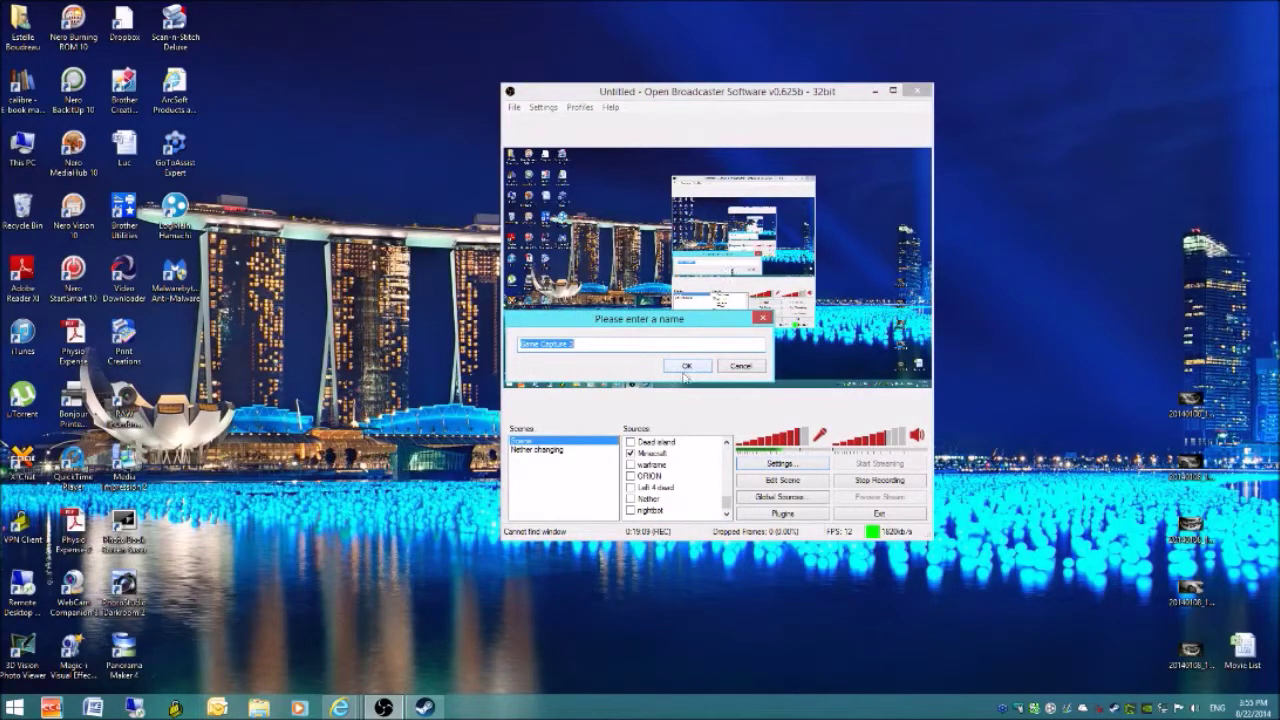
pyautogui.write('test')
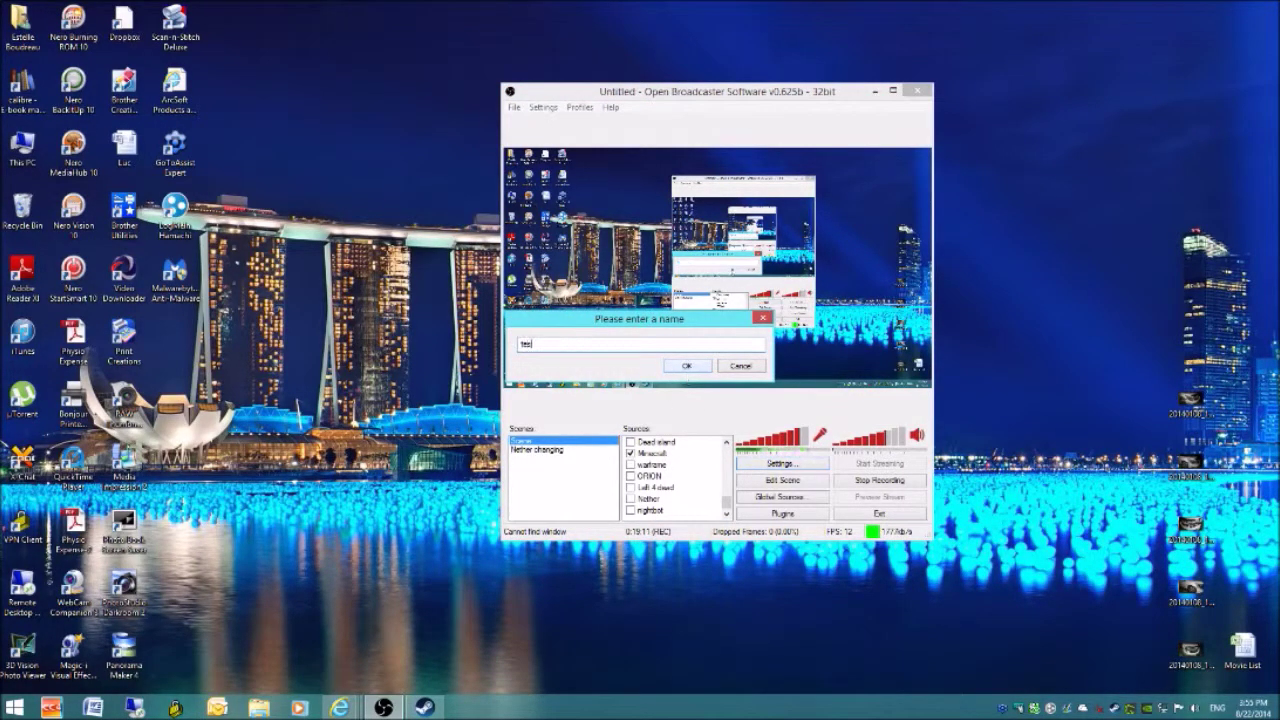
pyautogui.click(687, 366)
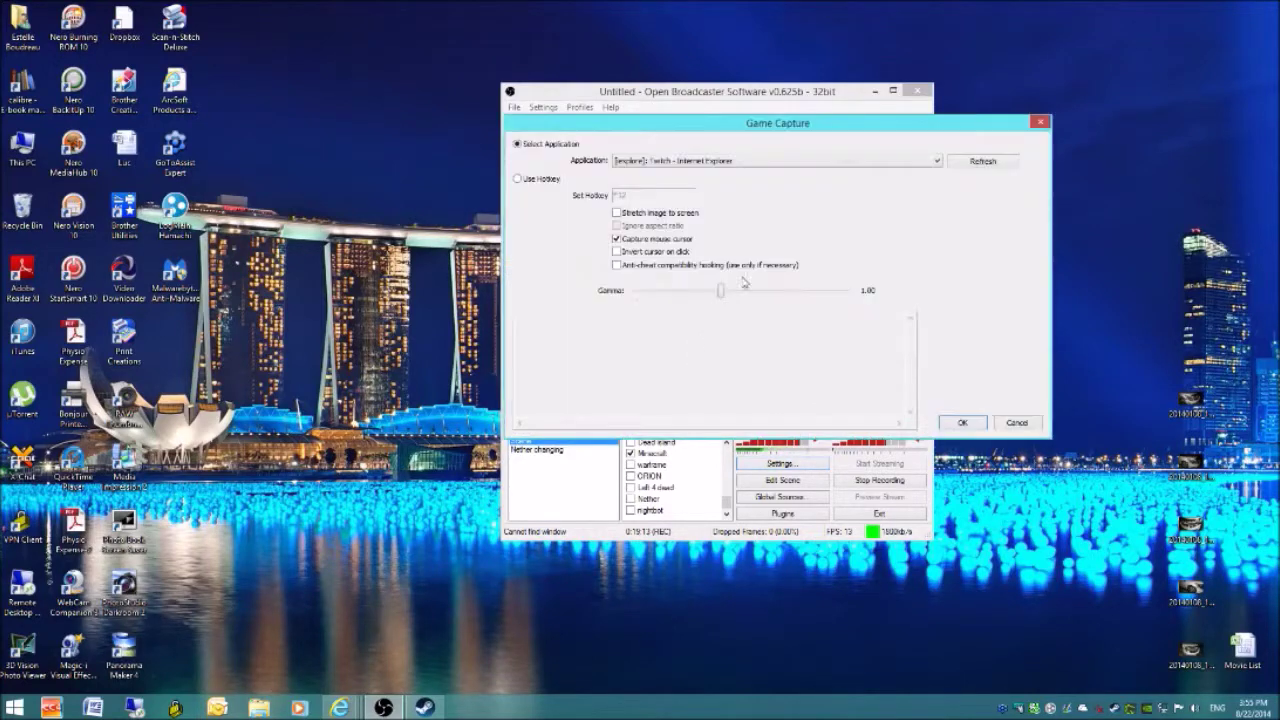
# - Keep Twitch - Internet Explorer as the captured application, enable Stretch image to screen and Anti-cheat compatibility hooking, and confirm the Game Capture
pyautogui.click(756, 161)
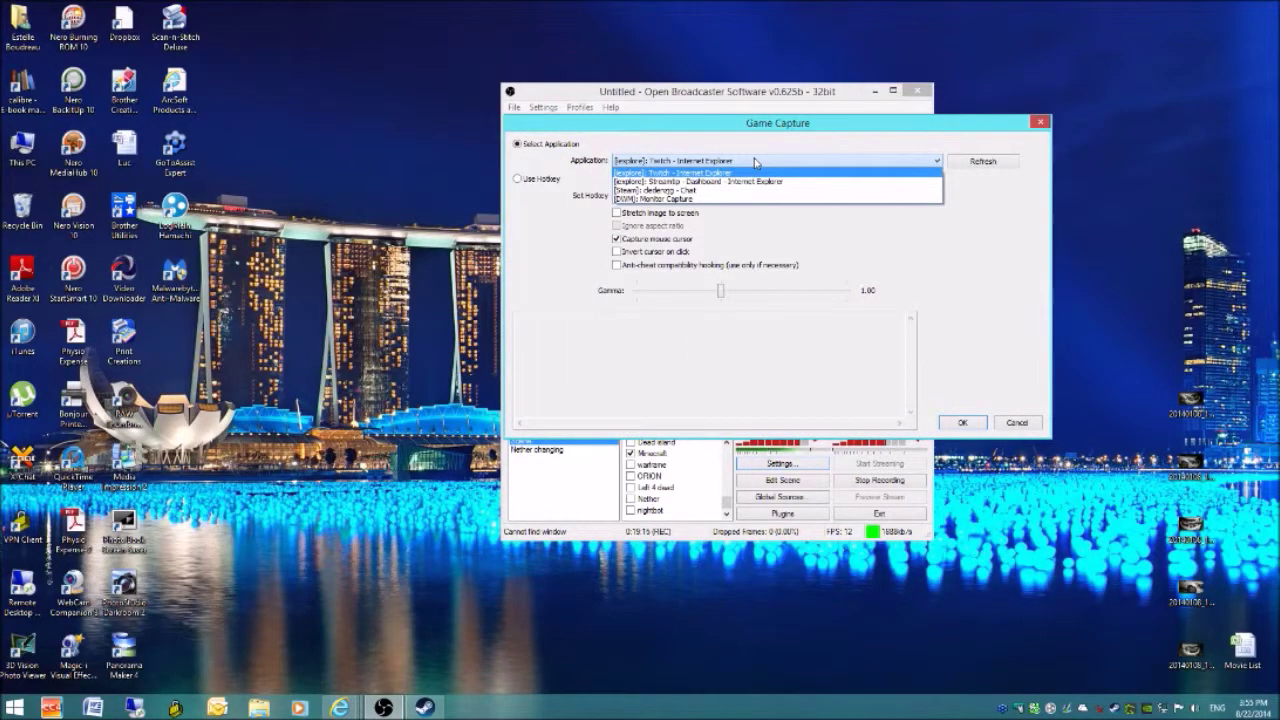
pyautogui.click(757, 158)
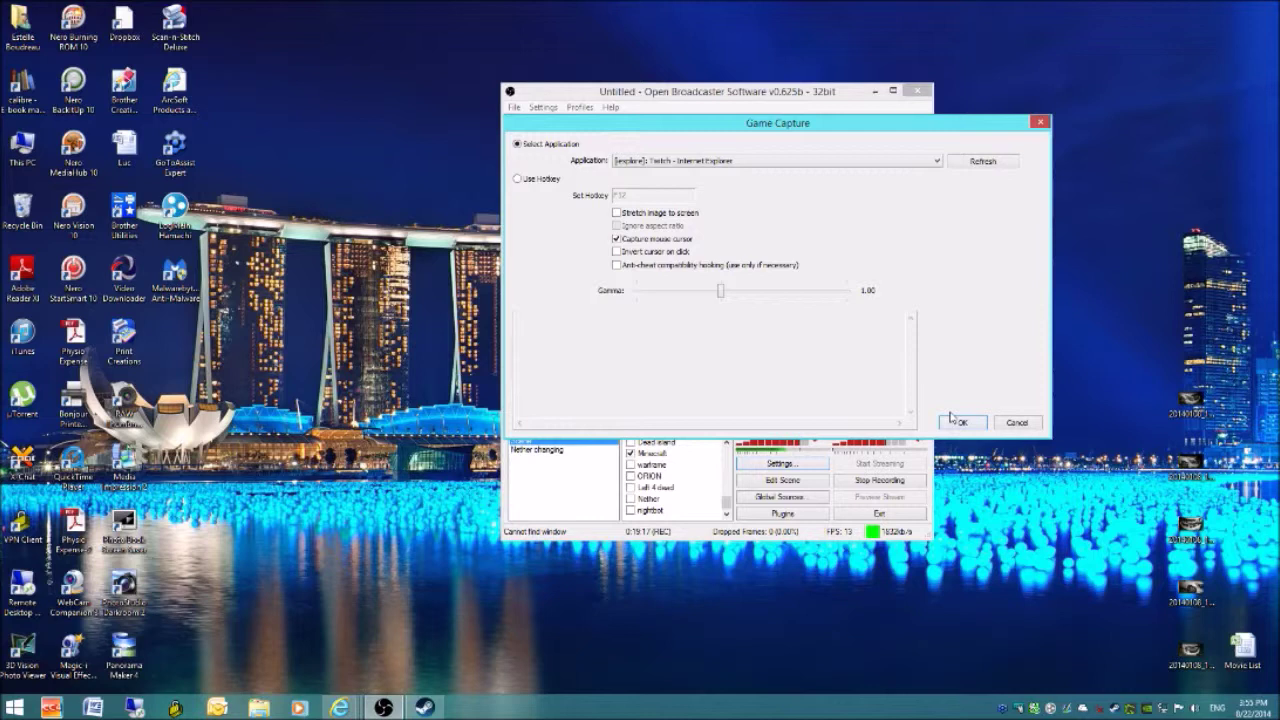
pyautogui.click(617, 213)
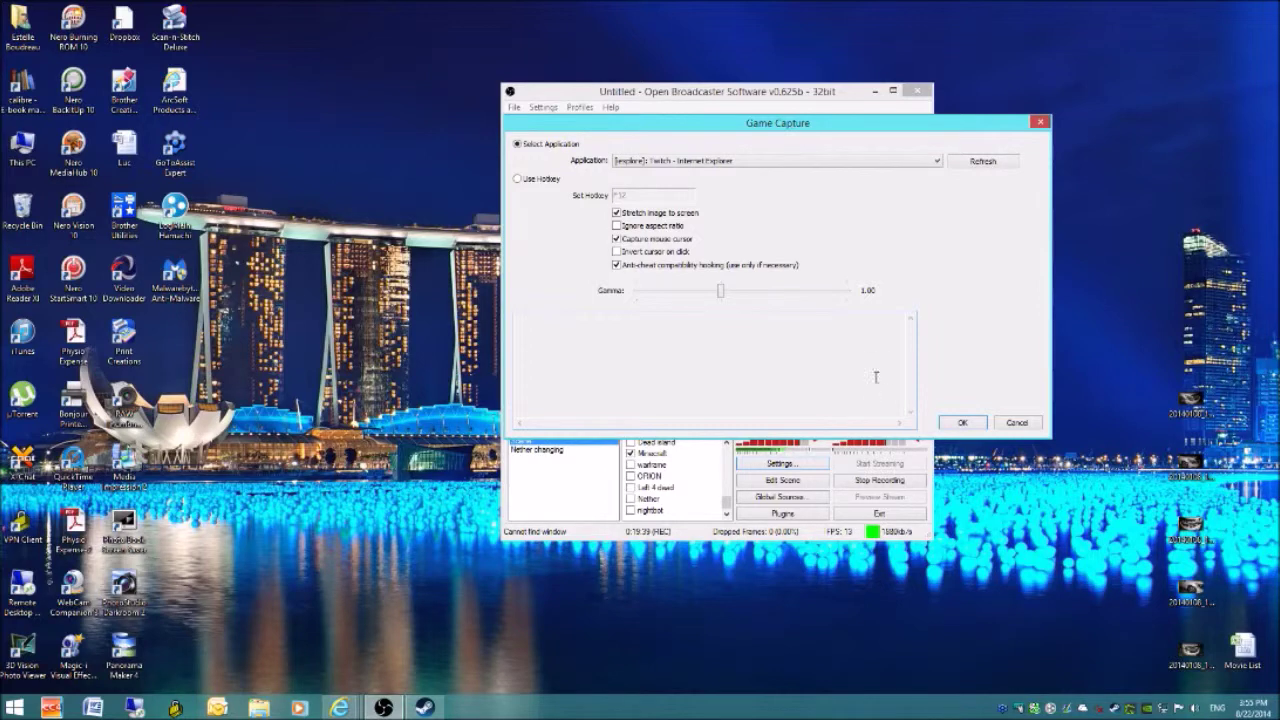
pyautogui.click(958, 424)
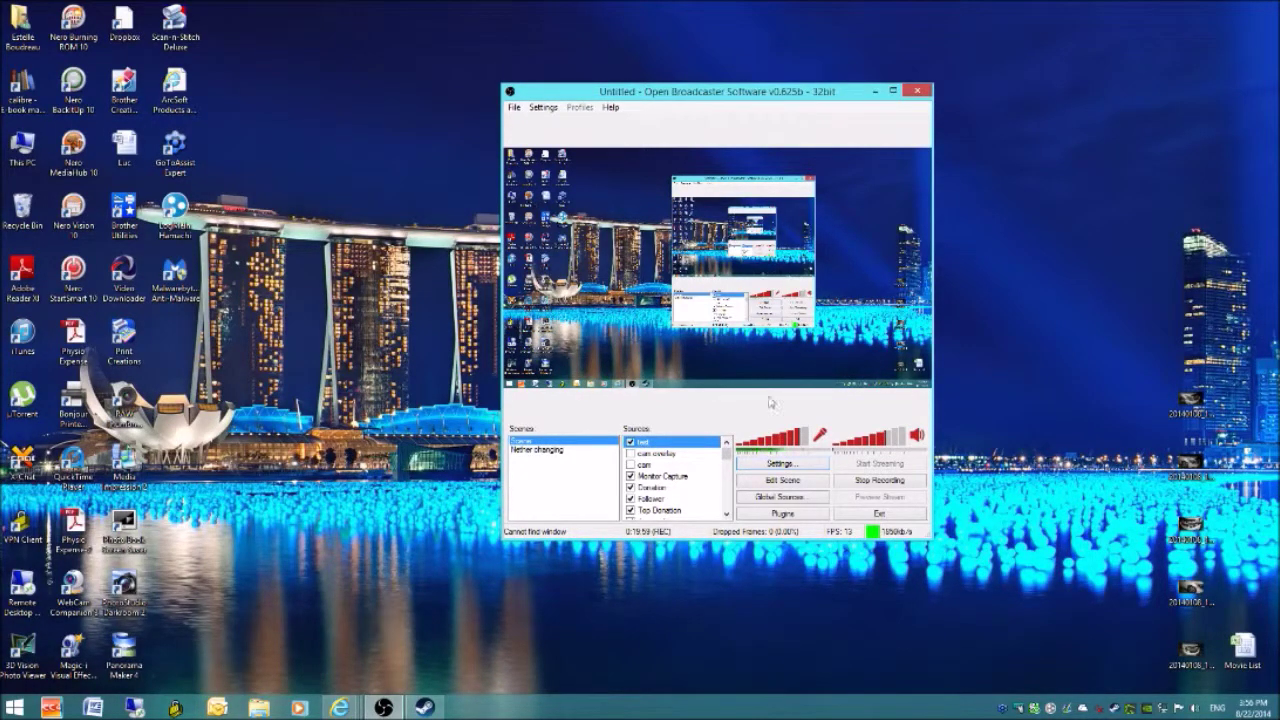
# - Disable the existing Killing floor source in the scene
pyautogui.scroll(-6, 728, 480)
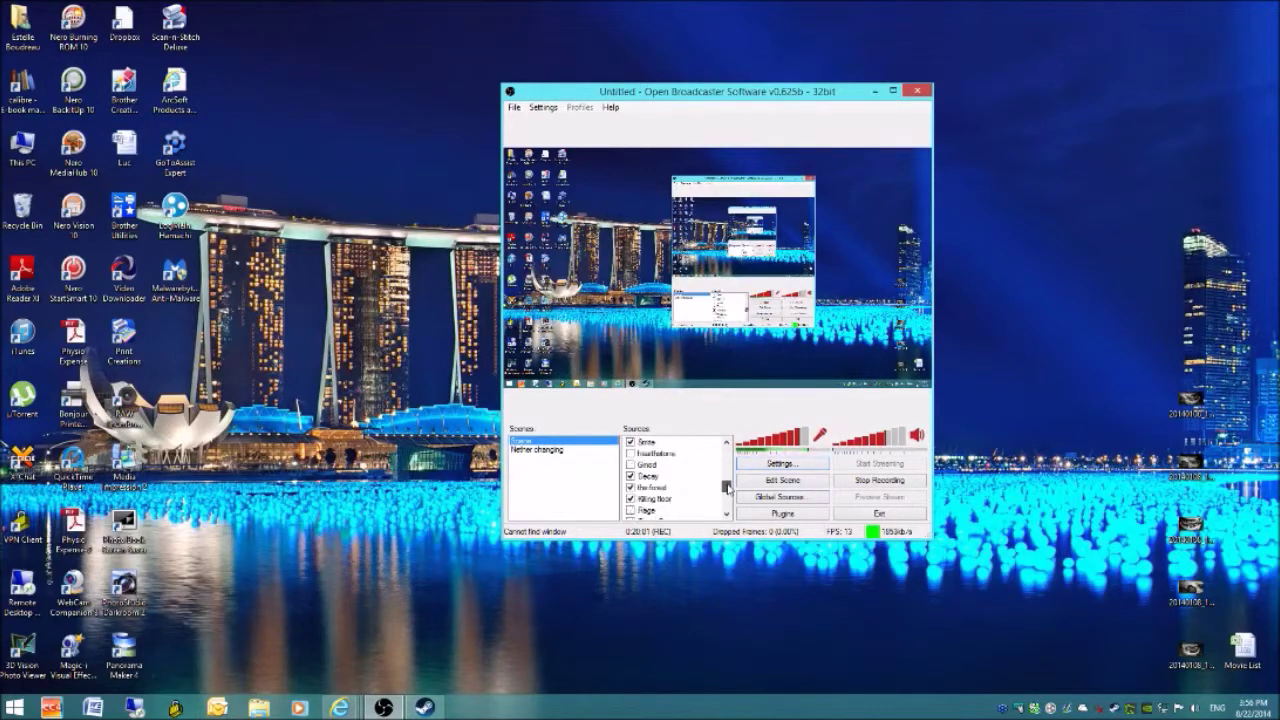
pyautogui.click(631, 498)
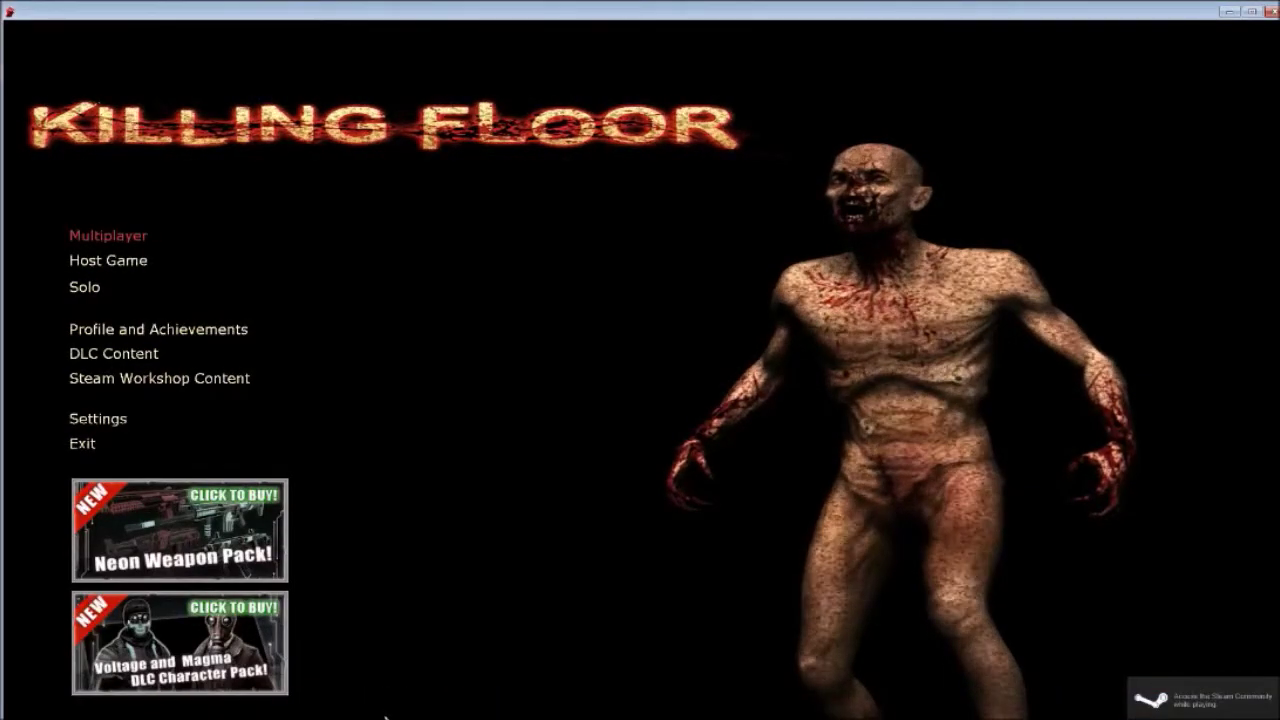
# - Switch from the running Killing Floor game back to Open Broadcaster Software
pyautogui.hotkey('alt', 'Tab')
pyautogui.hotkey('alt', 'Tab')
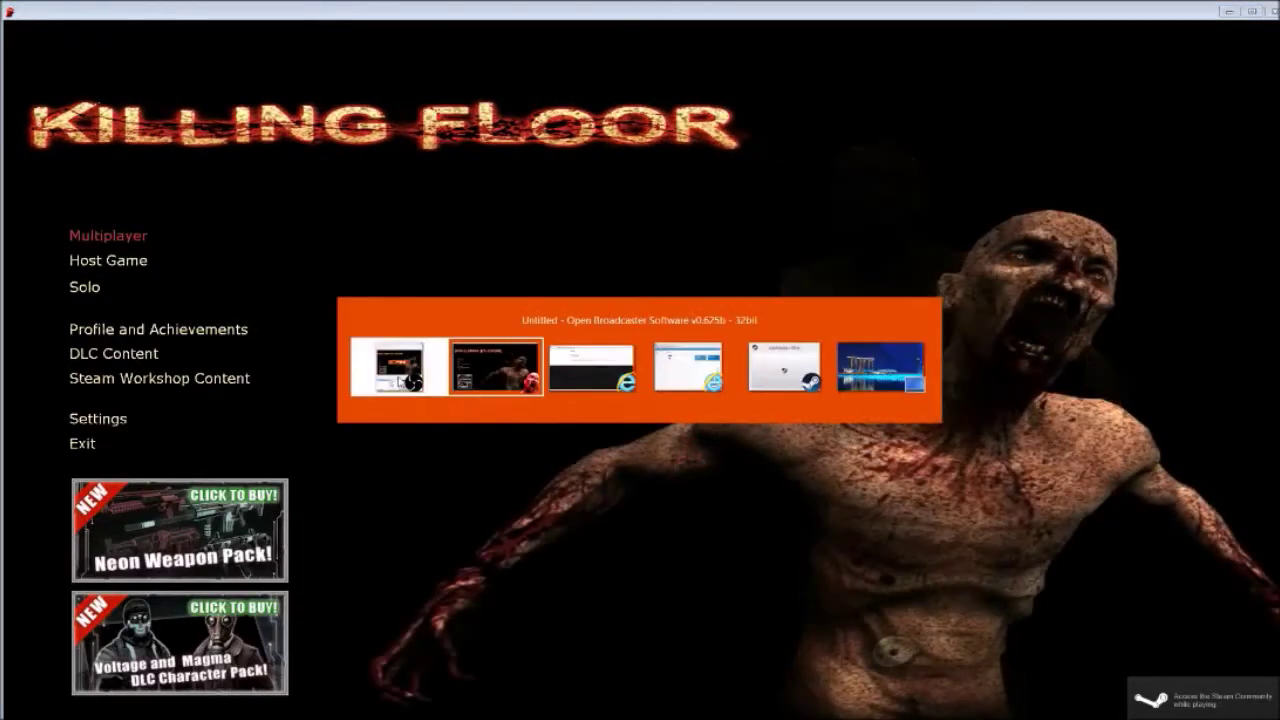
pyautogui.hotkey('alt', 'Tab')
pyautogui.hotkey('alt', 'Tab')
pyautogui.hotkey('alt', 'Tab')
pyautogui.hotkey('alt', 'Tab')
pyautogui.hotkey('alt', 'Tab')
pyautogui.hotkey('alt', 'Tab')
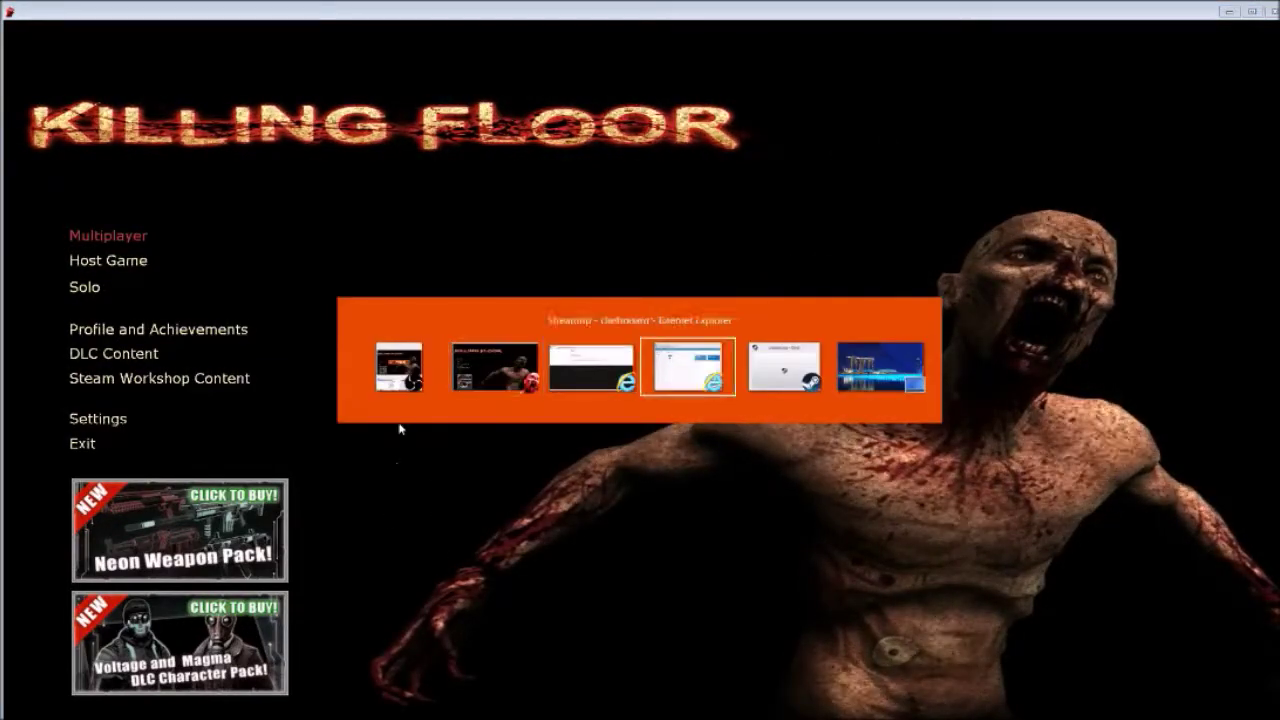
pyautogui.moveTo(466, 8); pyautogui.dragTo(1279, 28)
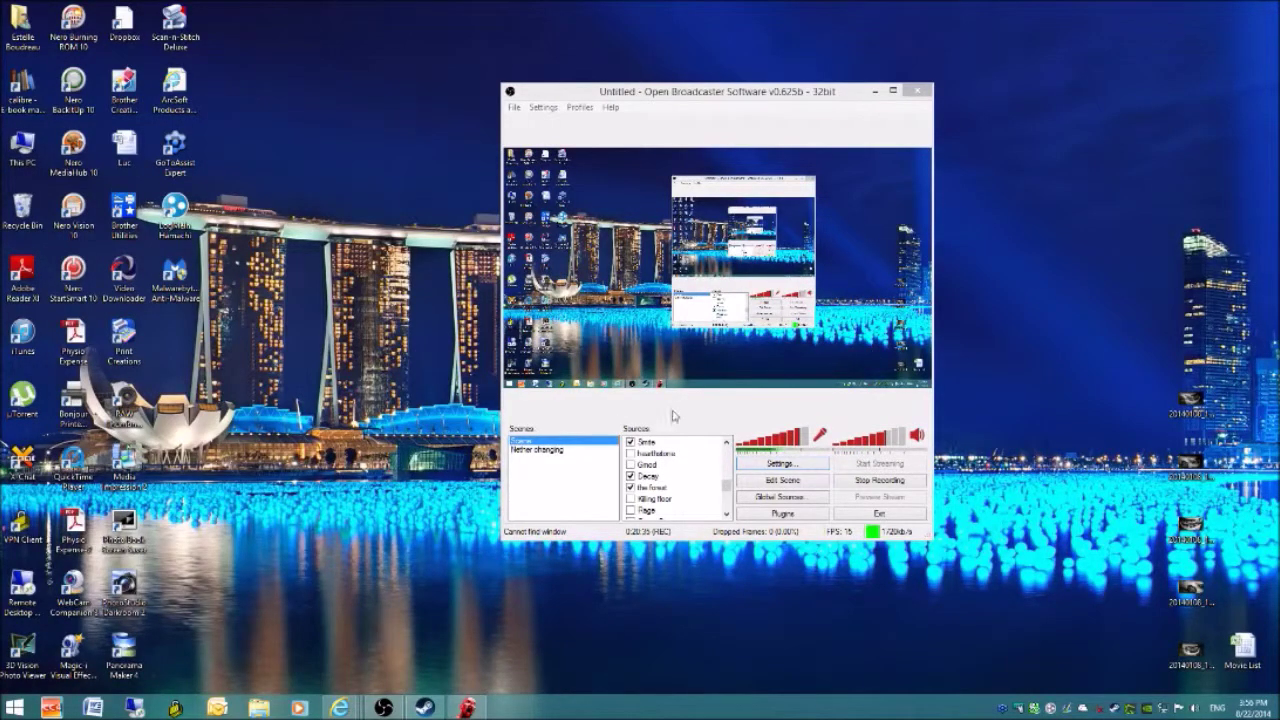
# - Set KillingFloor as the captured application of the test source and confirm its properties
pyautogui.click(726, 488)
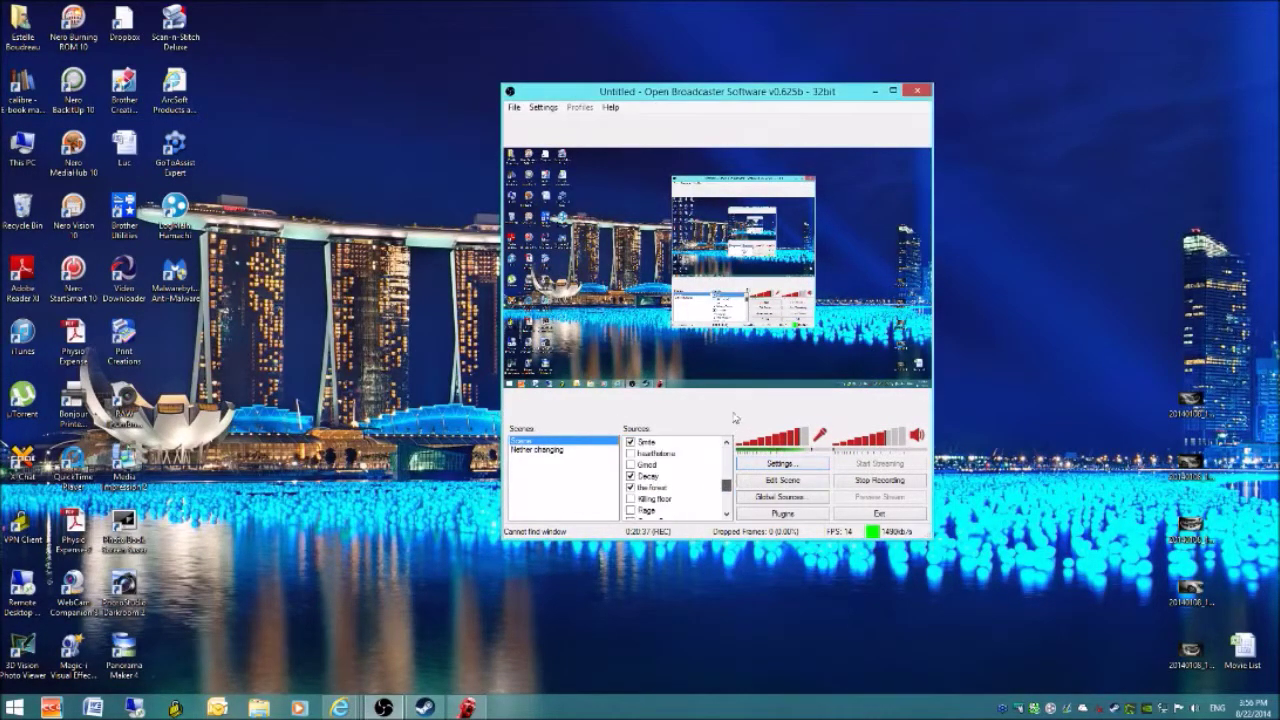
pyautogui.scroll(5, 732, 488)
pyautogui.click(722, 442)
pyautogui.rightClick(687, 447)
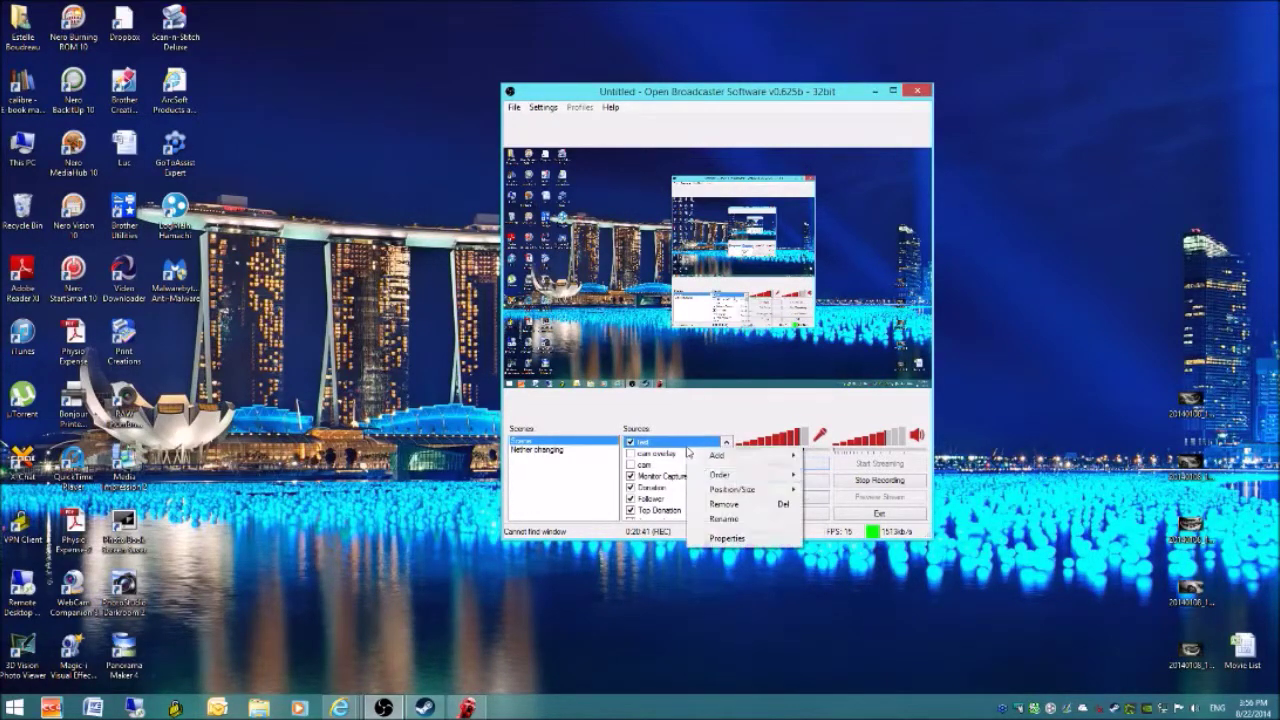
pyautogui.click(730, 538)
pyautogui.rightClick(641, 446)
pyautogui.click(706, 535)
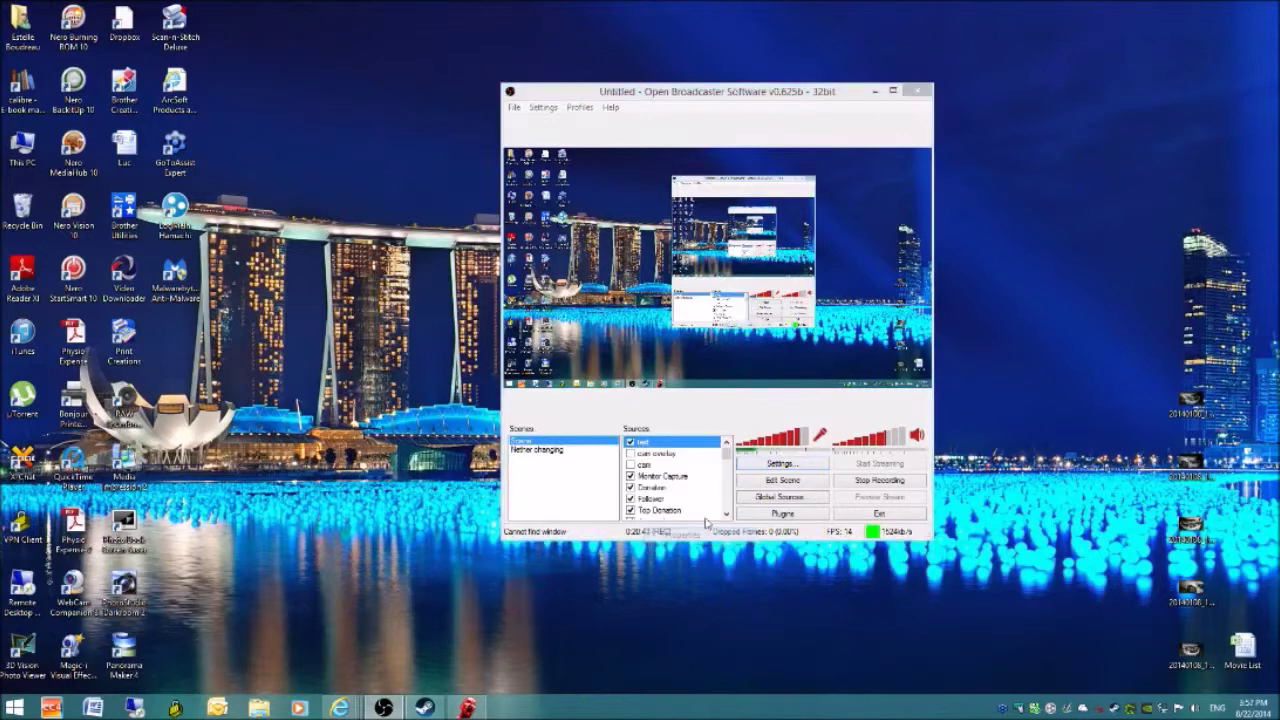
pyautogui.click(693, 161)
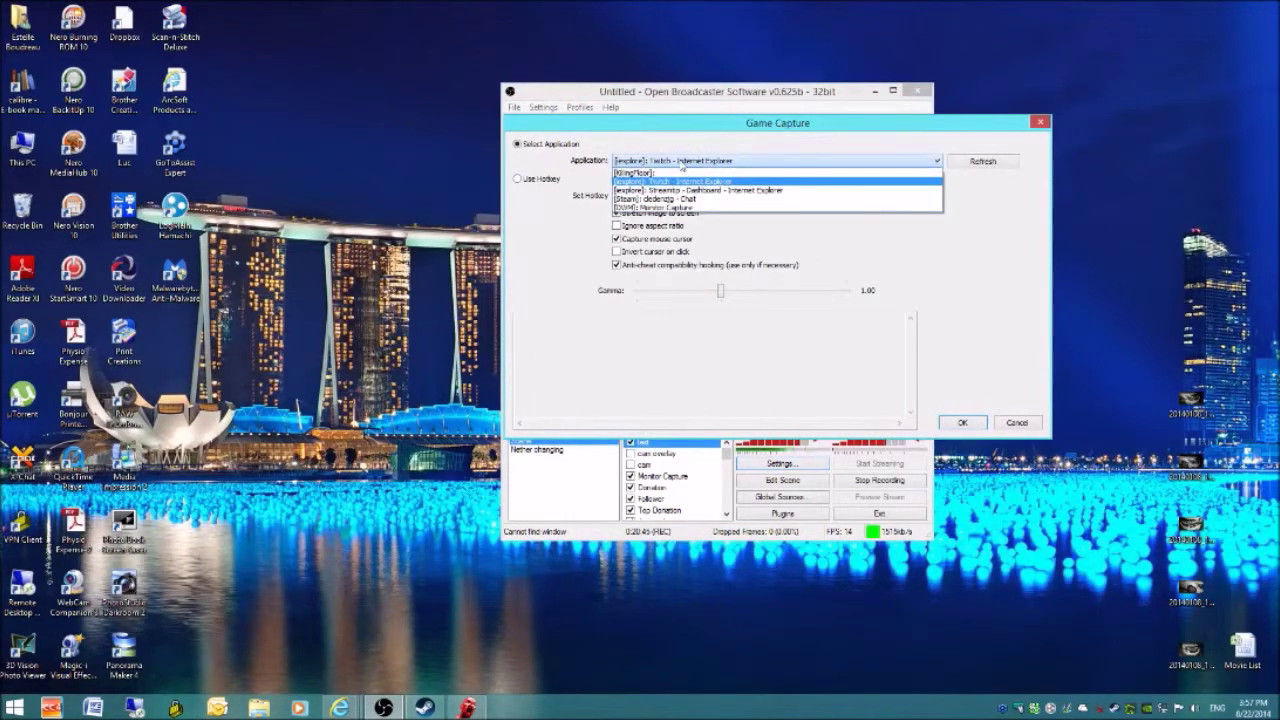
pyautogui.click(667, 173)
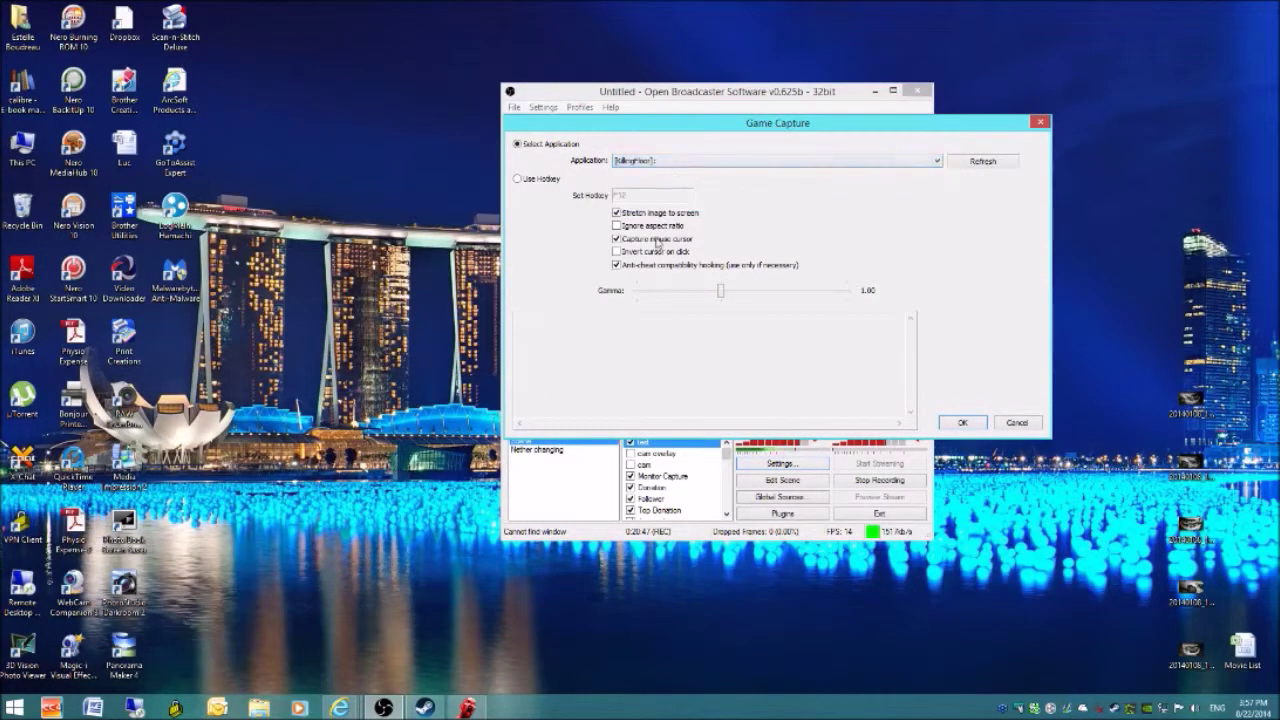
pyautogui.click(952, 422)
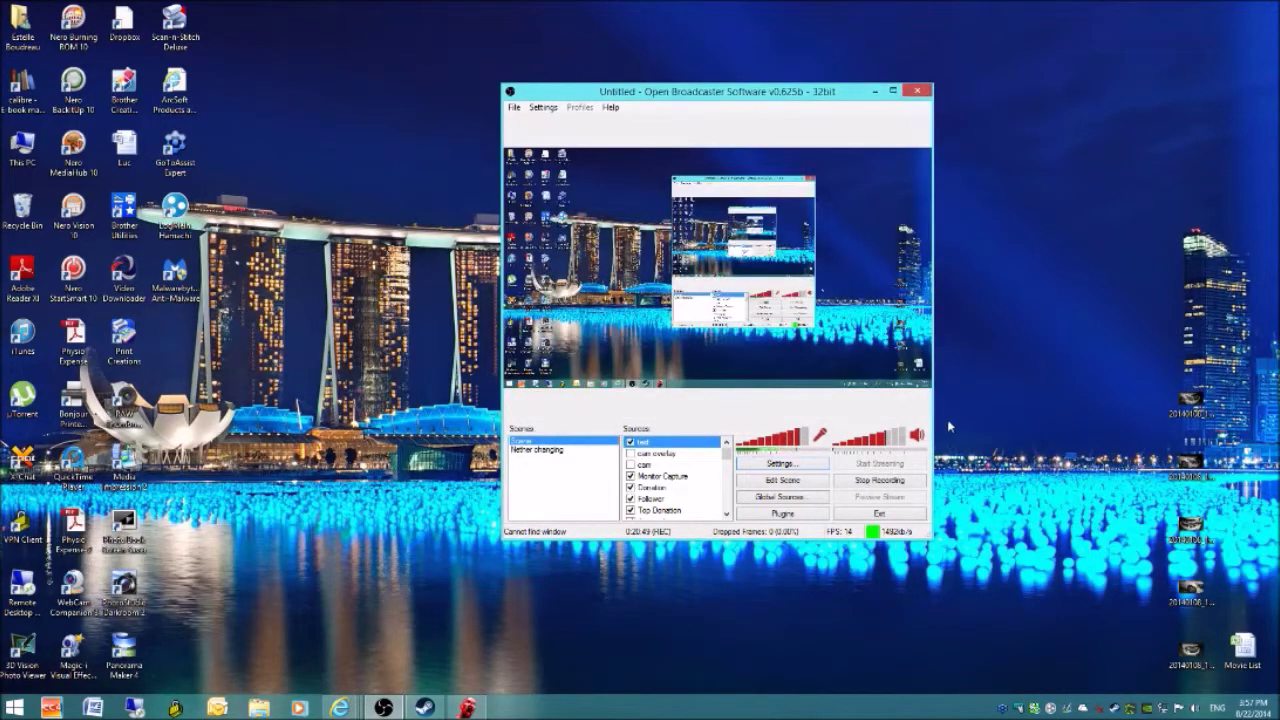
# - Check the Killing Floor game, return to Open Broadcaster Software, and move its window off this screen and back
pyautogui.rightClick(666, 447)
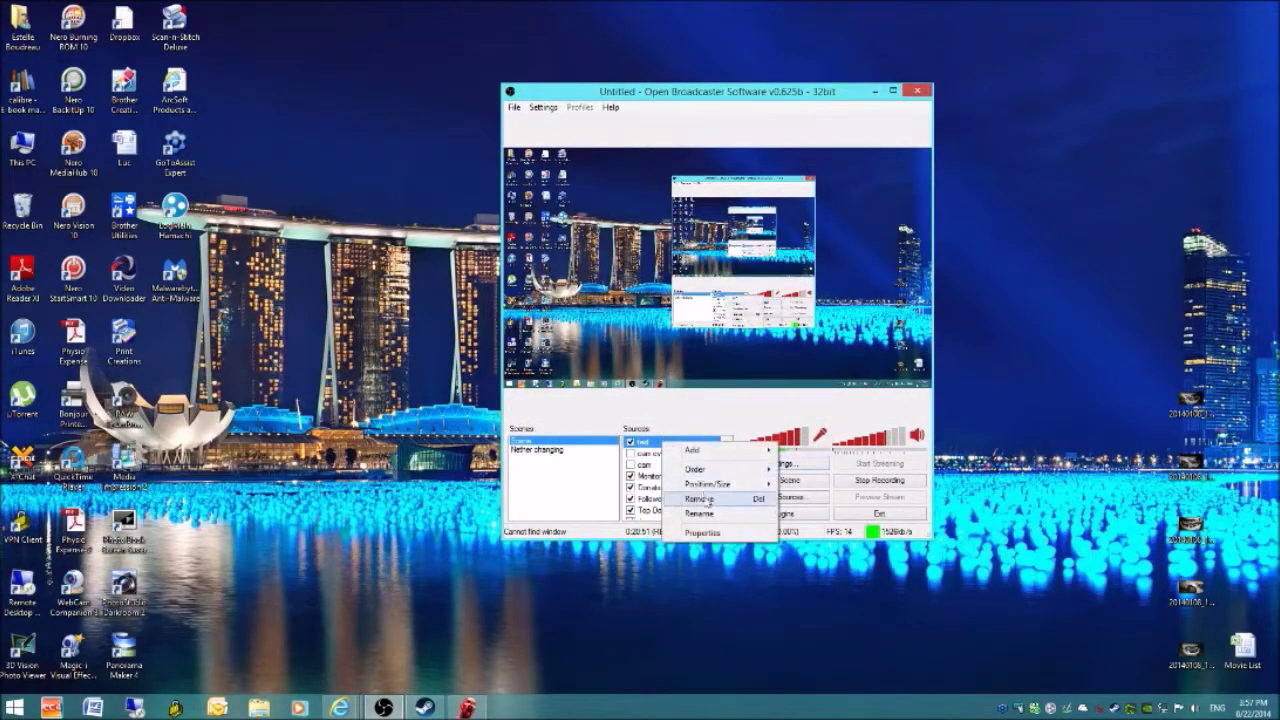
pyautogui.click(700, 562)
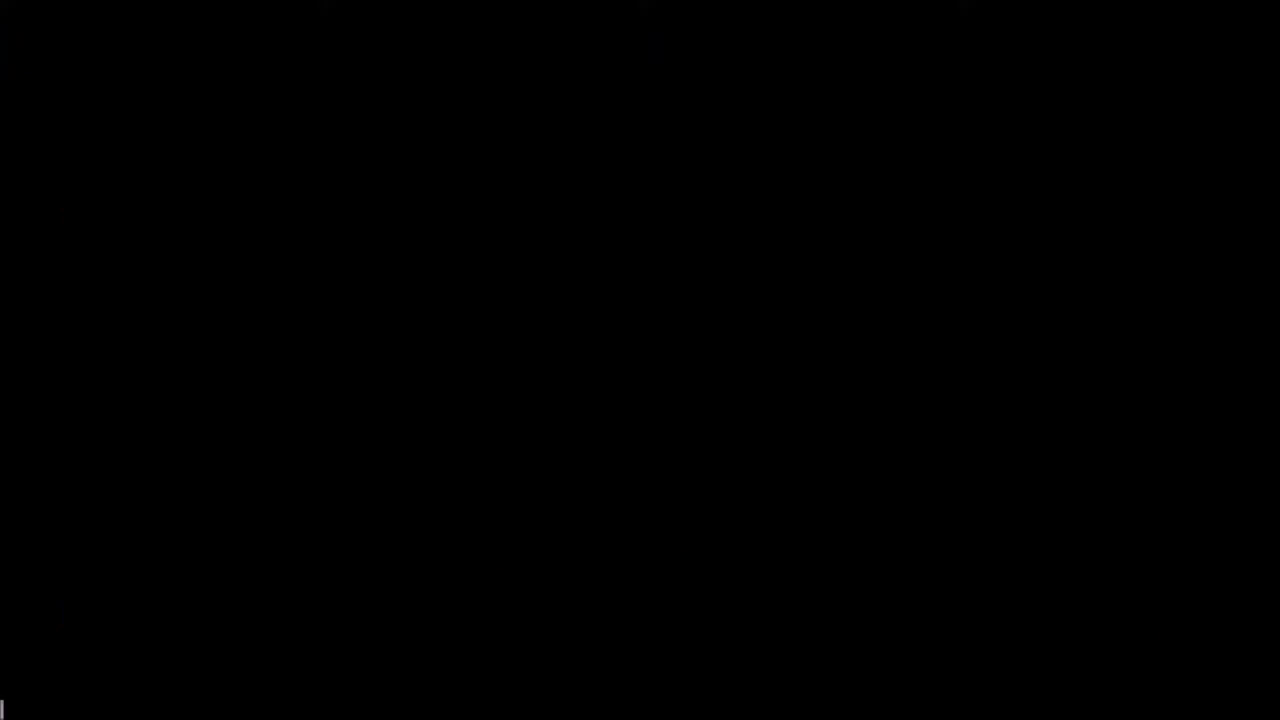
pyautogui.hotkey('alt', 'Tab')
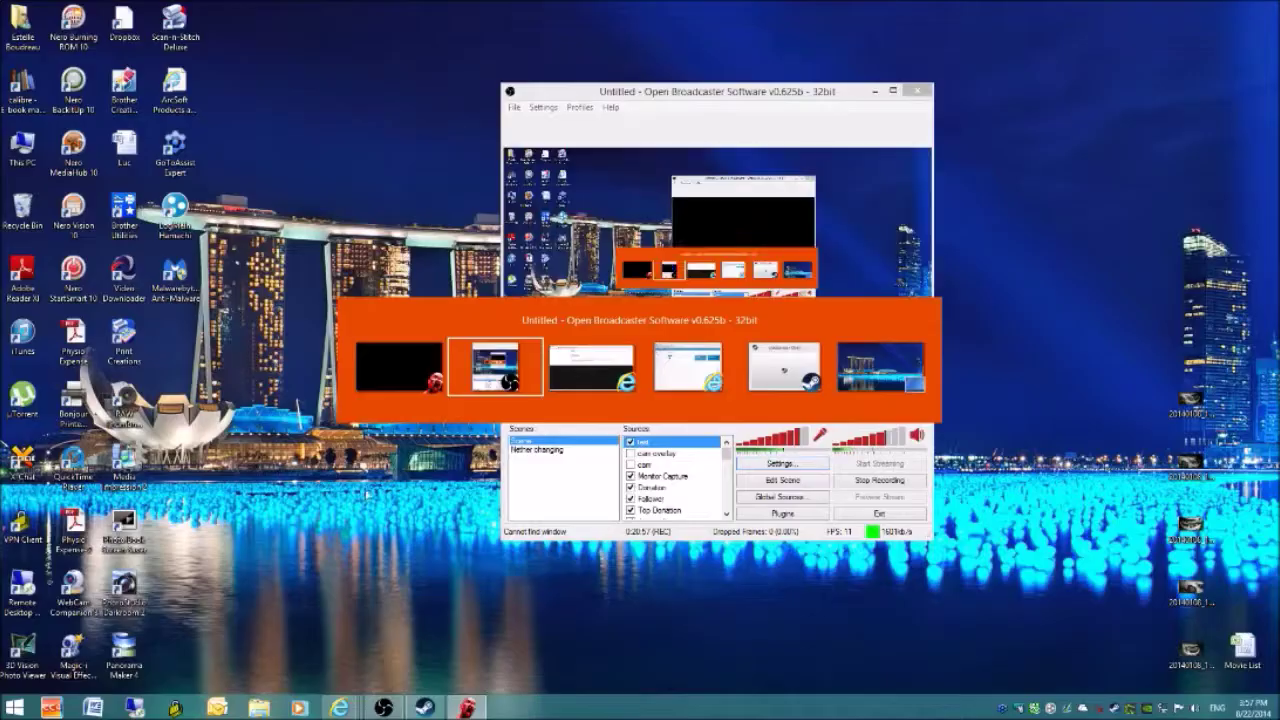
pyautogui.moveTo(784, 97); pyautogui.dragTo(1279, 170)
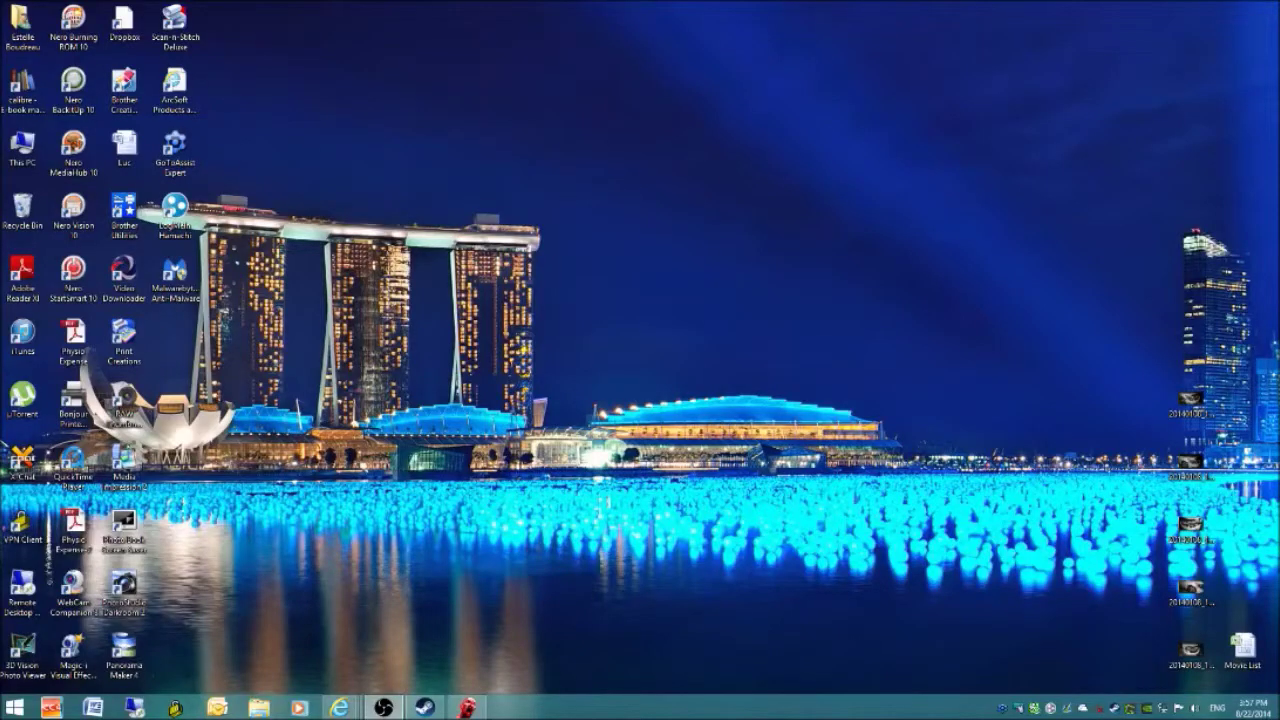
pyautogui.moveTo(1279, 125); pyautogui.dragTo(723, 109)
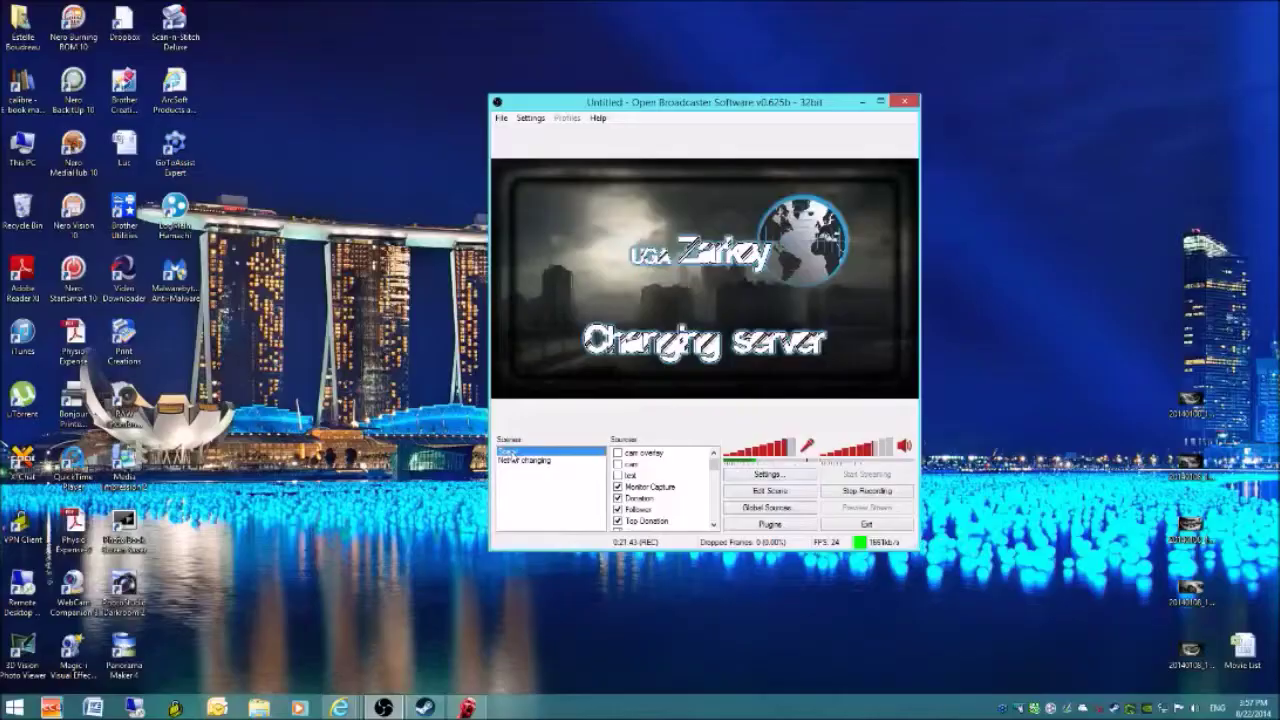
# - Check the hotkey assigned to the scene named Scene and close its dialog without changes
pyautogui.rightClick(512, 453)
pyautogui.click(560, 542)
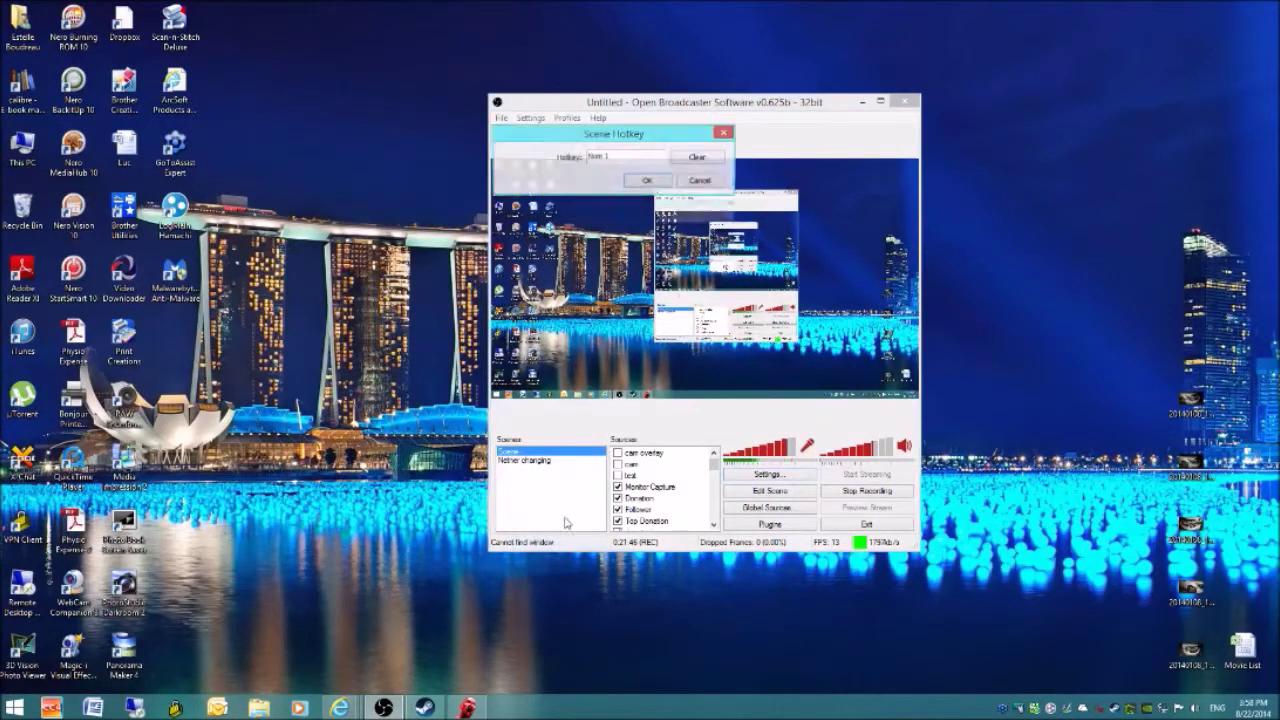
pyautogui.click(716, 137)
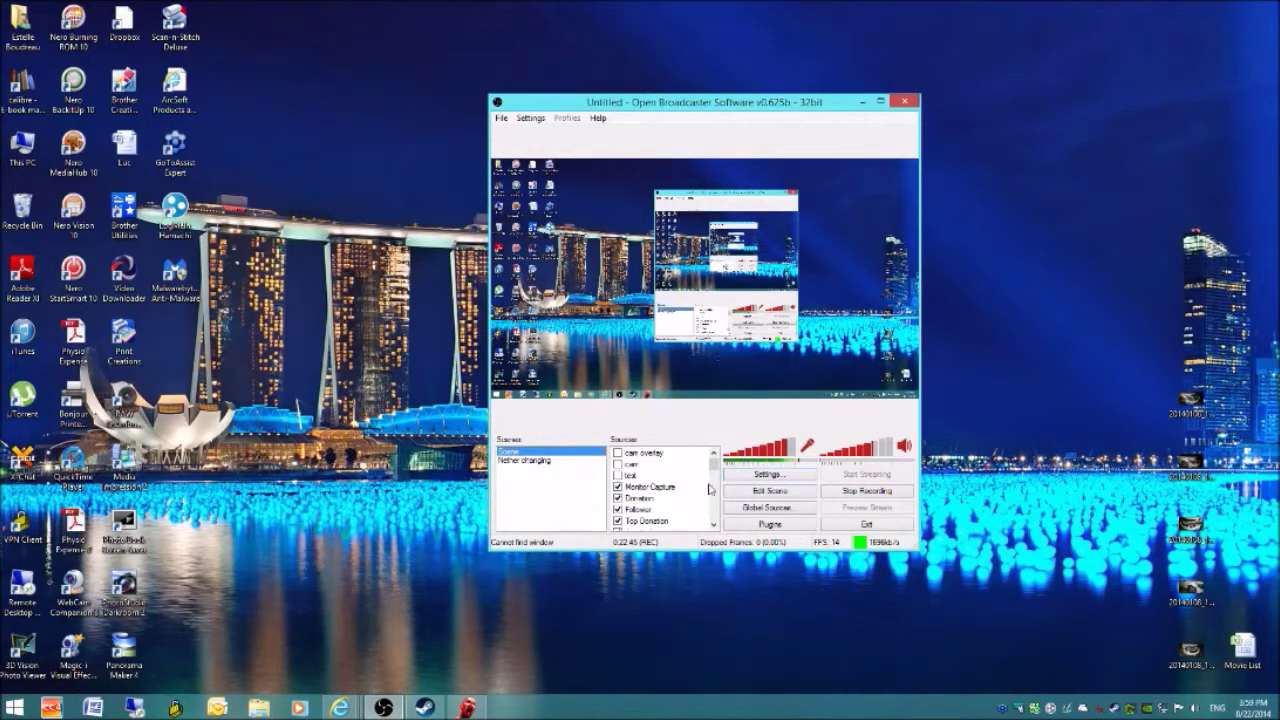
# - Examine the Mode options and the start and stop hotkeys in Broadcast Settings, closing the settings without changes
pyautogui.moveTo(716, 466)
pyautogui.mouseDown()
pyautogui.moveTo(716, 526)
pyautogui.moveTo(726, 471)
pyautogui.mouseUp()
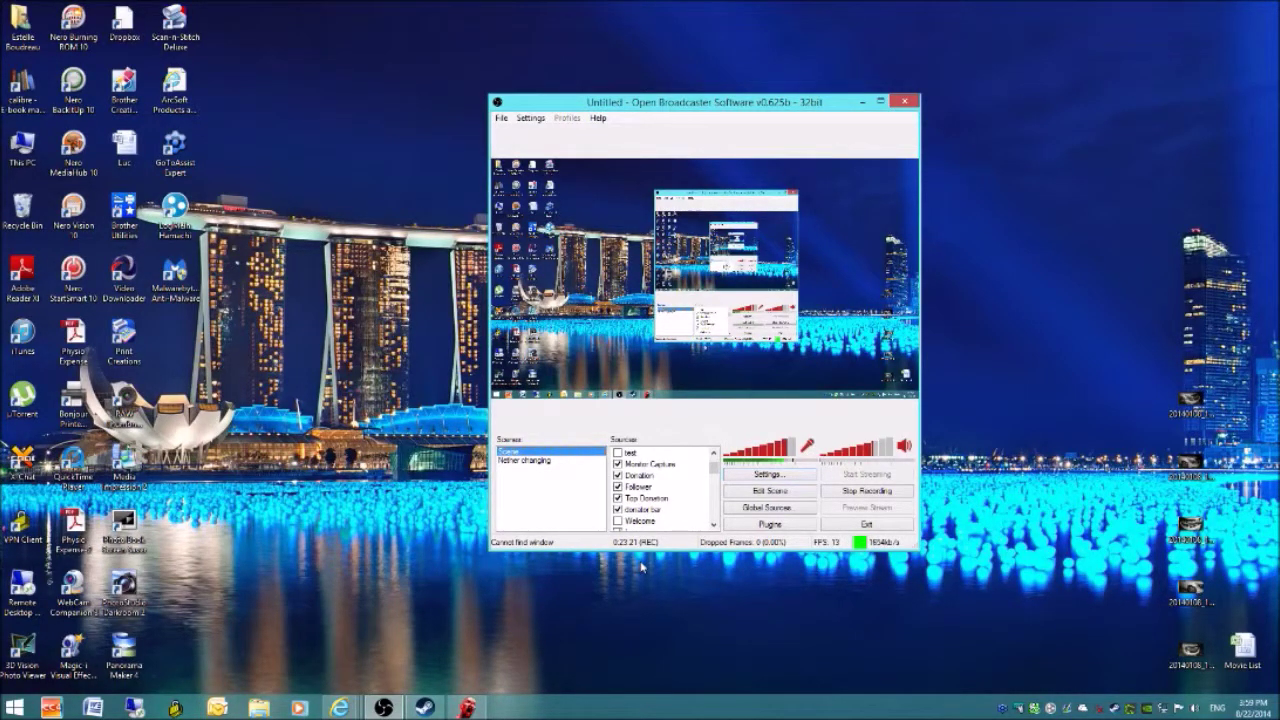
pyautogui.click(732, 474)
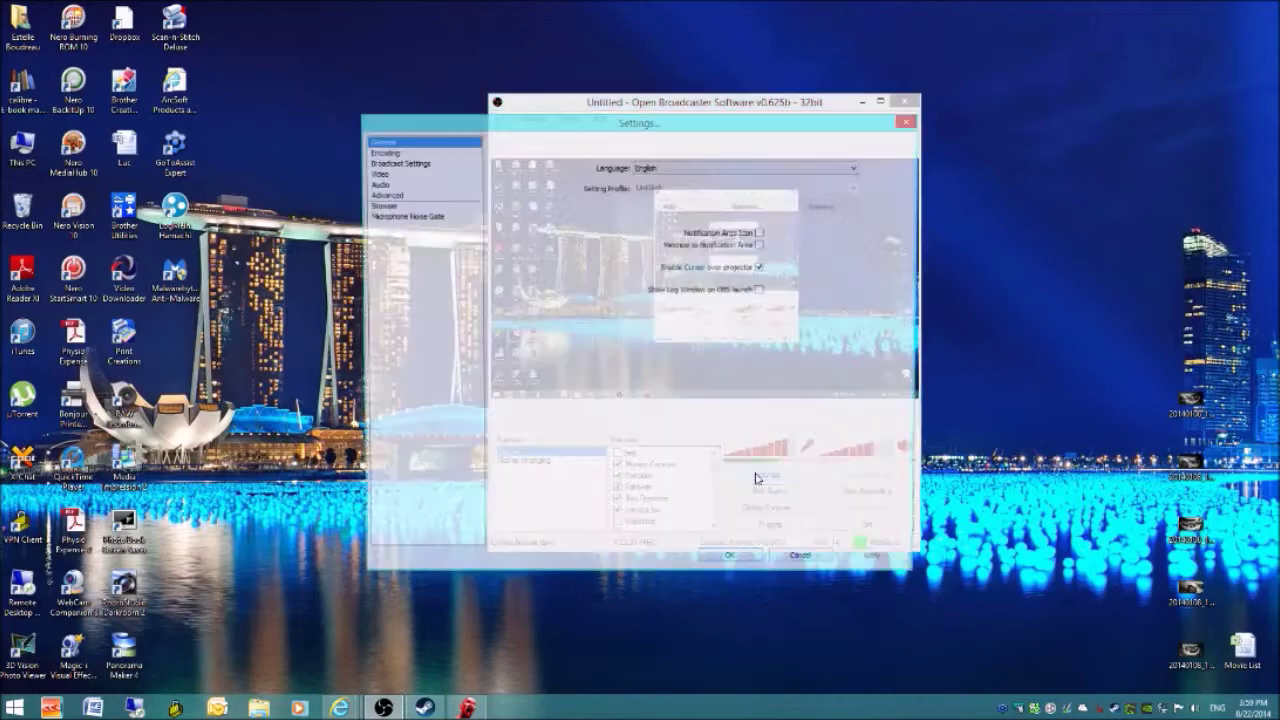
pyautogui.click(909, 121)
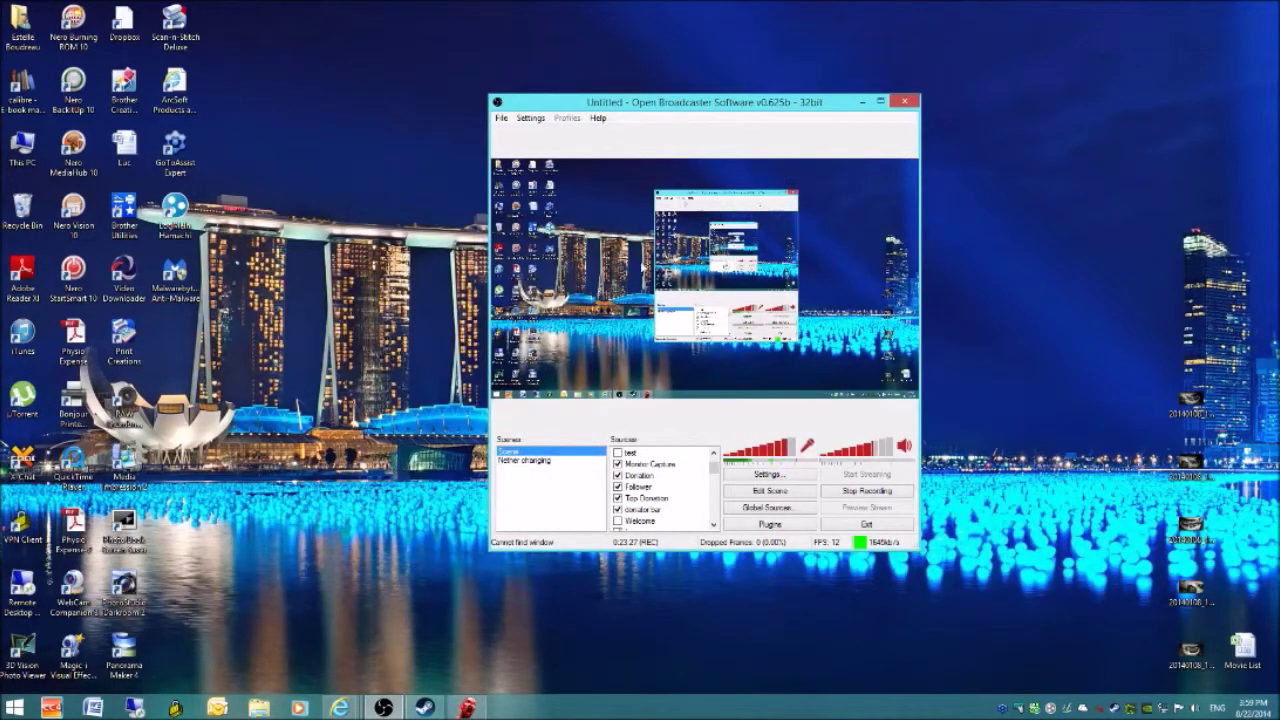
pyautogui.click(768, 474)
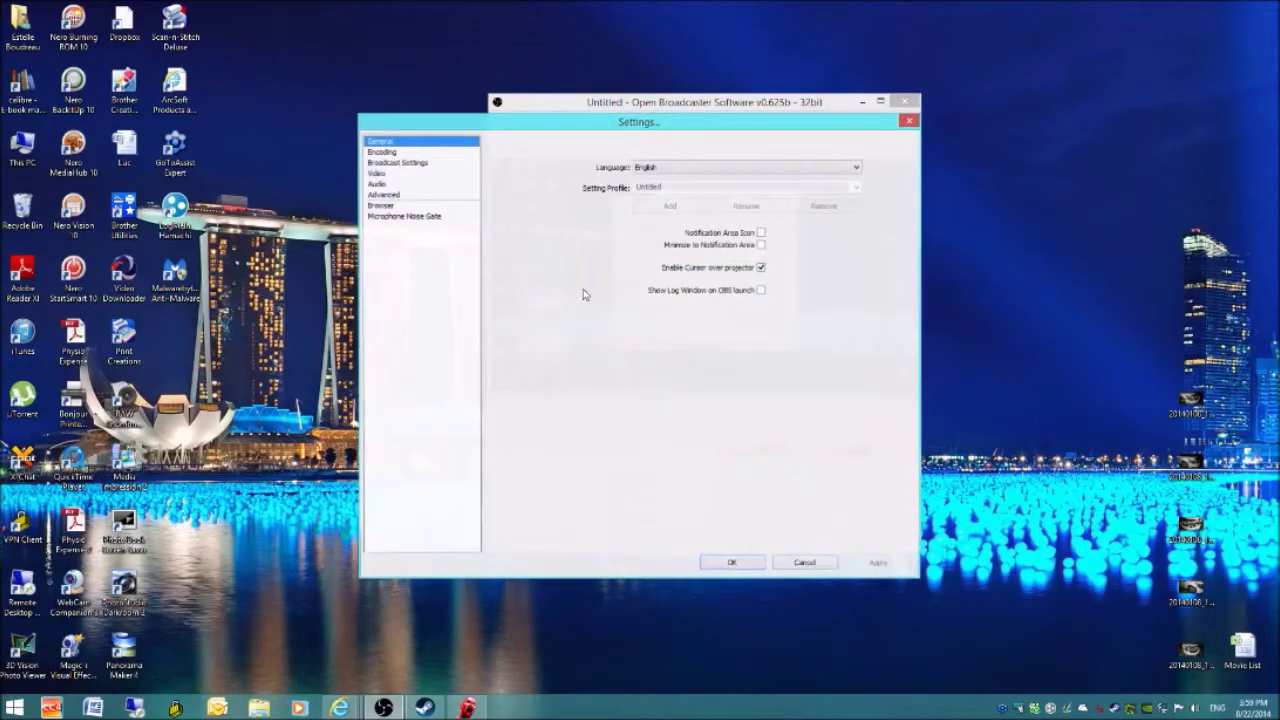
pyautogui.click(377, 173)
pyautogui.click(397, 162)
pyautogui.click(656, 153)
pyautogui.click(656, 174)
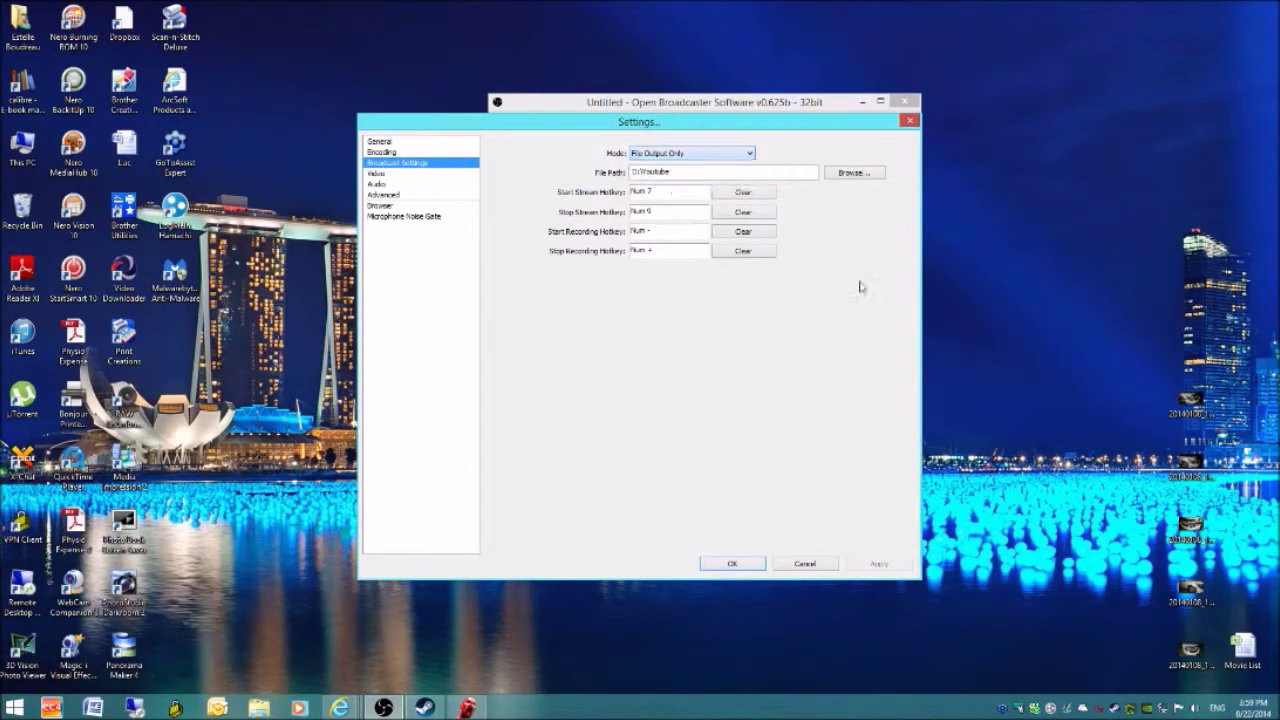
pyautogui.click(909, 120)
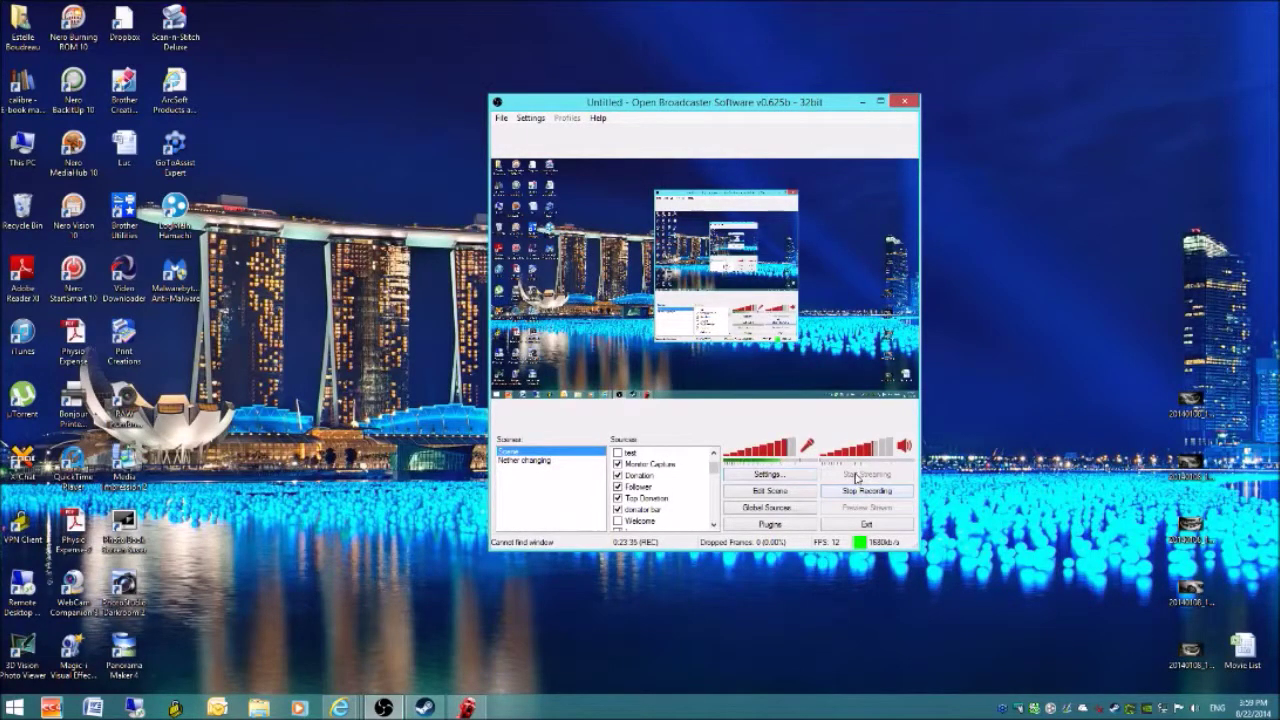